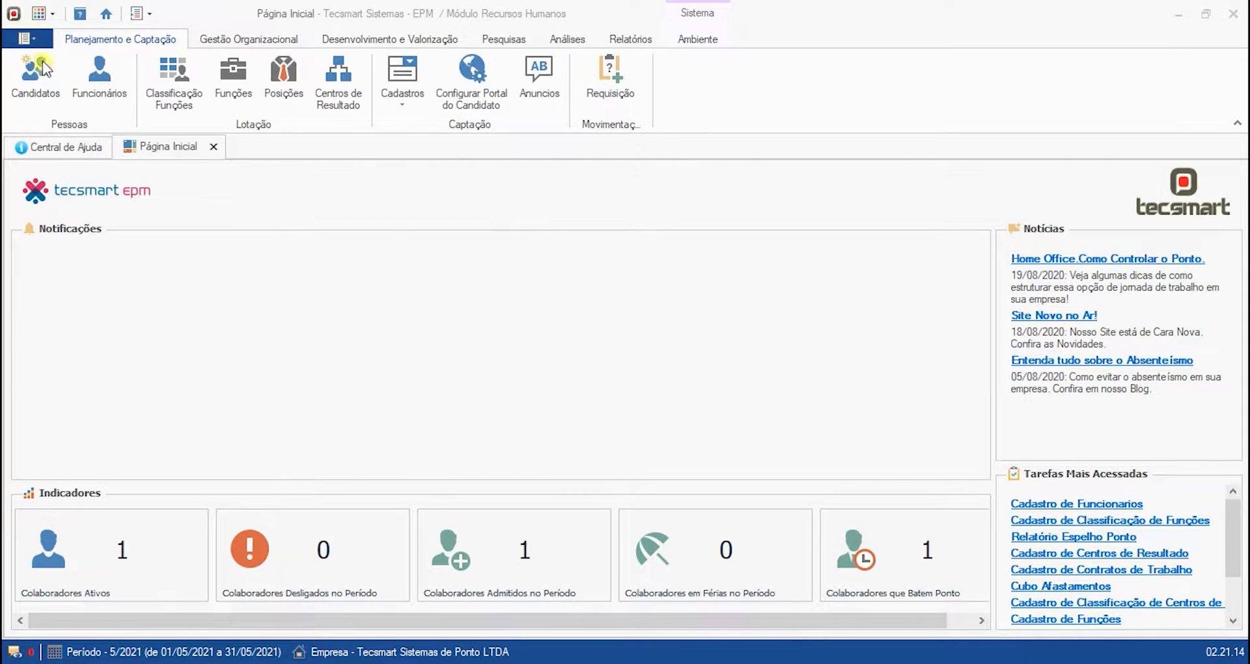
- Switch to the Automação de Ponto module
{"action": "left_click", "coordinate": [41, 40]}
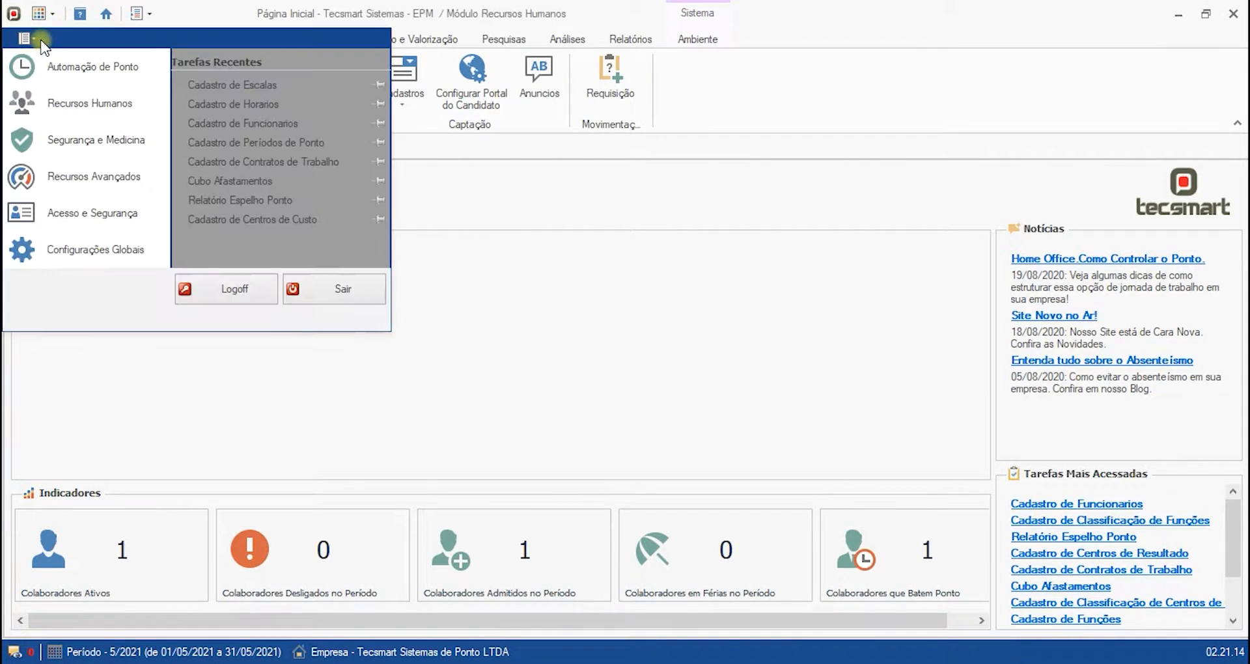
{"action": "left_click", "coordinate": [149, 68]}
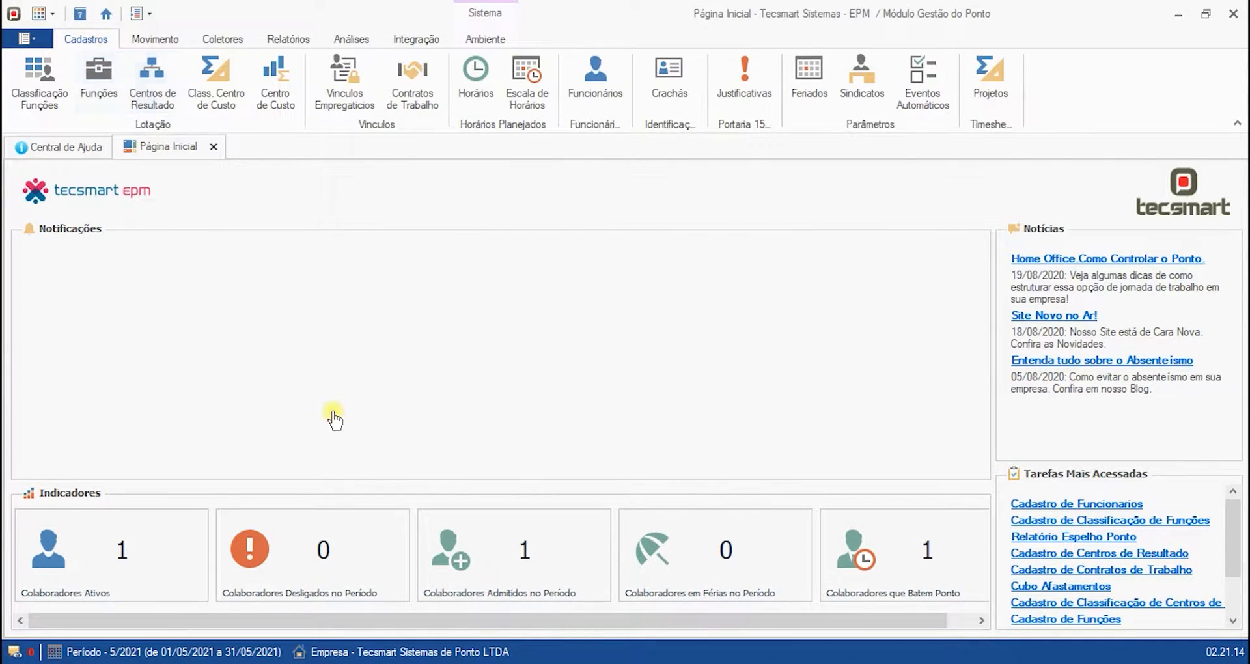
- Open the work schedule register showing all records
{"action": "left_click", "coordinate": [518, 96]}
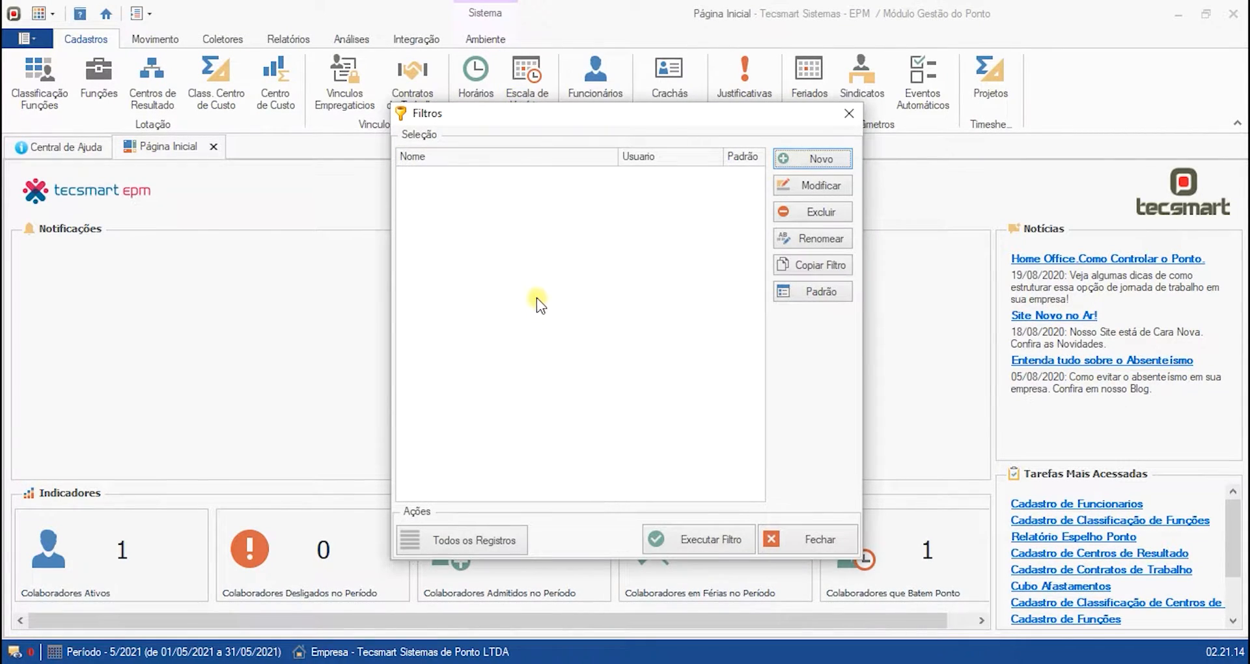
{"action": "left_click", "coordinate": [491, 529]}
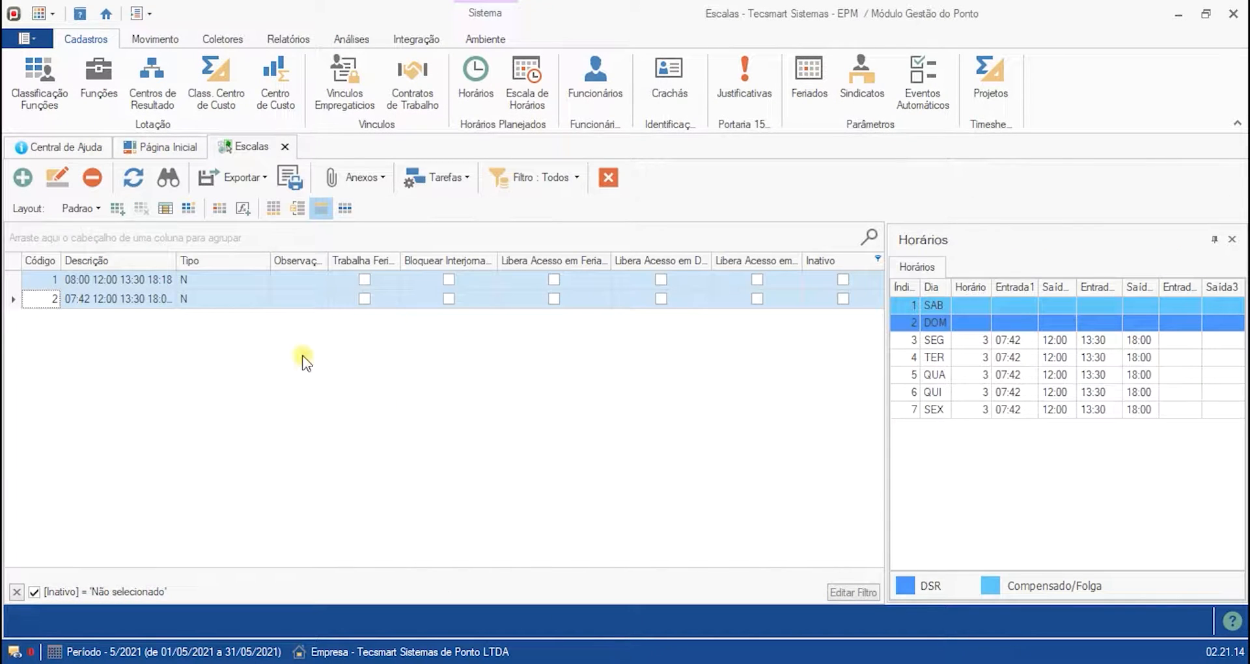
- Review the existing work schedules and the daily timetables assigned to each one
{"action": "left_click", "coordinate": [186, 282]}
{"action": "left_click", "coordinate": [187, 298]}
{"action": "left_click_drag", "start_coordinate": [176, 260], "coordinate": [327, 259]}
{"action": "left_click", "coordinate": [270, 299]}
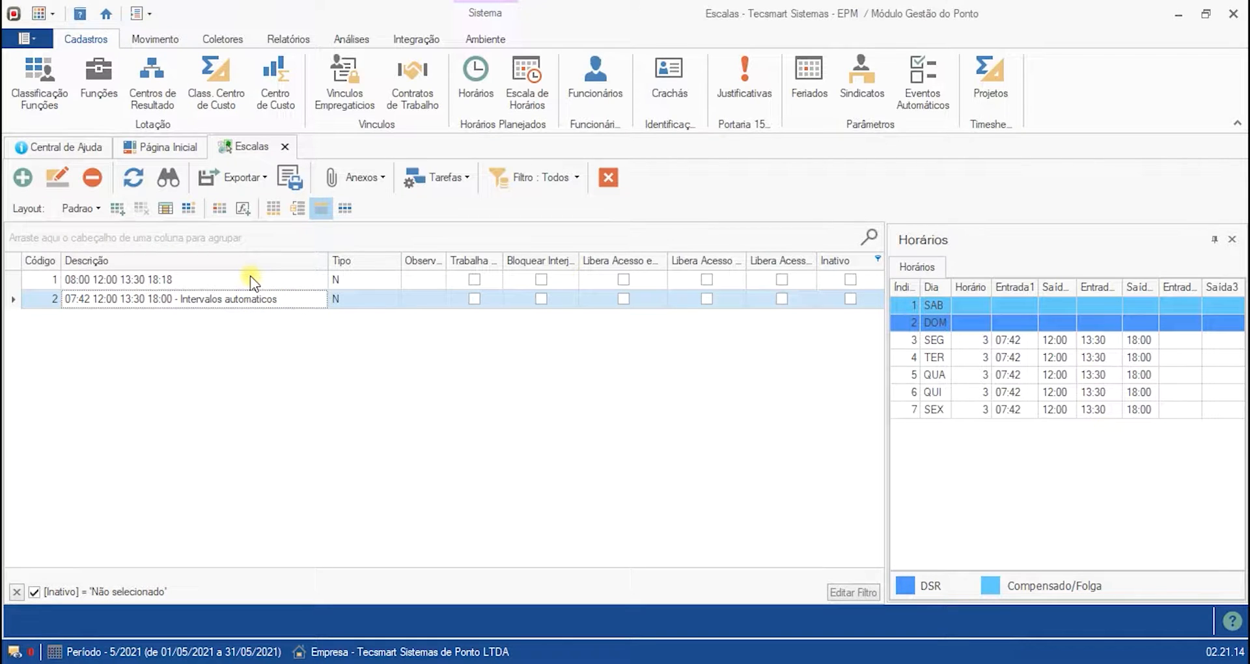
{"action": "left_click", "coordinate": [253, 280]}
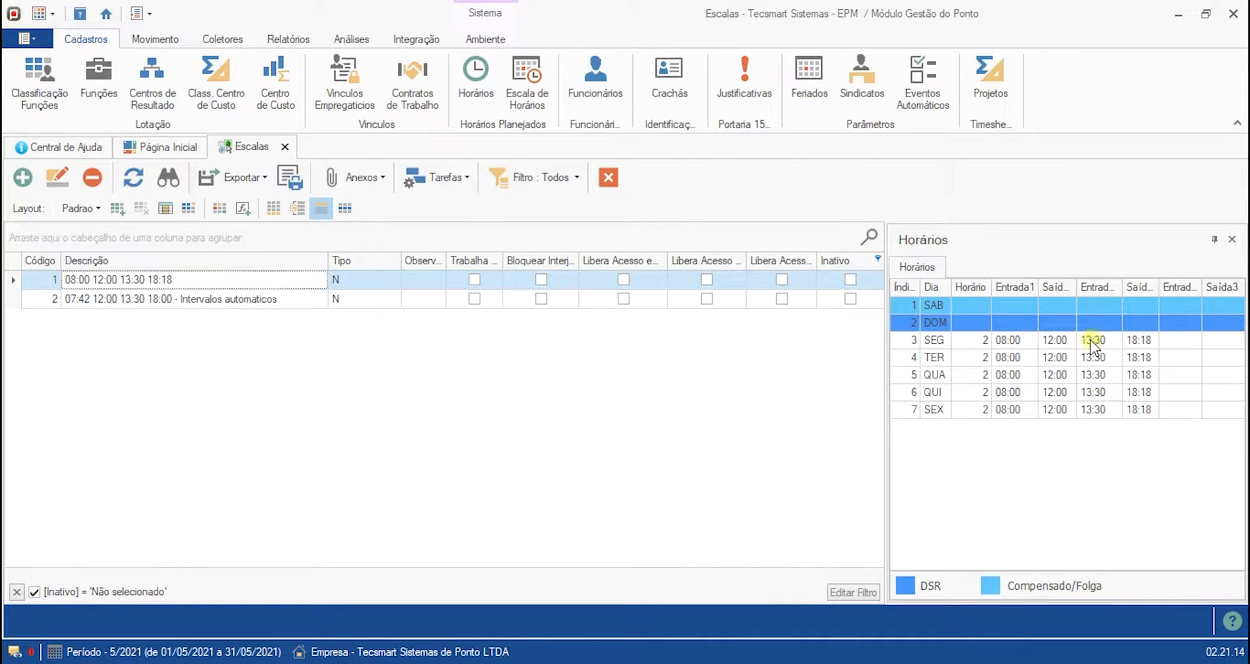
{"action": "left_click", "coordinate": [1000, 411]}
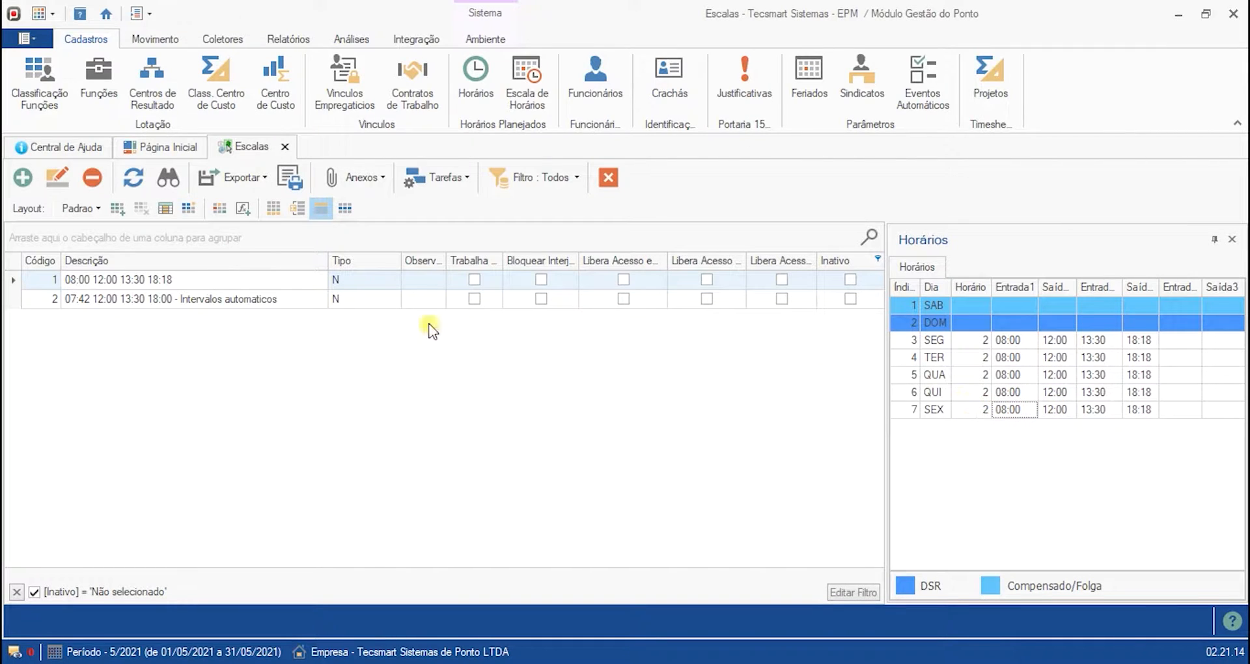
{"action": "left_click", "coordinate": [281, 301]}
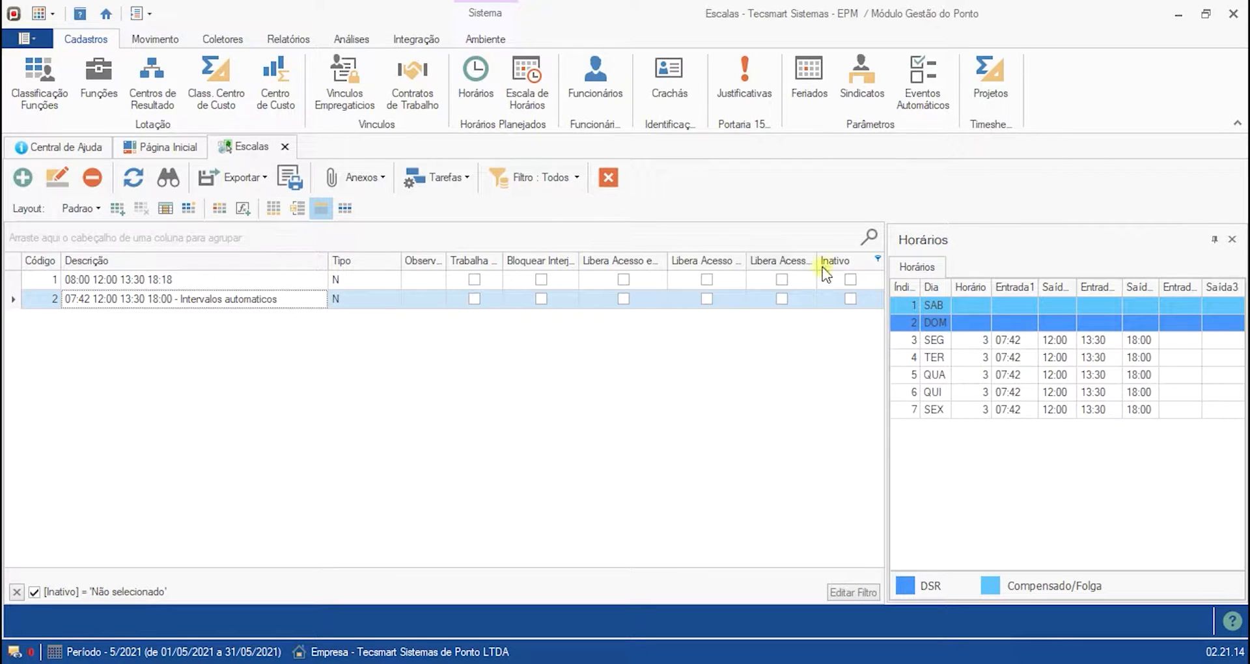
{"action": "left_click", "coordinate": [935, 340]}
{"action": "left_click", "coordinate": [937, 358]}
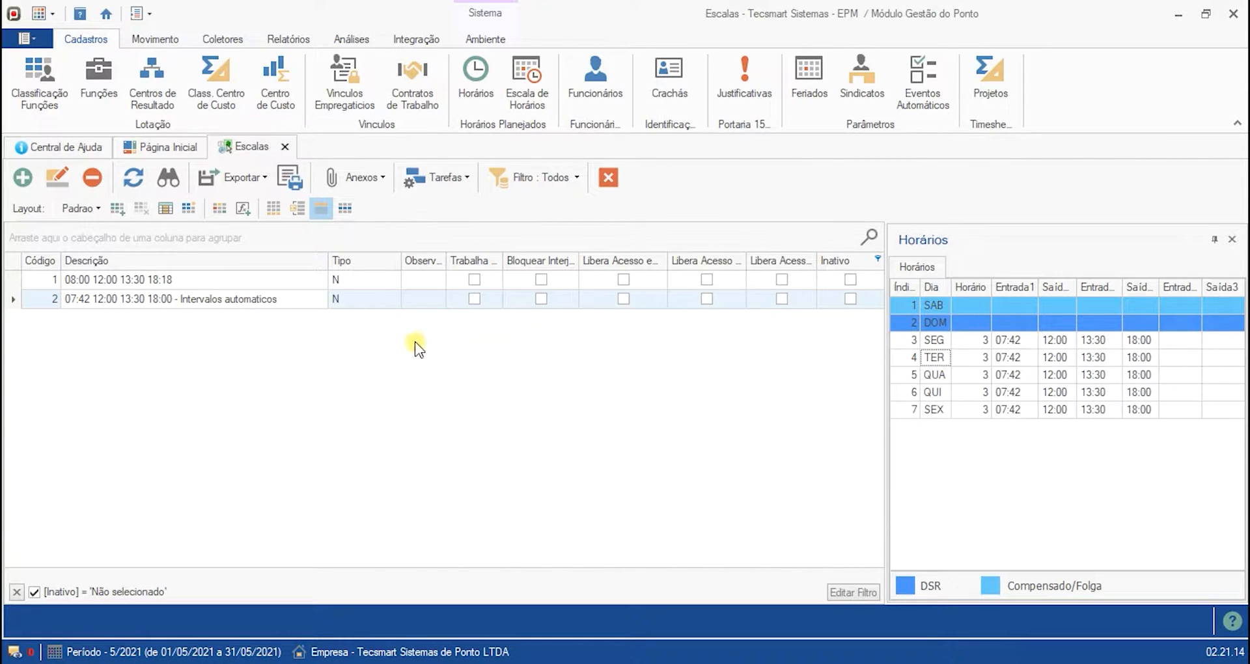
- Start a new work schedule in the configuration wizard using the Escala Padrão type
{"action": "left_click", "coordinate": [20, 182]}
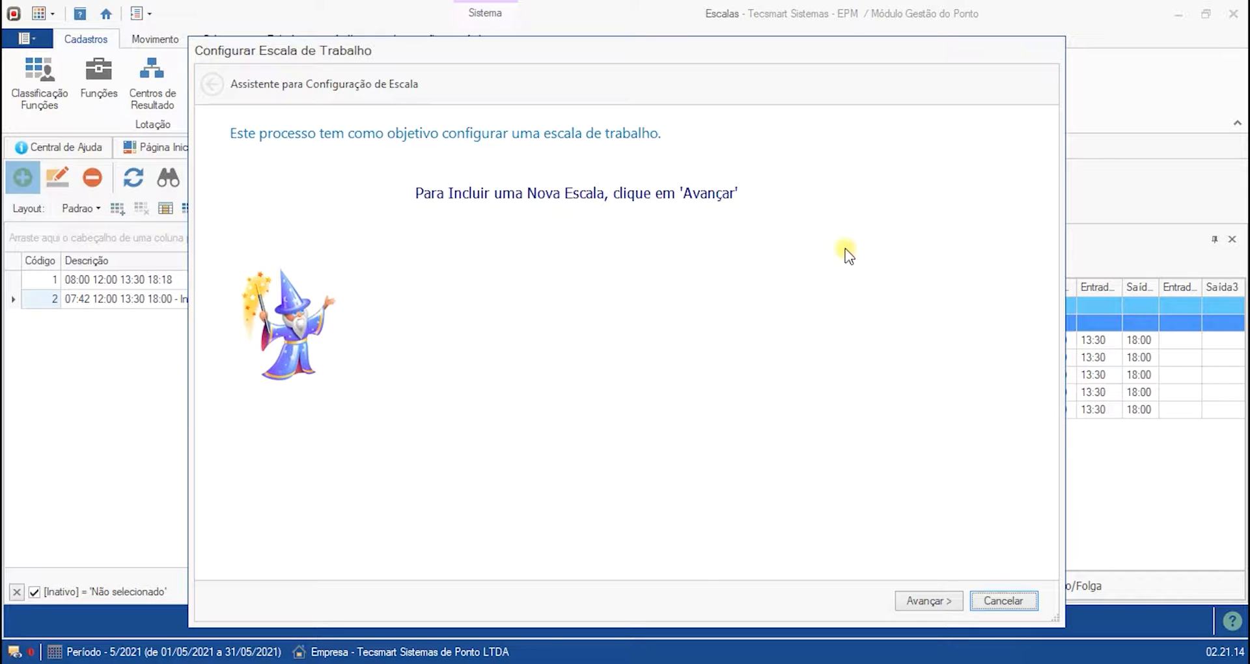
{"action": "left_click", "coordinate": [926, 603]}
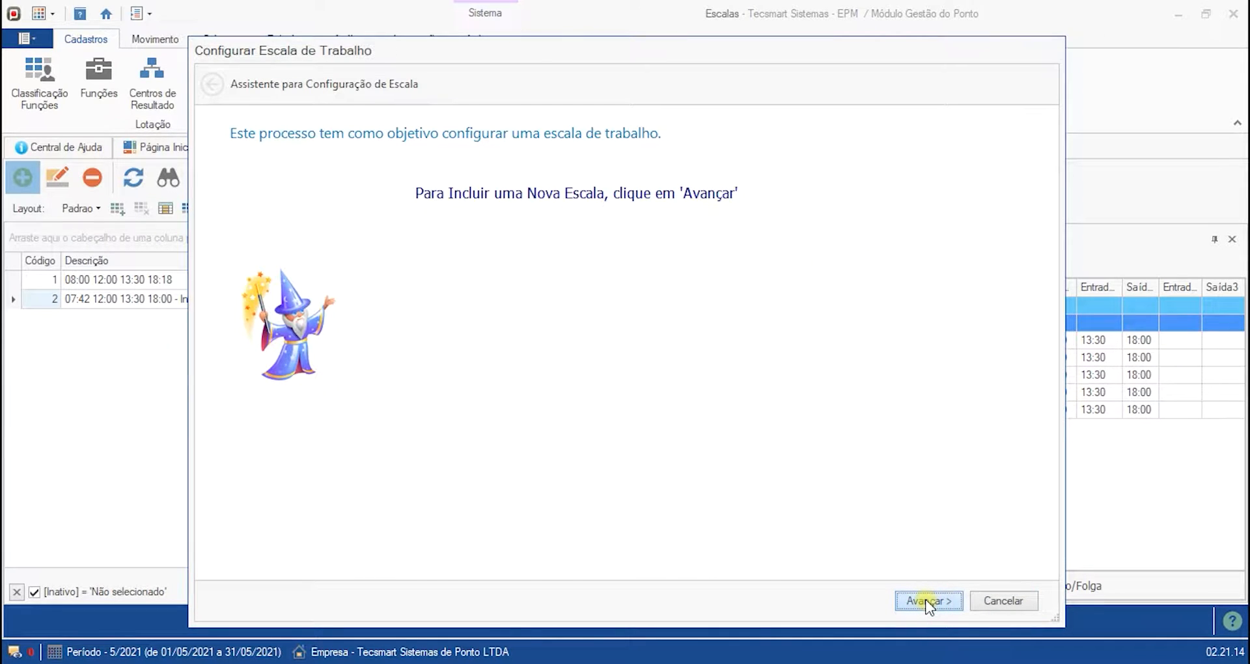
{"action": "left_click", "coordinate": [926, 601]}
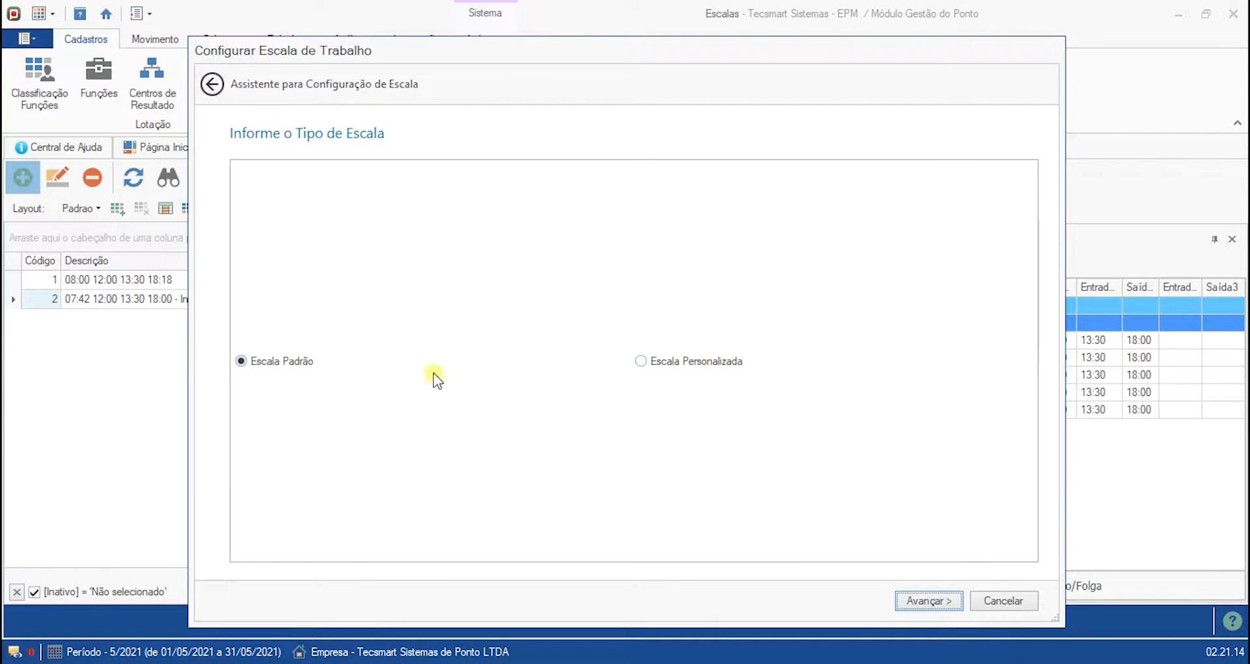
{"action": "left_click", "coordinate": [640, 360]}
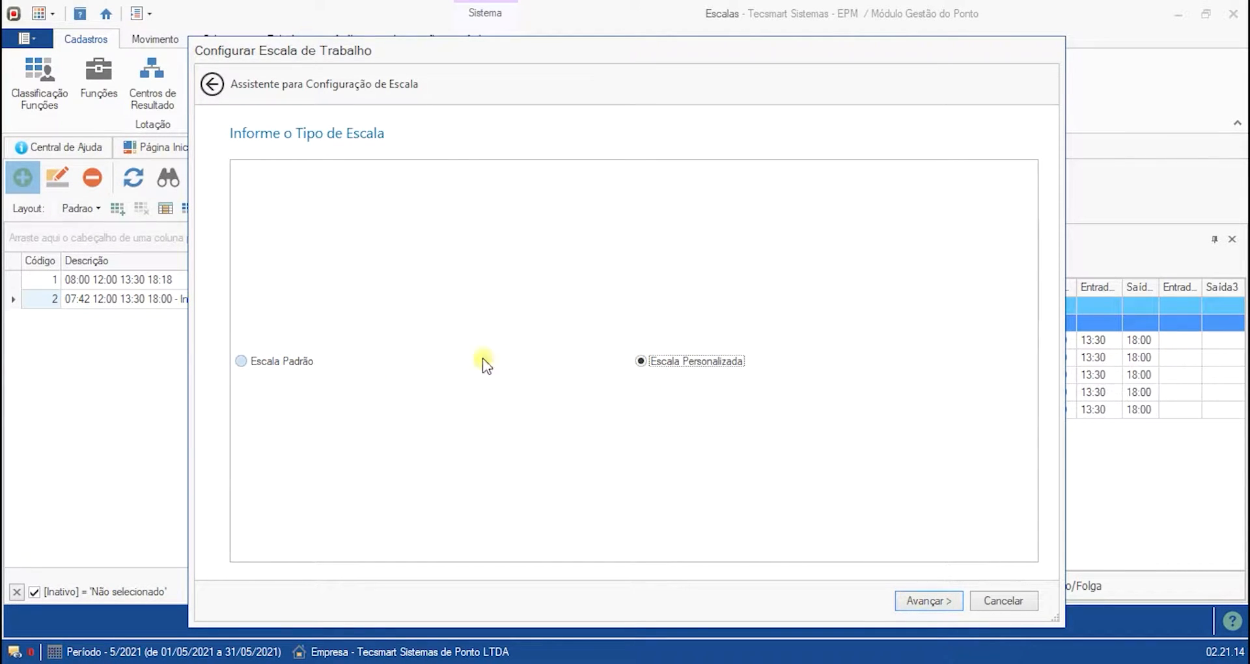
{"action": "left_click", "coordinate": [286, 361]}
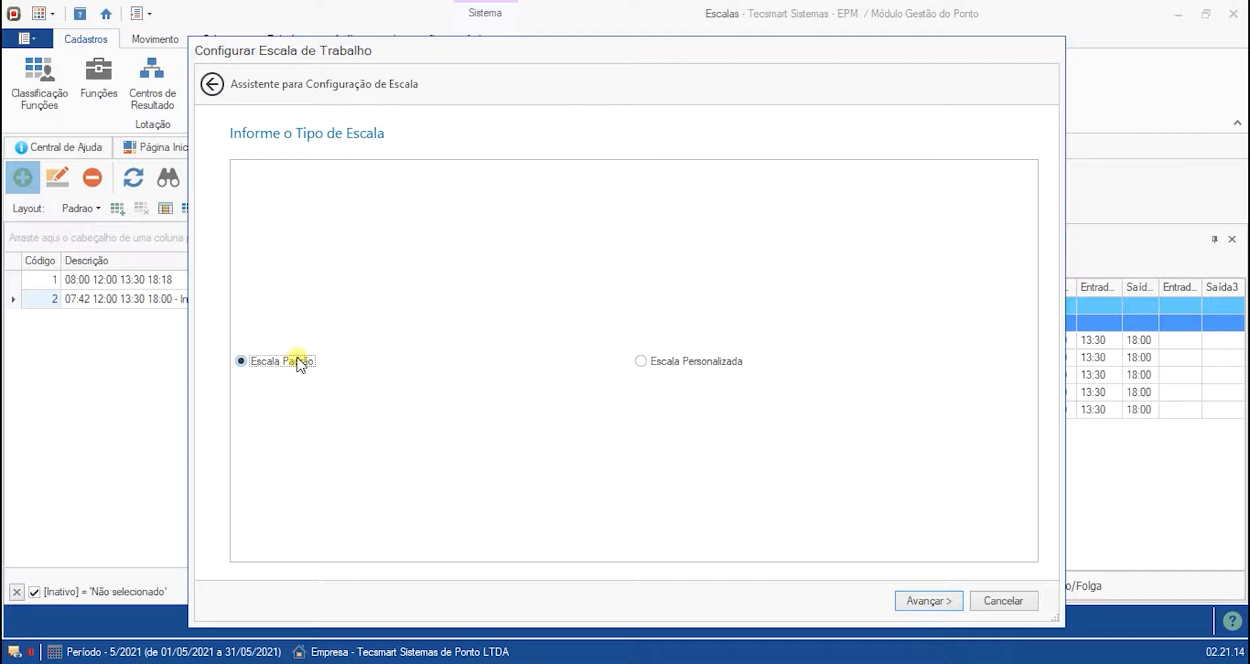
{"action": "left_click", "coordinate": [939, 602]}
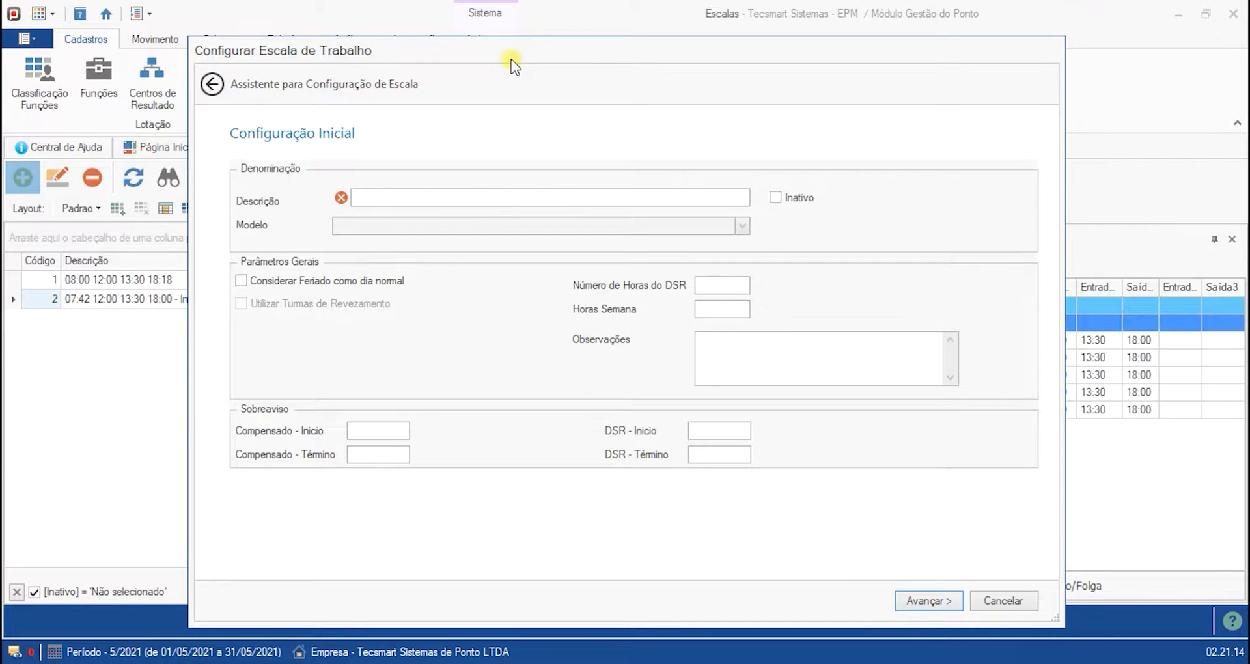
- Enter 08:00 12:00 as the new schedule's description
{"action": "left_click_drag", "start_coordinate": [511, 58], "coordinate": [598, 74]}
{"action": "left_click", "coordinate": [482, 212]}
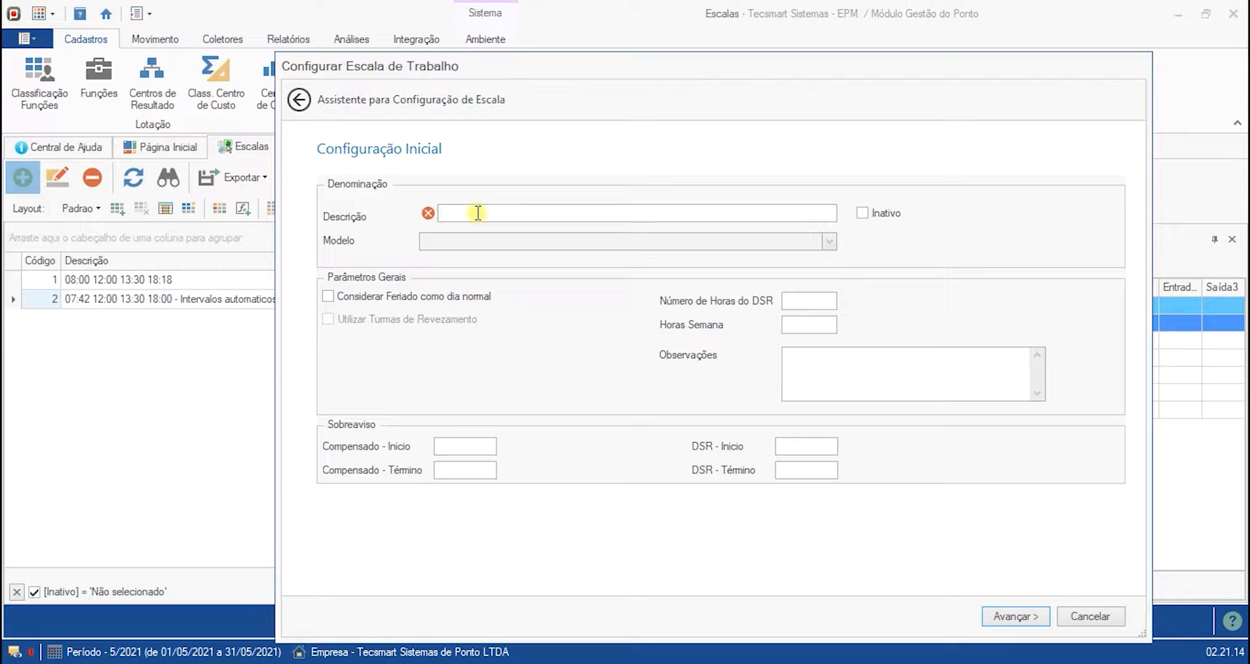
{"action": "type", "text": "08:00 12:00"}
{"action": "left_click_drag", "start_coordinate": [538, 209], "coordinate": [424, 213]}
{"action": "left_click", "coordinate": [484, 235]}
{"action": "left_click", "coordinate": [498, 241]}
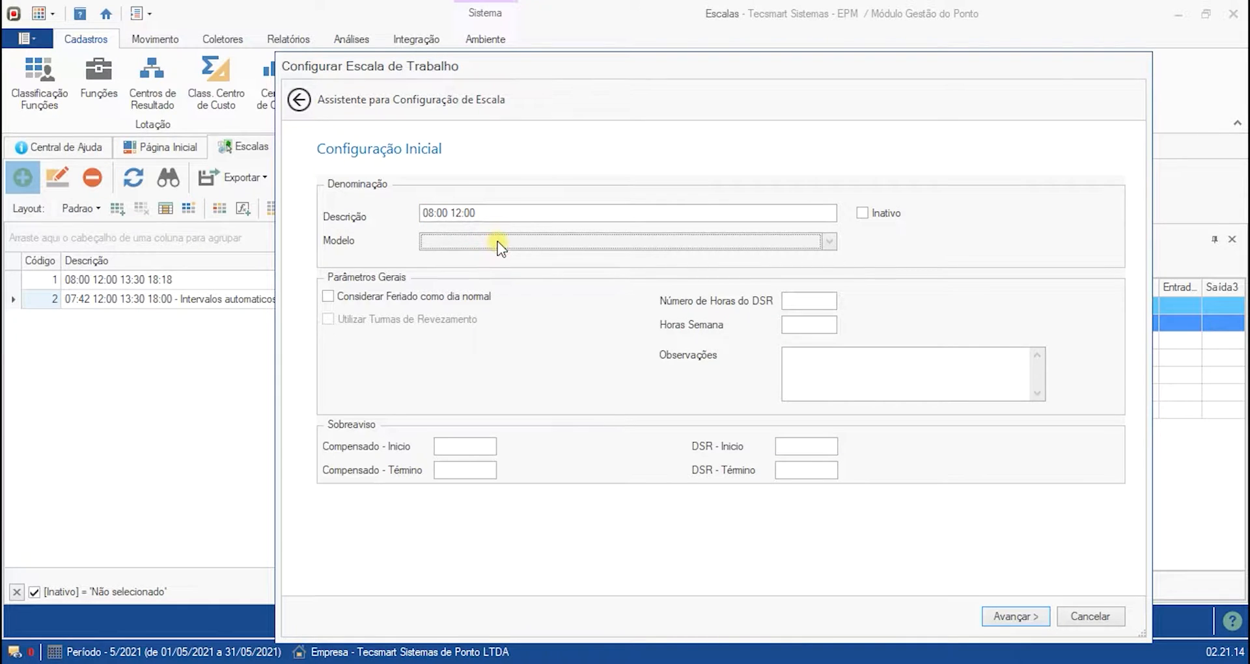
- Leave the general parameters and standby fields empty and proceed to the weekly timetable assignment page
{"action": "left_click", "coordinate": [861, 215]}
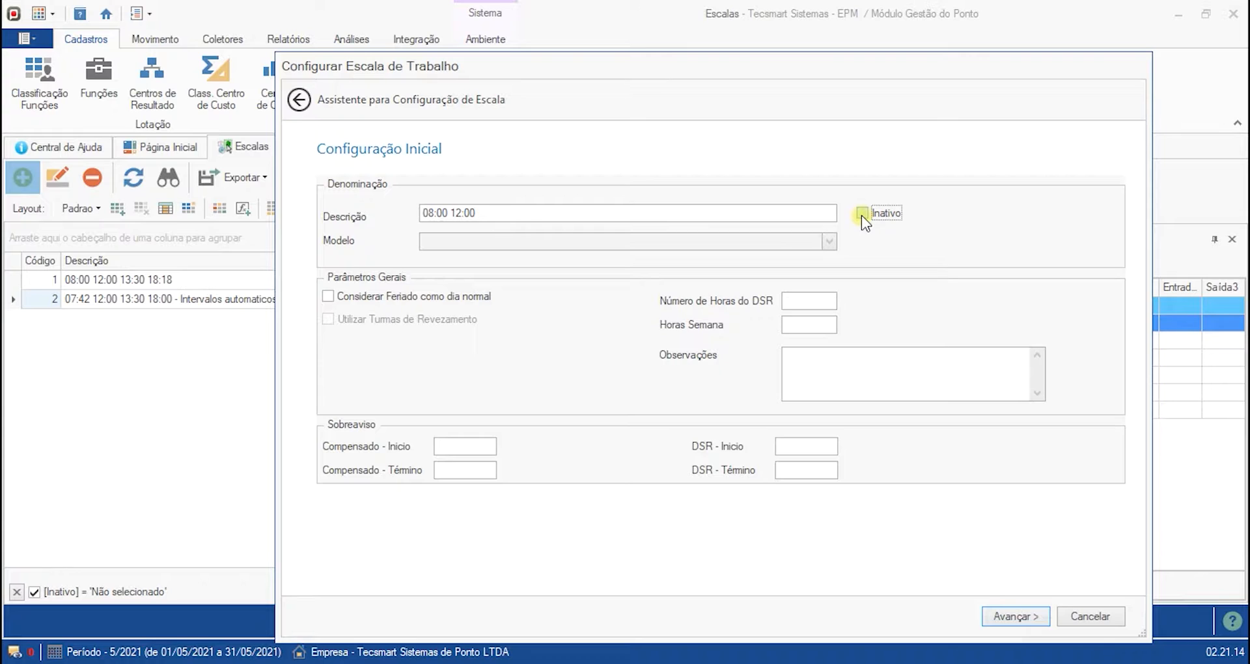
{"action": "left_click", "coordinate": [797, 212]}
{"action": "left_click", "coordinate": [448, 300]}
{"action": "left_click", "coordinate": [448, 298]}
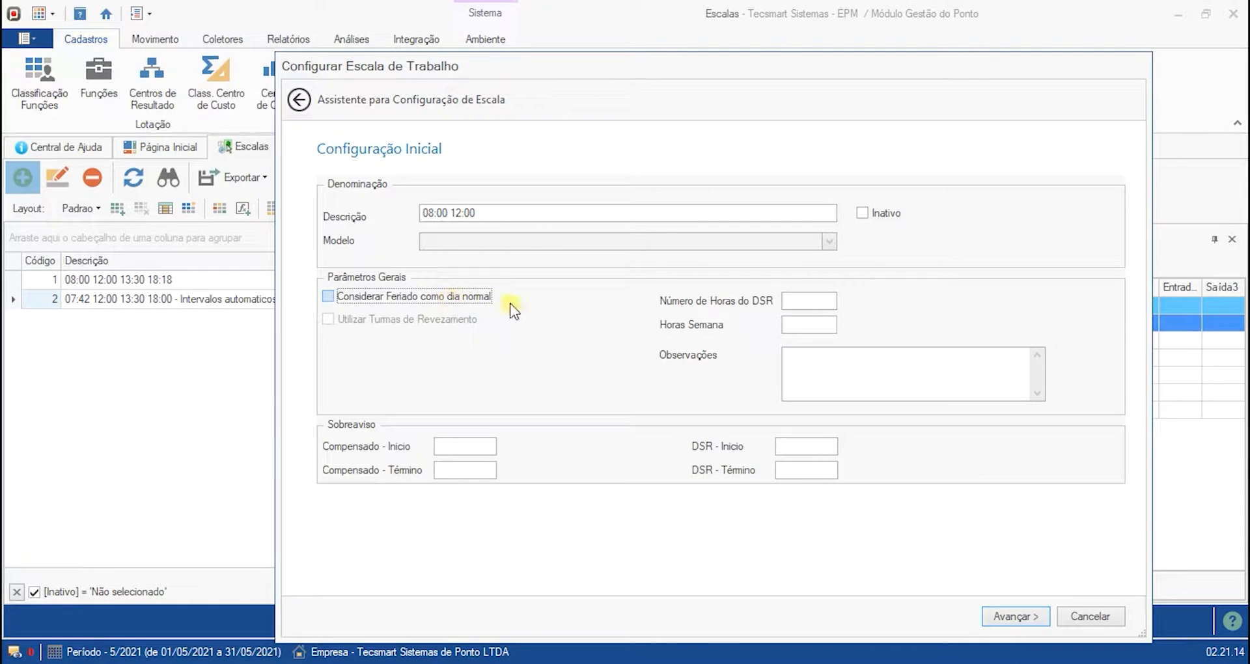
{"action": "left_click", "coordinate": [807, 302]}
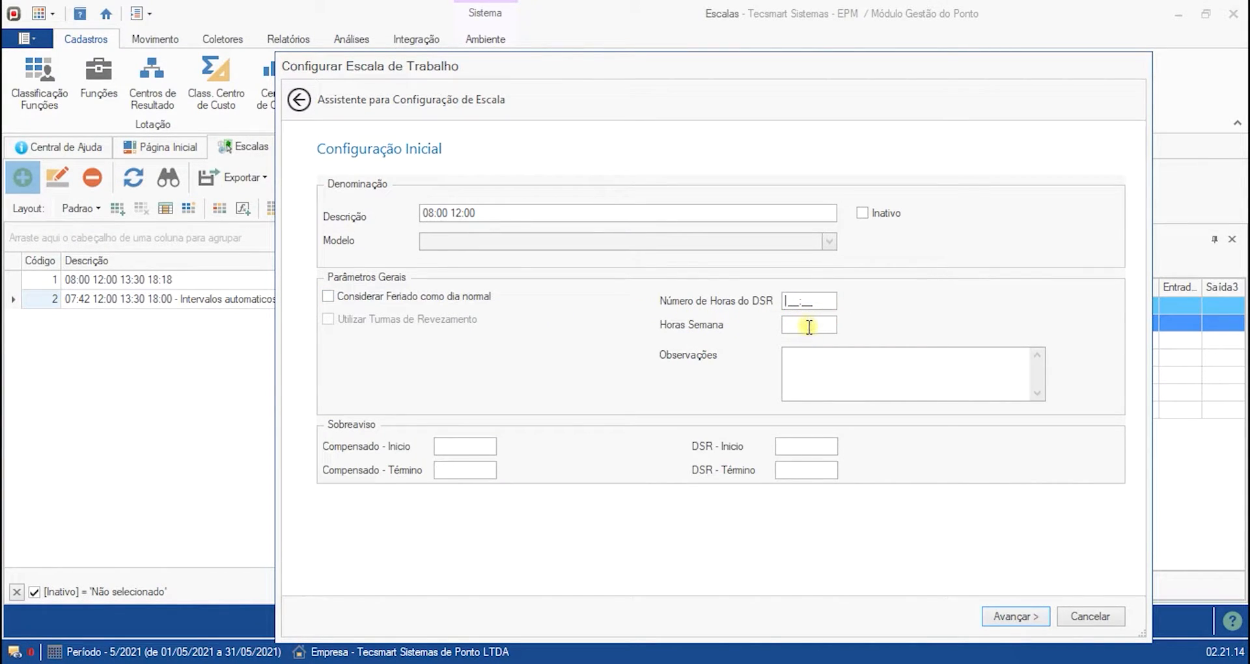
{"action": "left_click", "coordinate": [807, 327]}
{"action": "left_click", "coordinate": [805, 378]}
{"action": "left_click", "coordinate": [475, 447]}
{"action": "left_click", "coordinate": [444, 470]}
{"action": "left_click", "coordinate": [786, 448]}
{"action": "left_click", "coordinate": [788, 466]}
{"action": "left_click", "coordinate": [817, 448]}
{"action": "left_click_drag", "start_coordinate": [818, 448], "coordinate": [779, 447]}
{"action": "left_click", "coordinate": [794, 468]}
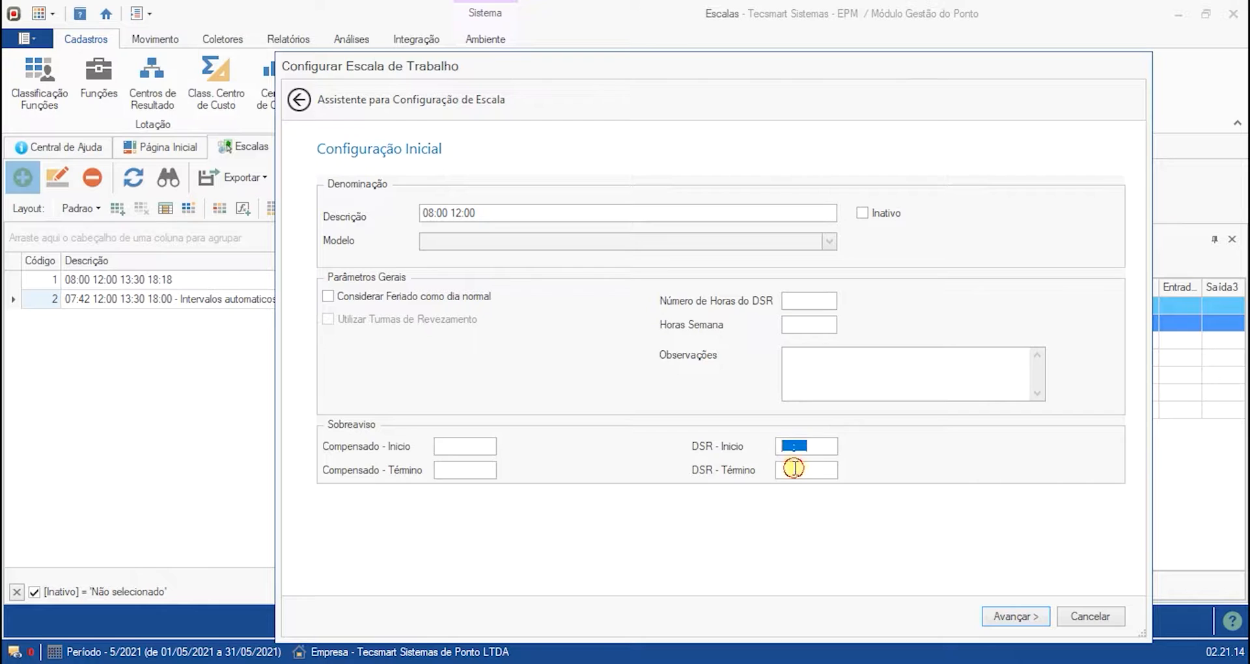
{"action": "left_click", "coordinate": [1027, 618]}
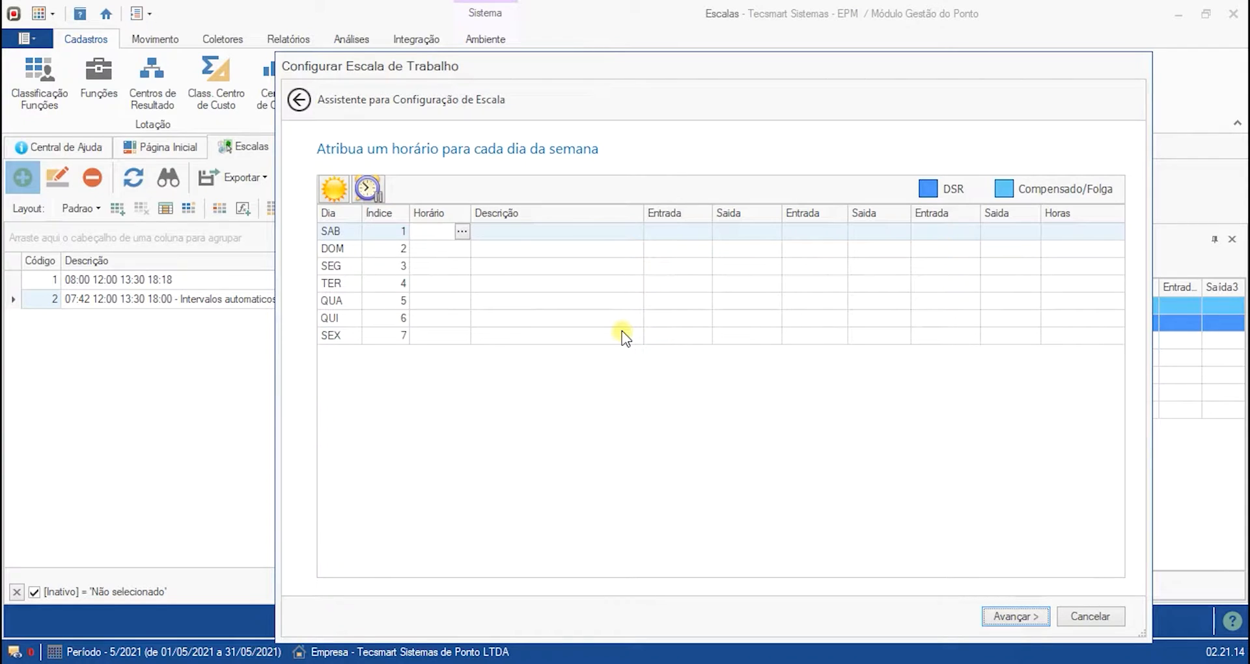
- Browse the Horário cells of each weekday in the timetable grid
{"action": "left_click", "coordinate": [437, 250]}
{"action": "left_click", "coordinate": [435, 235]}
{"action": "left_click", "coordinate": [435, 248]}
{"action": "left_click", "coordinate": [439, 265]}
{"action": "left_click", "coordinate": [439, 284]}
{"action": "left_click", "coordinate": [439, 300]}
{"action": "left_click", "coordinate": [439, 318]}
{"action": "left_click", "coordinate": [439, 335]}
{"action": "left_click", "coordinate": [441, 318]}
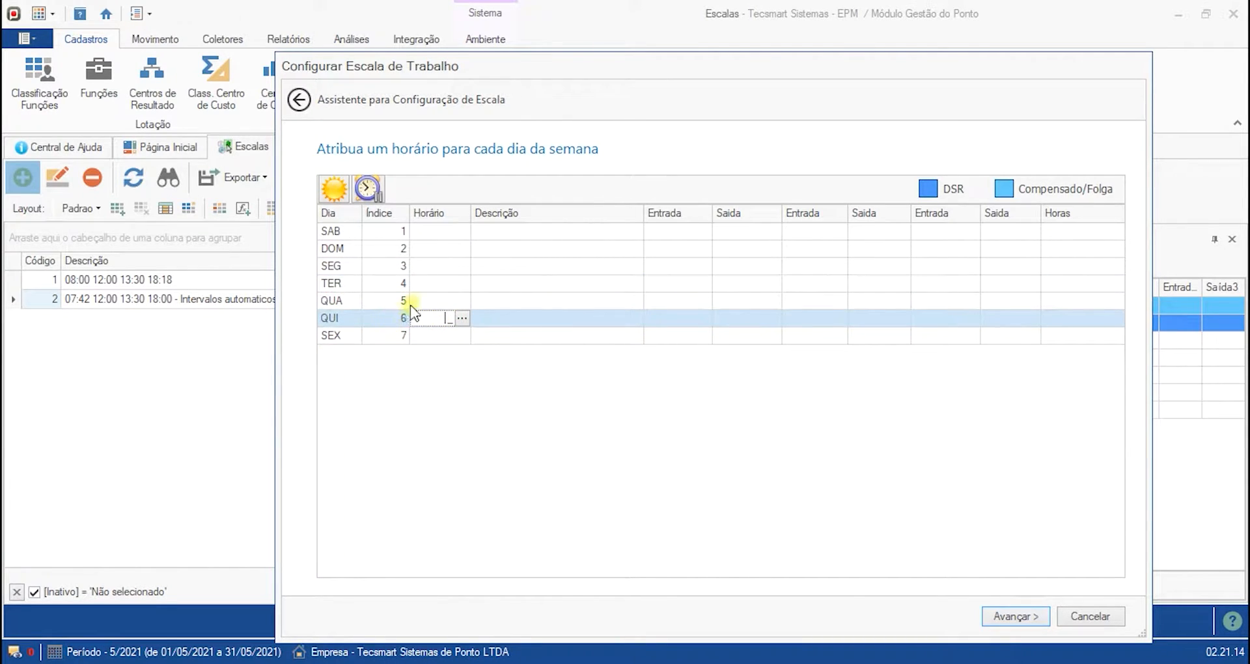
{"action": "left_click", "coordinate": [432, 300]}
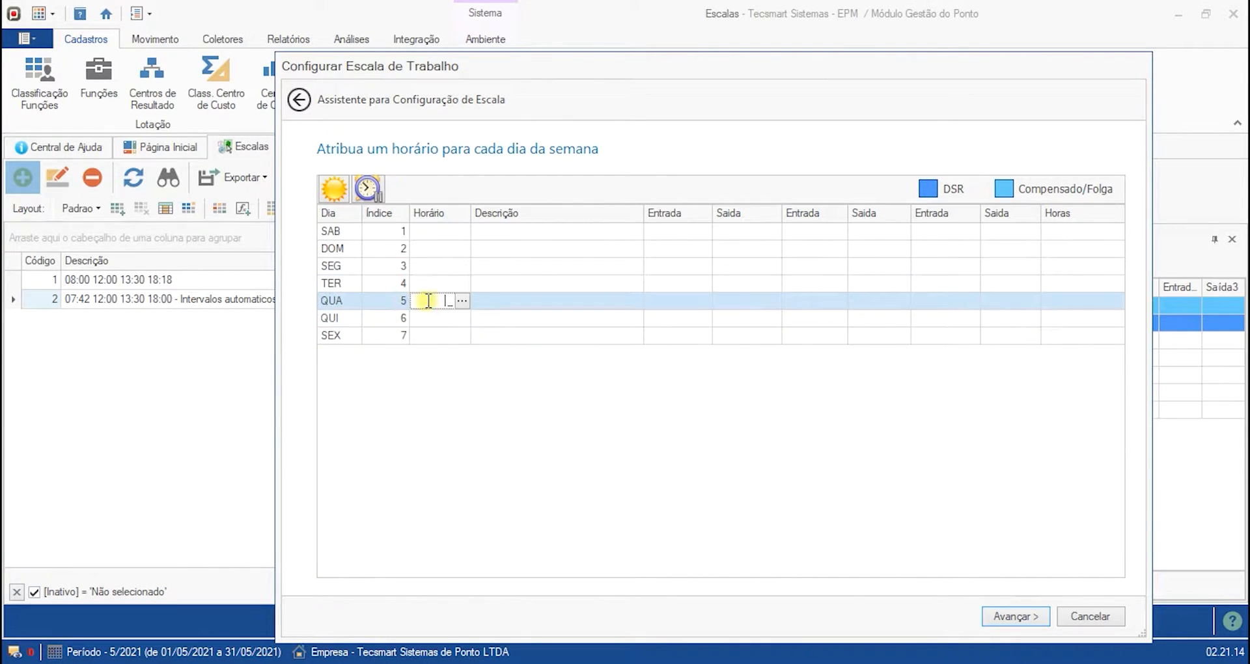
{"action": "left_click", "coordinate": [371, 265]}
{"action": "left_click", "coordinate": [345, 249]}
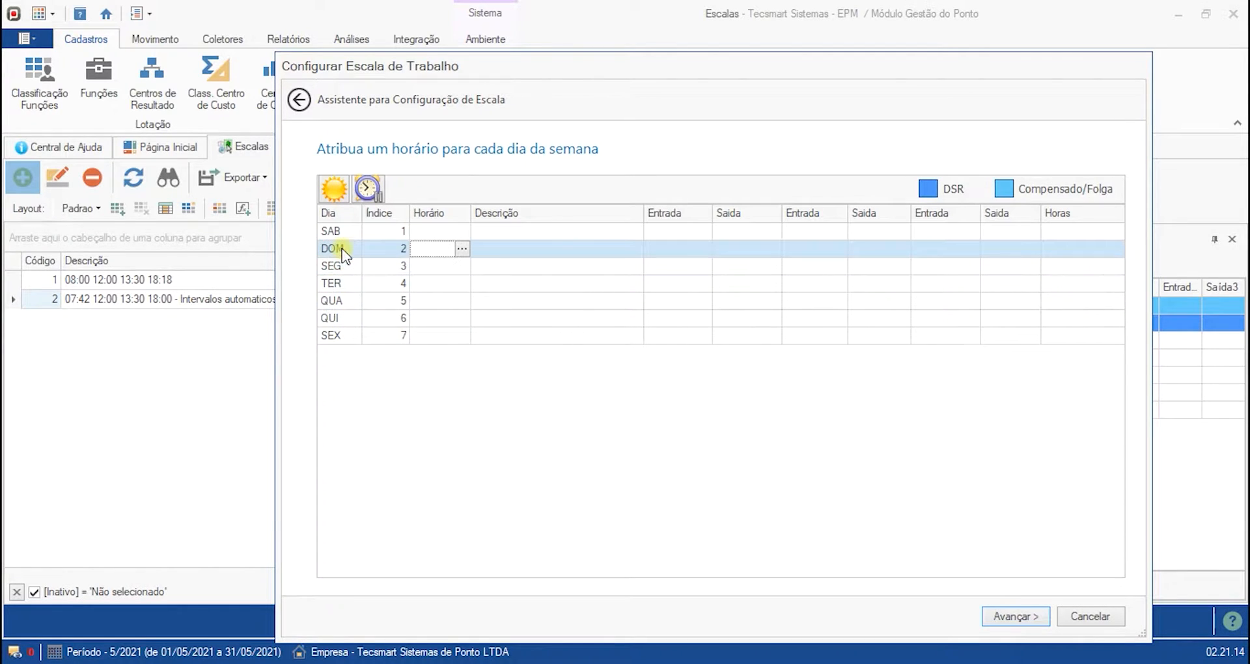
- Mark Saturday as Compensado/Folga and Sunday as DSR in the weekly grid
{"action": "left_click", "coordinate": [437, 231]}
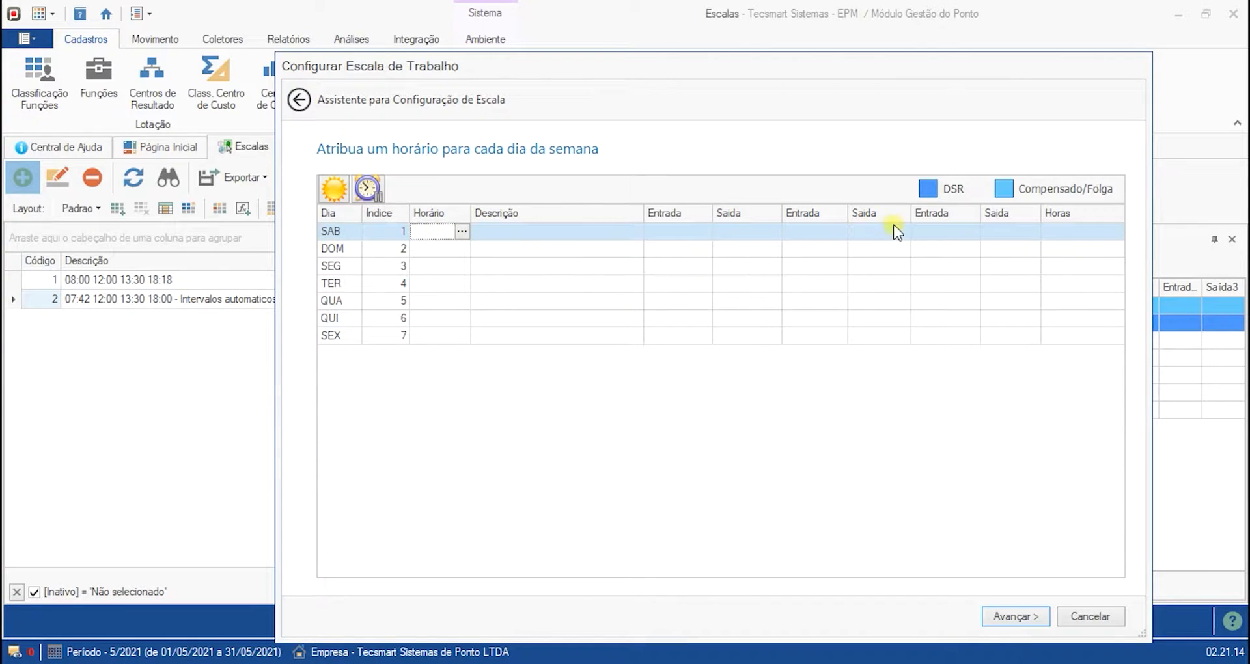
{"action": "left_click", "coordinate": [369, 189]}
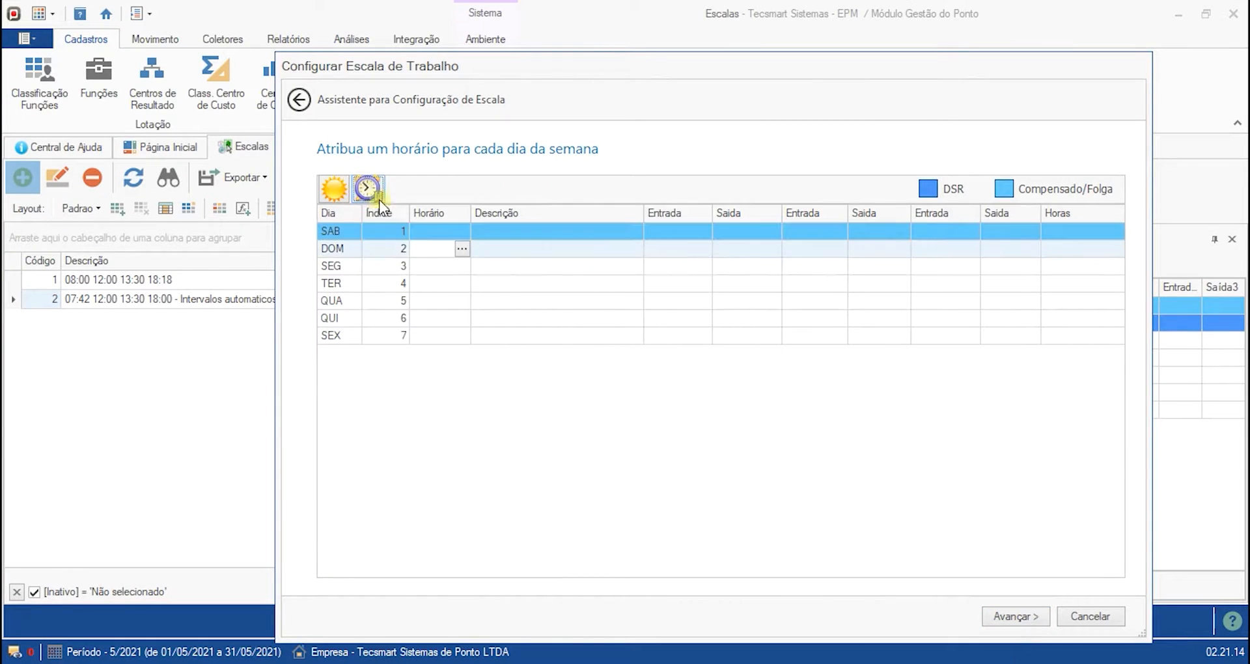
{"action": "left_click", "coordinate": [443, 232]}
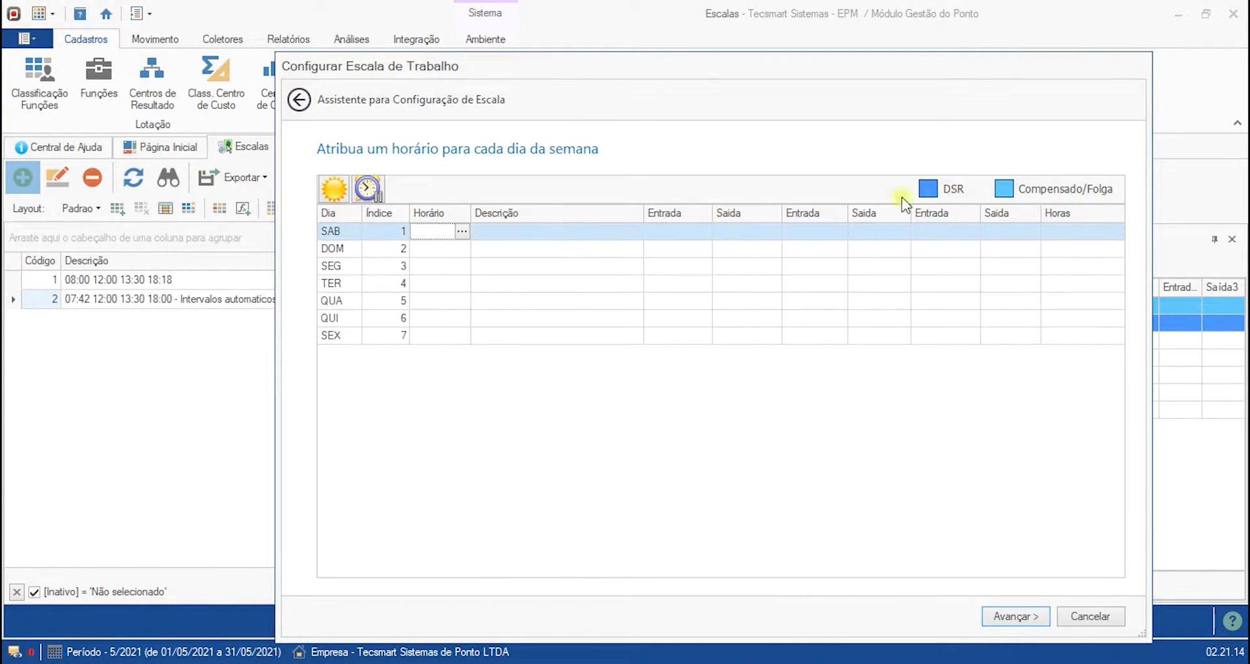
{"action": "left_click", "coordinate": [445, 232]}
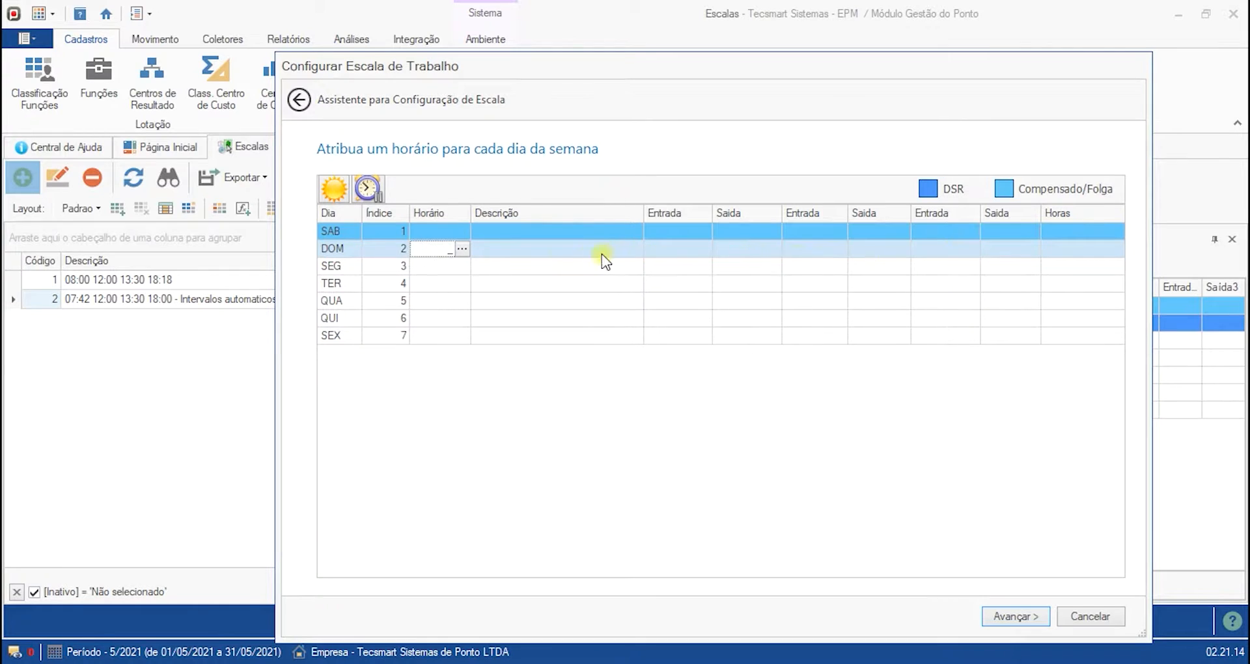
{"action": "left_click", "coordinate": [333, 194]}
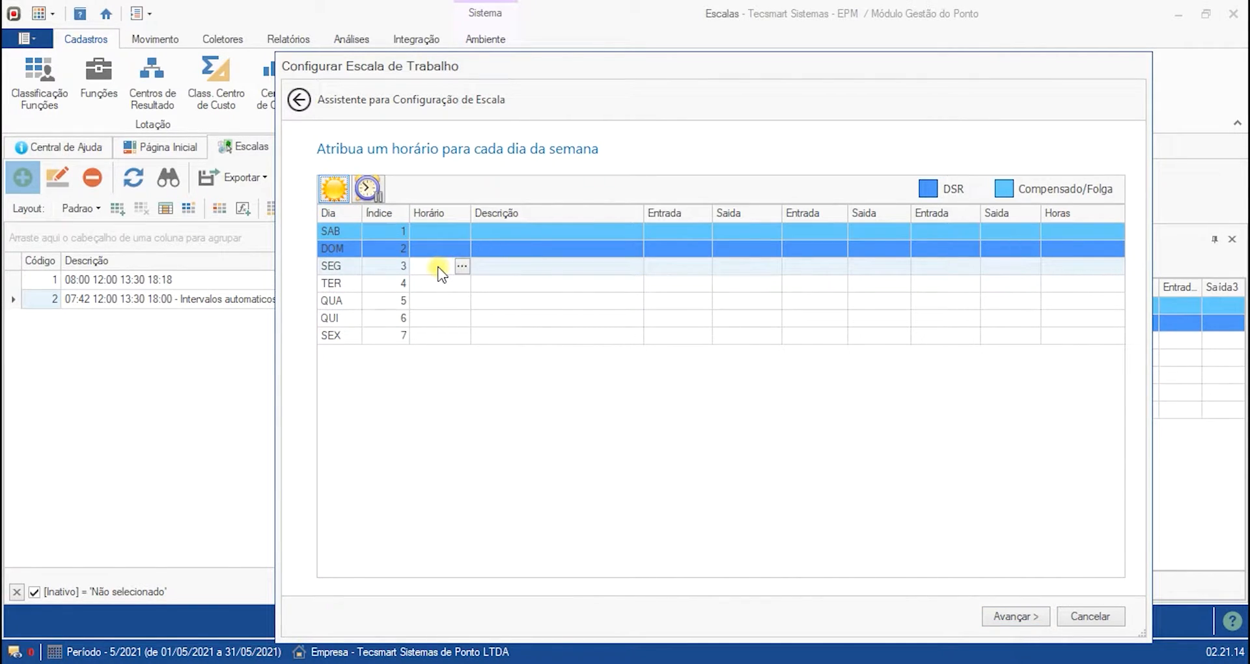
- Open the timetable lookup for Monday's Horário cell
{"action": "left_click", "coordinate": [432, 283]}
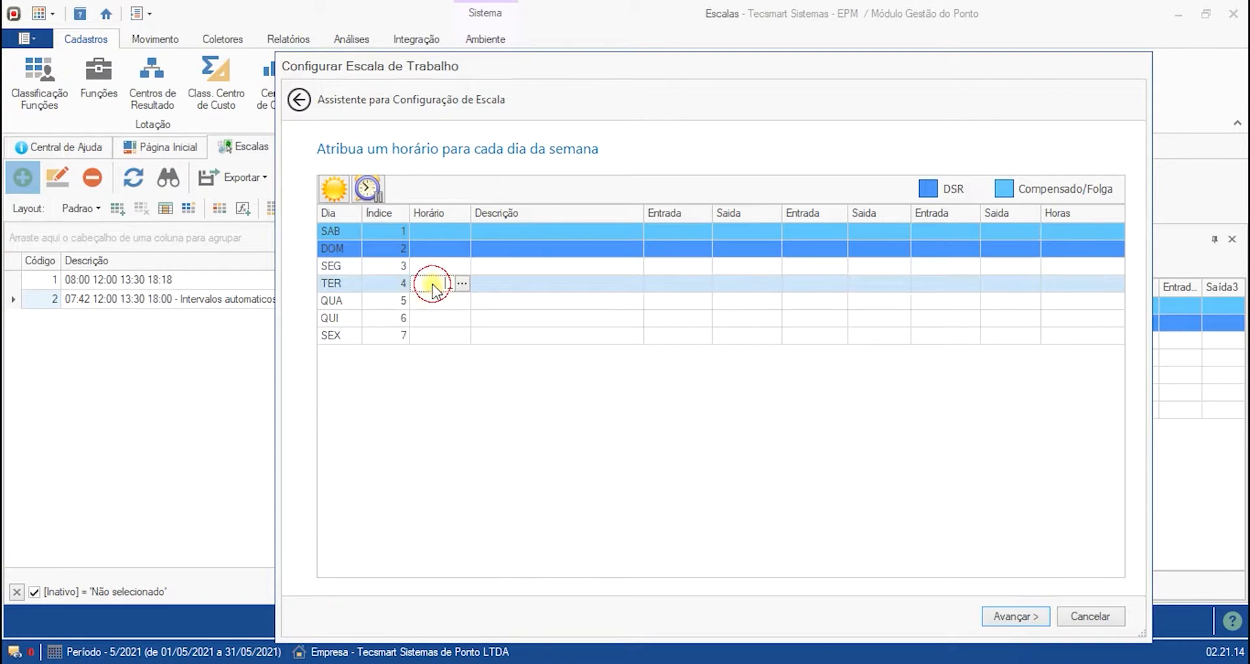
{"action": "left_click", "coordinate": [440, 319]}
{"action": "left_click", "coordinate": [441, 335]}
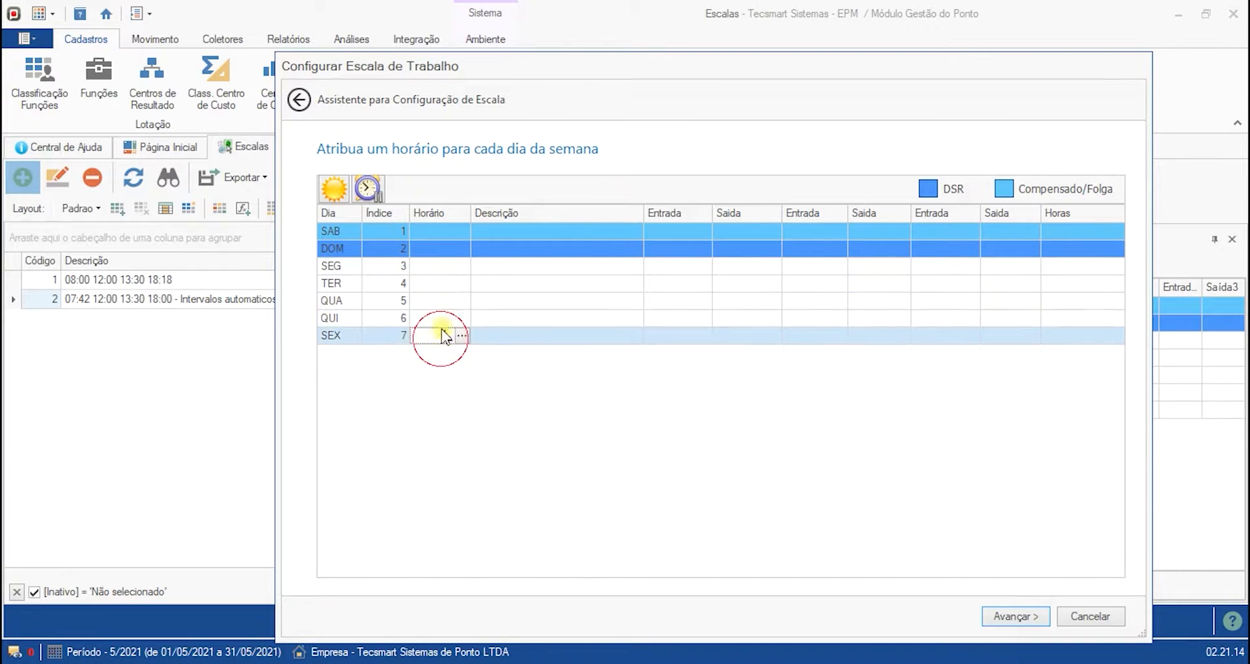
{"action": "left_click", "coordinate": [438, 267]}
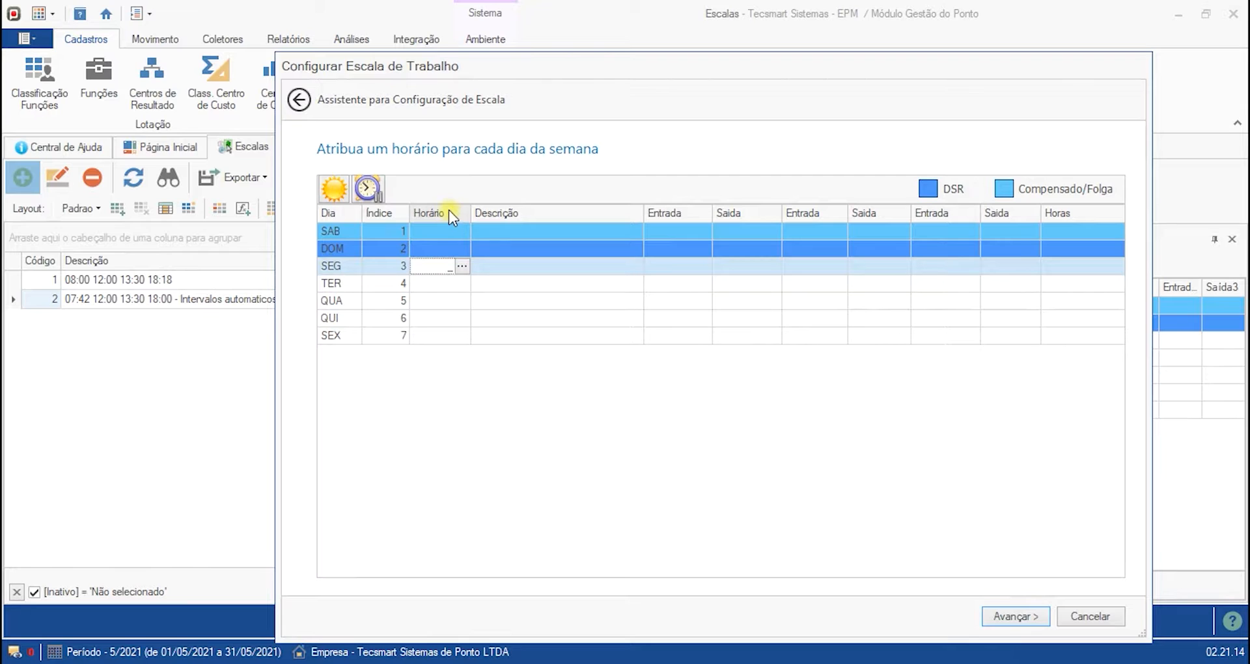
{"action": "left_click", "coordinate": [463, 267]}
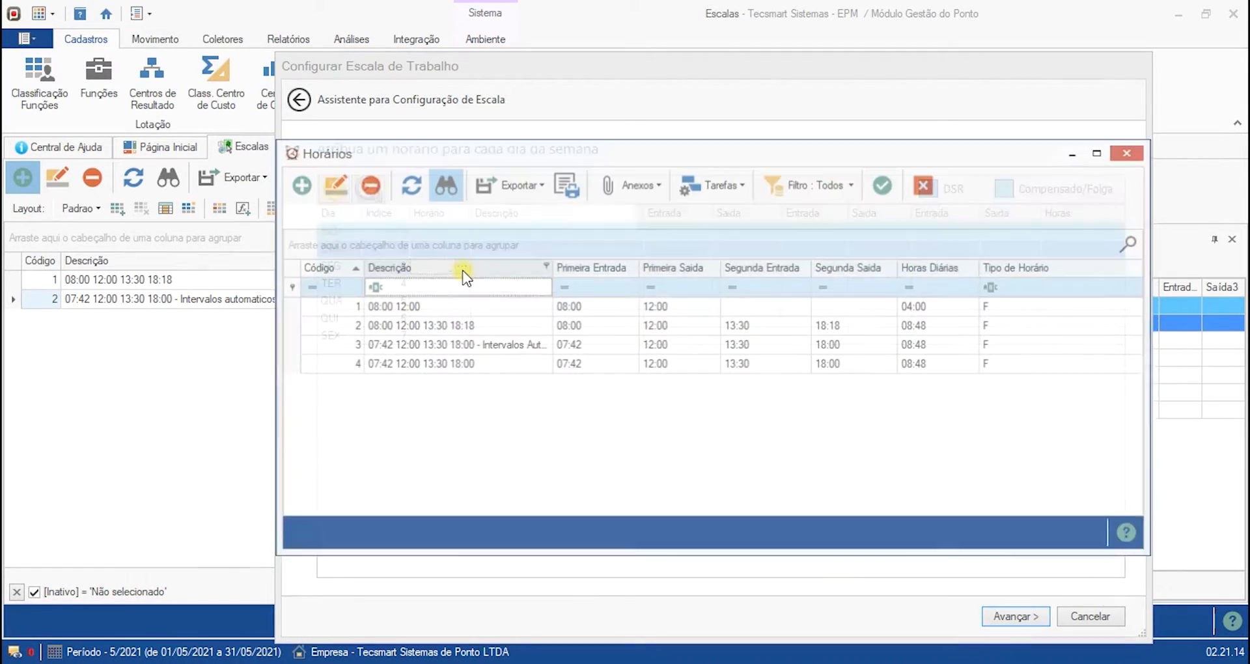
- Browse the available timetables in the lookup list, widening the Descrição column to read the full descriptions
{"action": "left_click", "coordinate": [475, 314]}
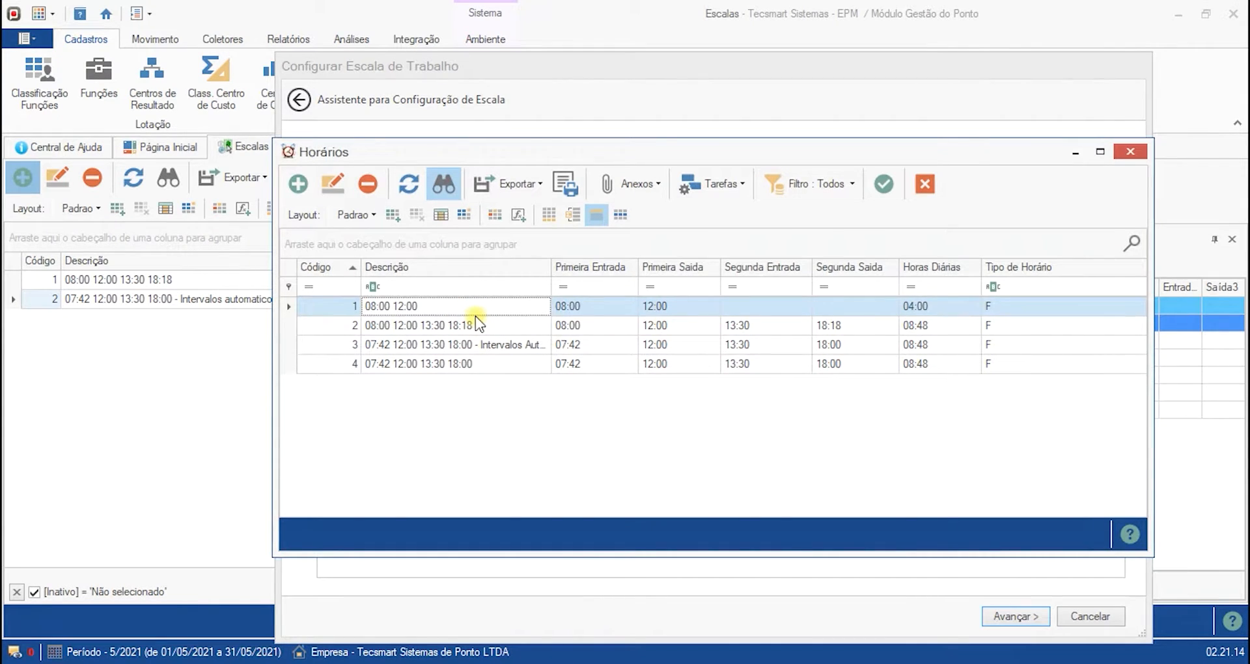
{"action": "key", "text": "Down"}
{"action": "key", "text": "Down"}
{"action": "key", "text": "Down"}
{"action": "key", "text": "Up"}
{"action": "key", "text": "Up"}
{"action": "key", "text": "Up"}
{"action": "key", "text": "Down"}
{"action": "key", "text": "Down"}
{"action": "key", "text": "Down"}
{"action": "key", "text": "Up"}
{"action": "key", "text": "Up"}
{"action": "key", "text": "Up"}
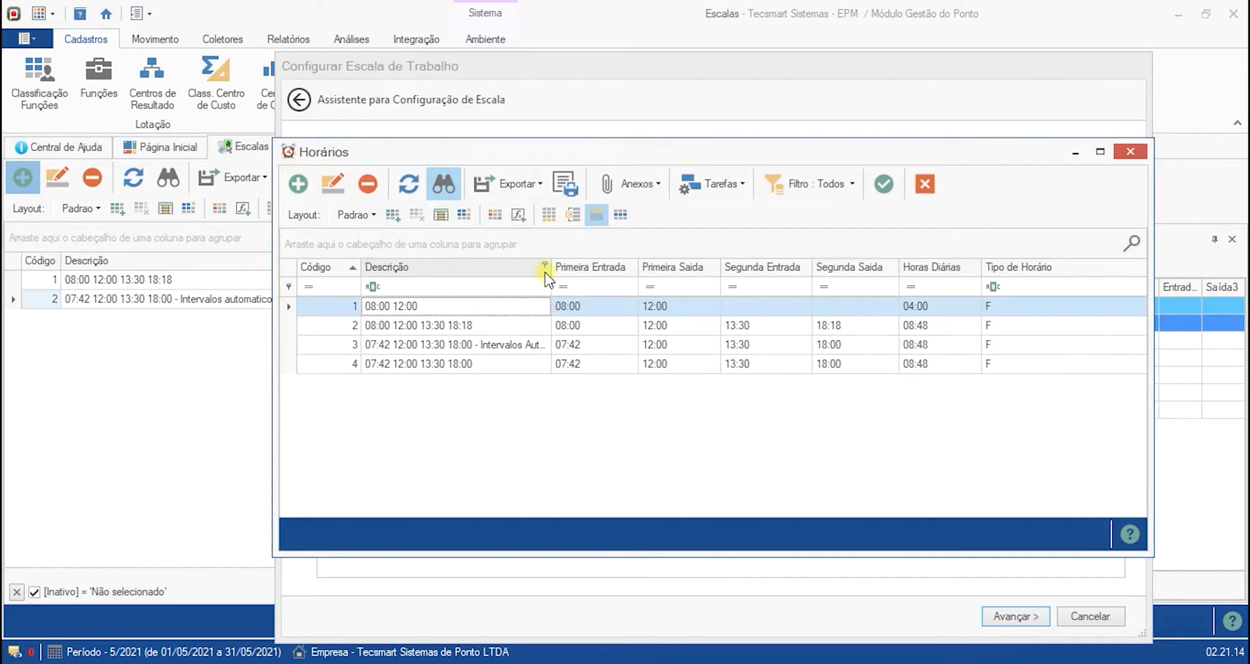
{"action": "left_click_drag", "start_coordinate": [549, 267], "coordinate": [700, 267]}
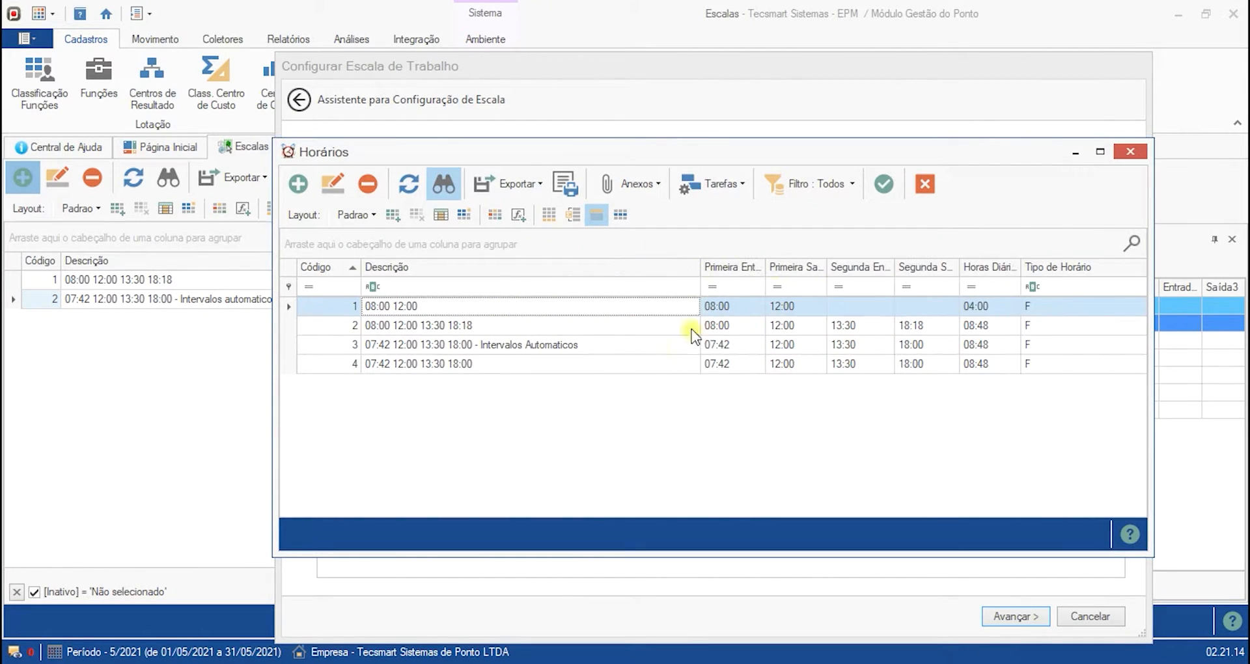
{"action": "left_click", "coordinate": [586, 345]}
{"action": "key", "text": "Down"}
{"action": "key", "text": "Up"}
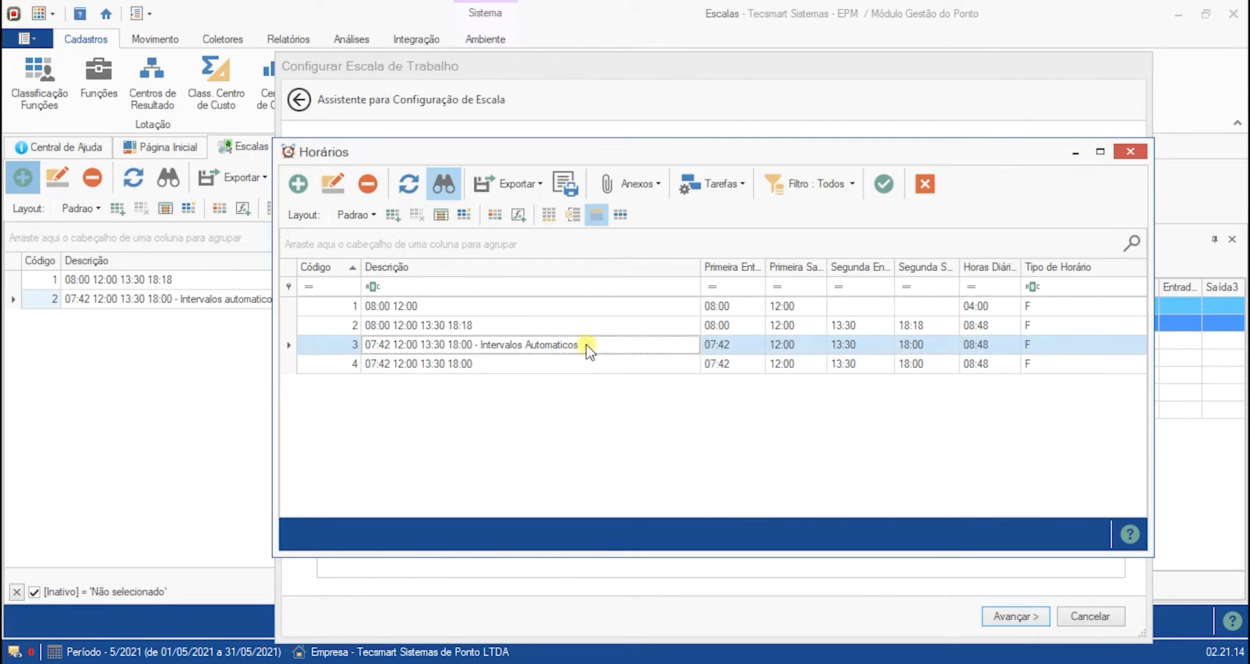
{"action": "key", "text": "Down"}
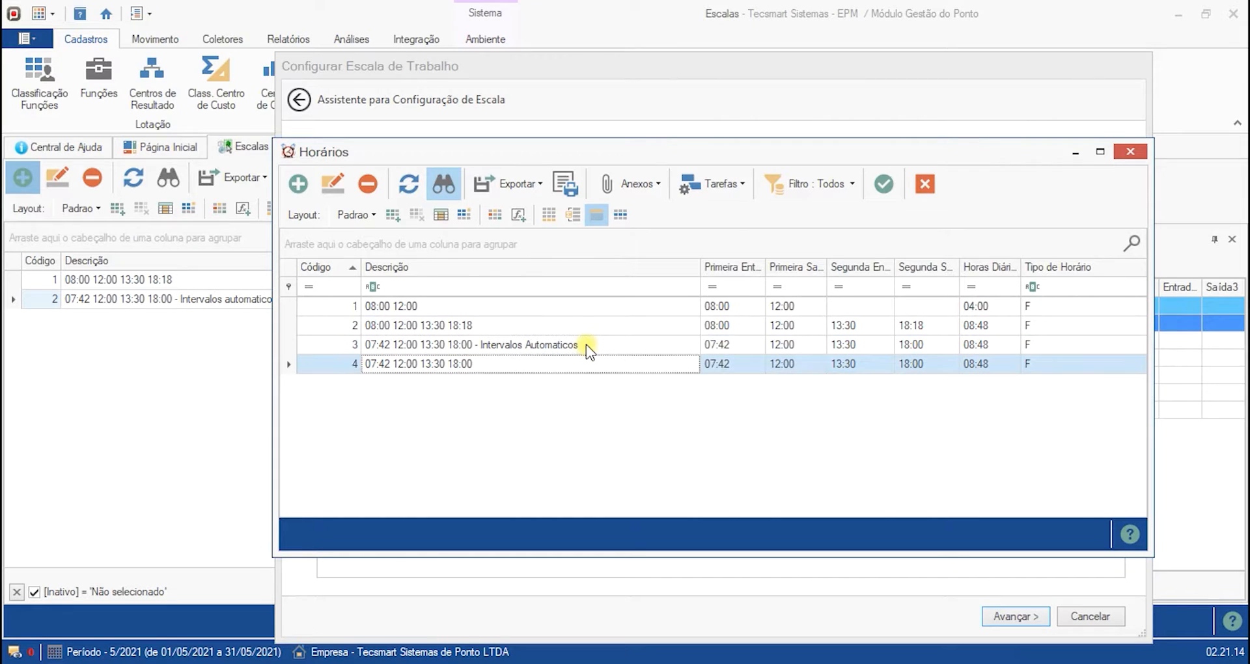
{"action": "key", "text": "Up"}
{"action": "key", "text": "Down"}
{"action": "left_click", "coordinate": [518, 345]}
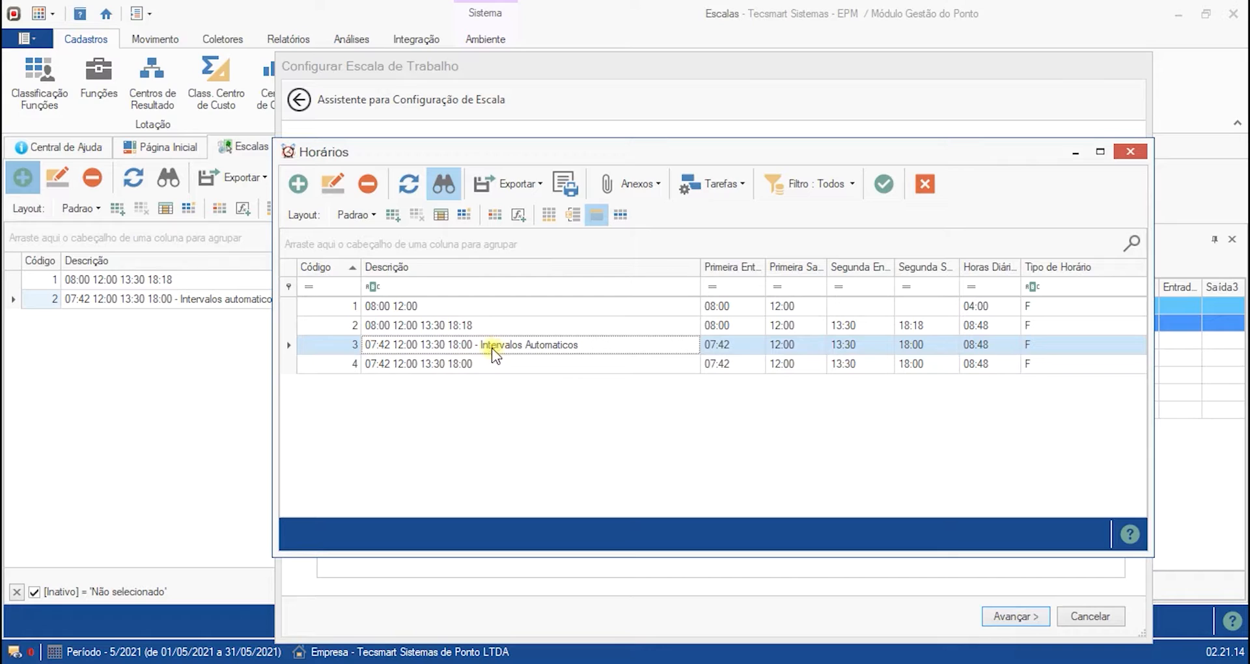
{"action": "left_click", "coordinate": [436, 309]}
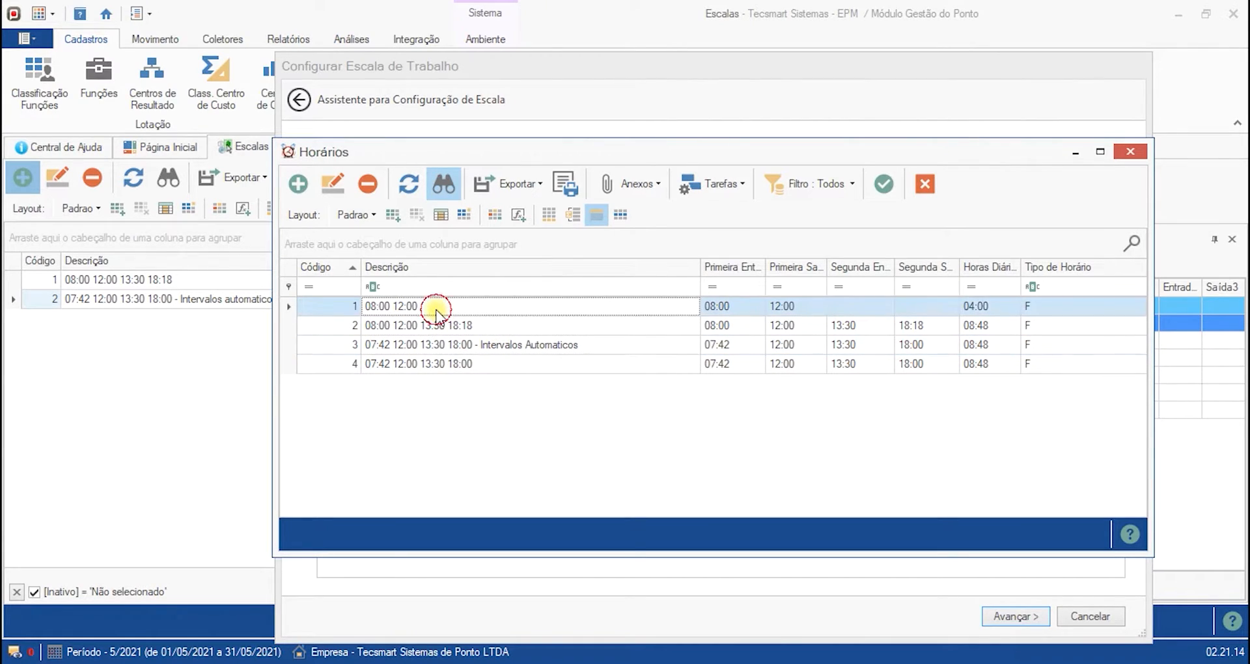
- Assign timetable 1 (08:00 12:00) to Monday from the lookup and enter timetable 1 for Tuesday through Friday
{"action": "double_click", "coordinate": [401, 307]}
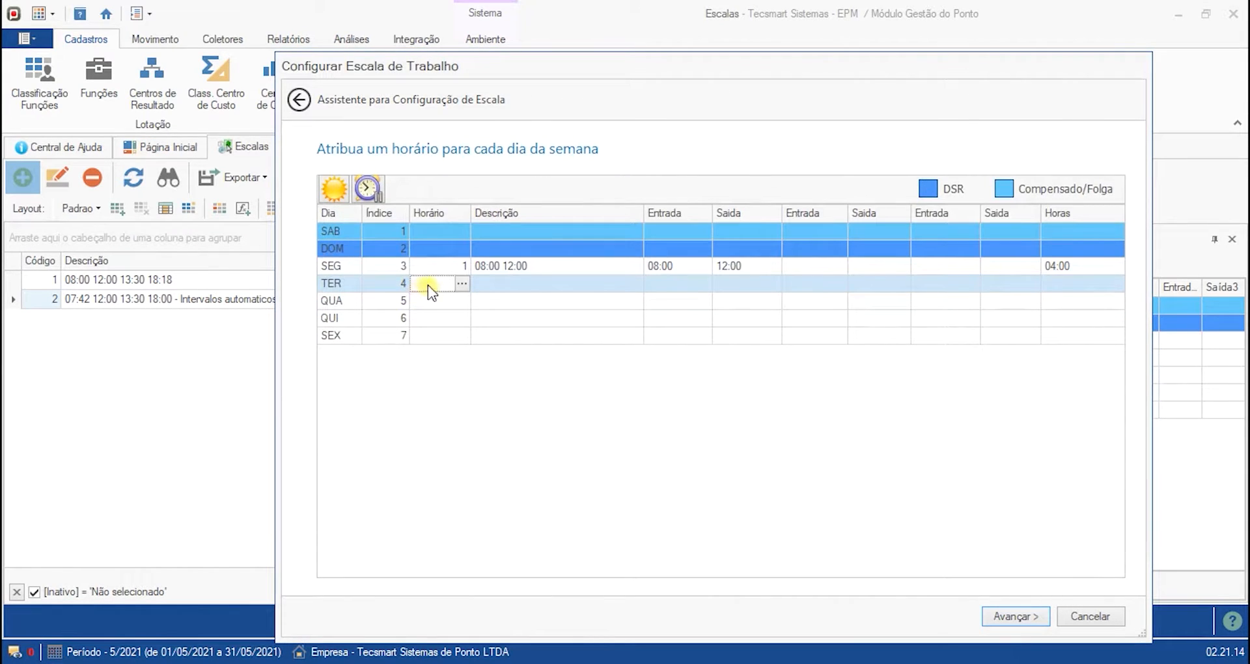
{"action": "type", "text": "1"}
{"action": "key", "text": "Return"}
{"action": "type", "text": "1"}
{"action": "key", "text": "Return"}
{"action": "type", "text": "1"}
{"action": "key", "text": "Return"}
{"action": "type", "text": "1"}
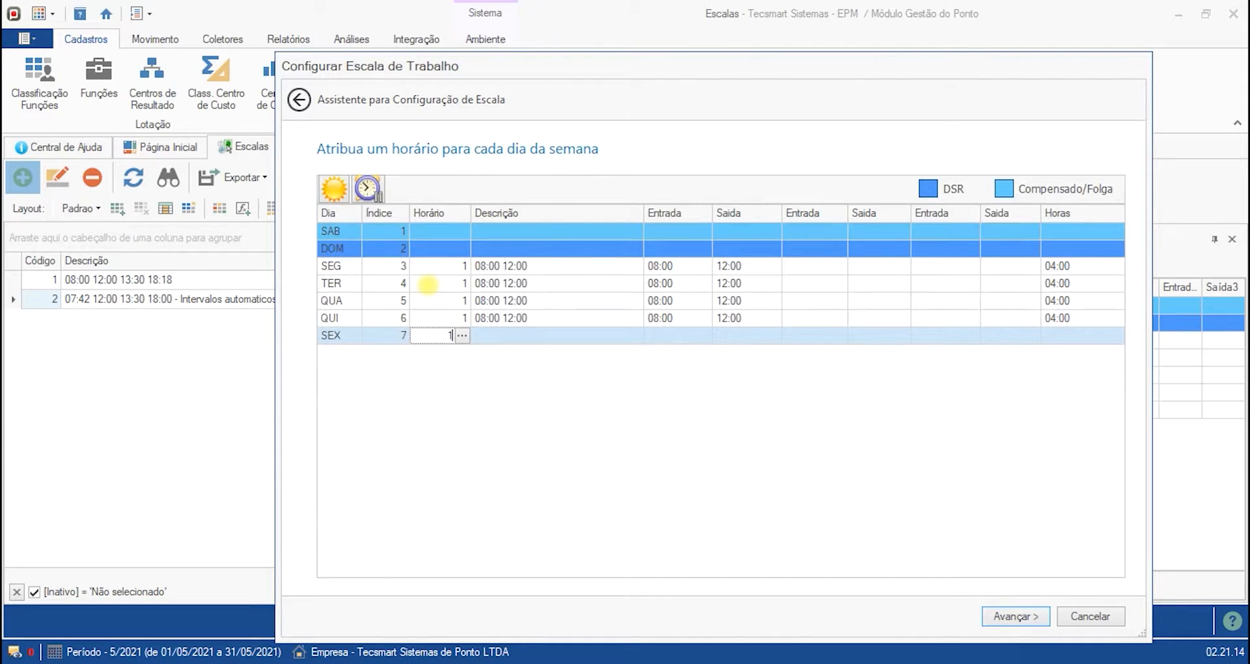
- Assign timetable 2 (08:00 12:00 13:30 18:18) to Tuesday through the timetable lookup
{"action": "left_click", "coordinate": [474, 285]}
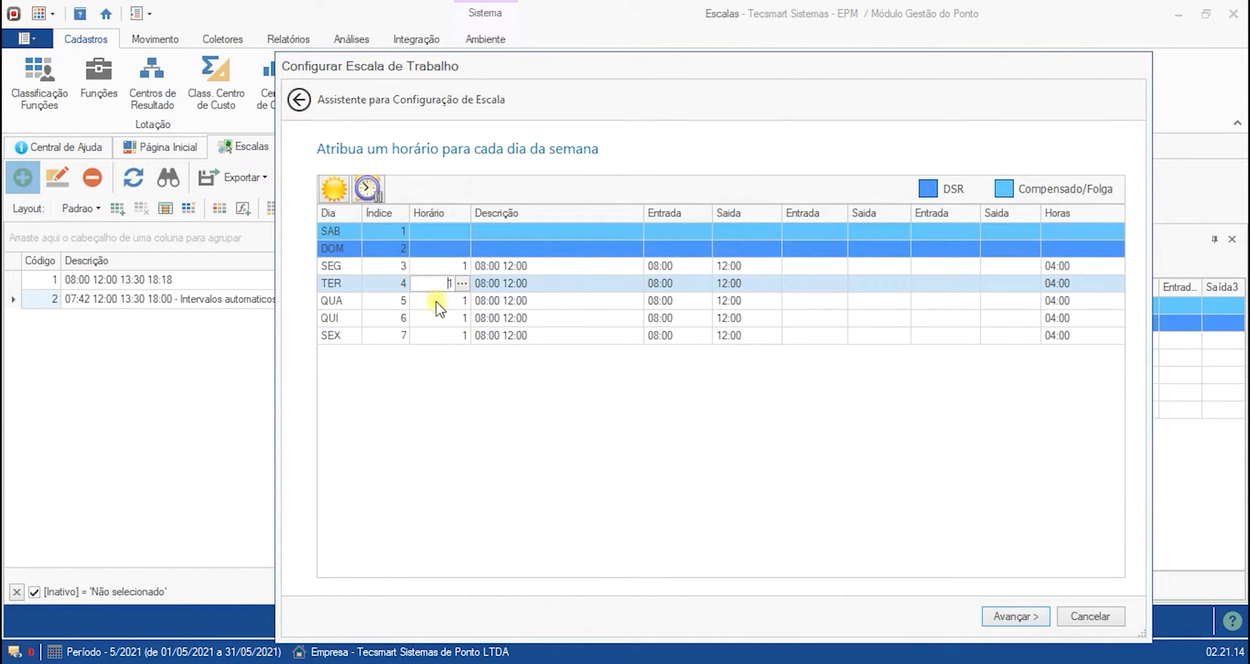
{"action": "left_click", "coordinate": [438, 301]}
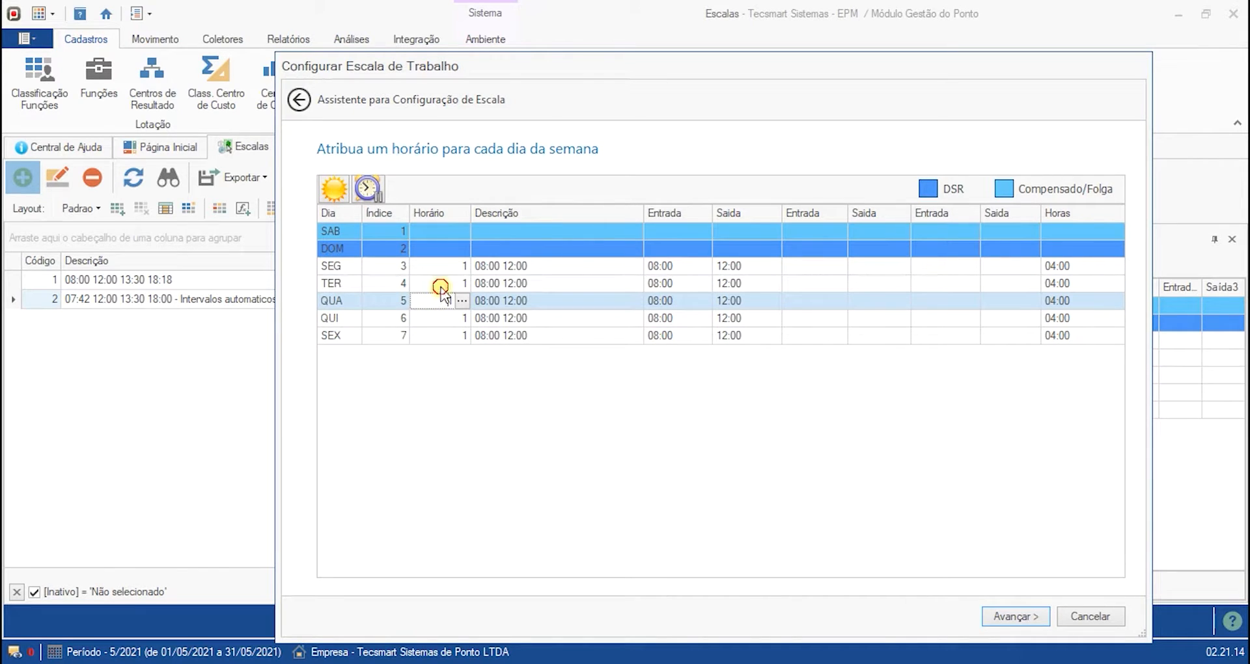
{"action": "left_click", "coordinate": [443, 284]}
{"action": "left_click", "coordinate": [463, 284]}
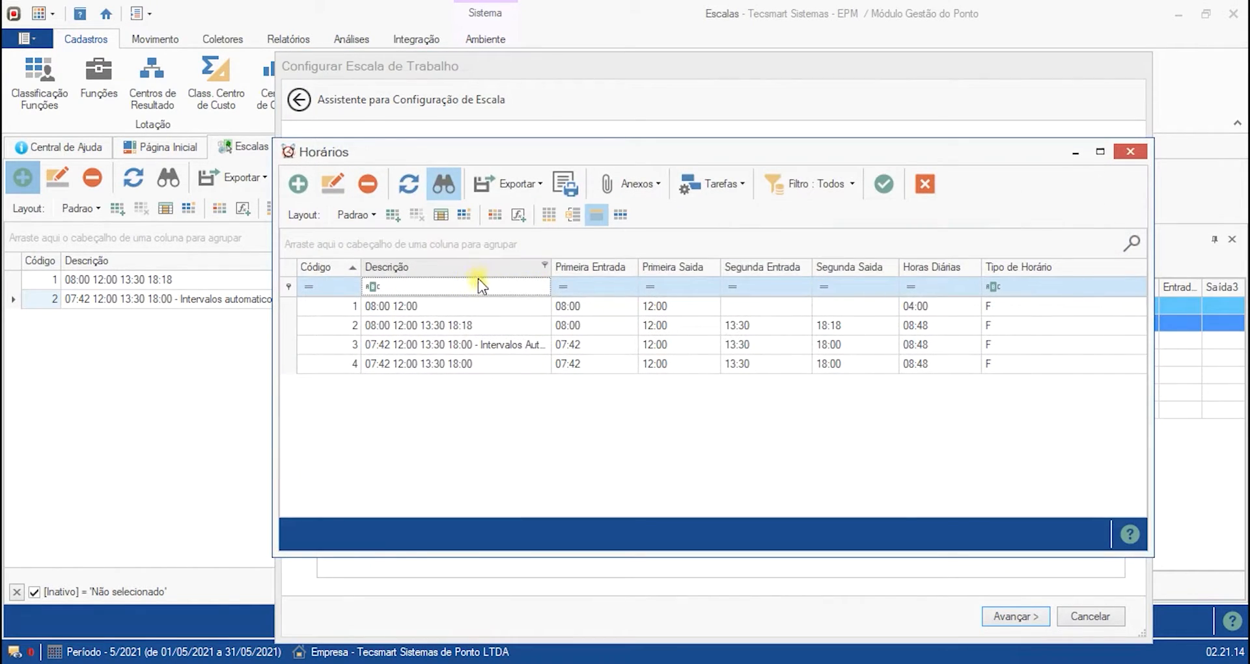
{"action": "double_click", "coordinate": [448, 325]}
- Check the Horário cells of the weekday rows in the weekly grid
{"action": "left_click", "coordinate": [436, 319]}
{"action": "left_click", "coordinate": [442, 334]}
{"action": "left_click", "coordinate": [439, 284]}
{"action": "left_click", "coordinate": [438, 269]}
{"action": "left_click", "coordinate": [440, 285]}
{"action": "left_click", "coordinate": [445, 306]}
{"action": "left_click", "coordinate": [445, 319]}
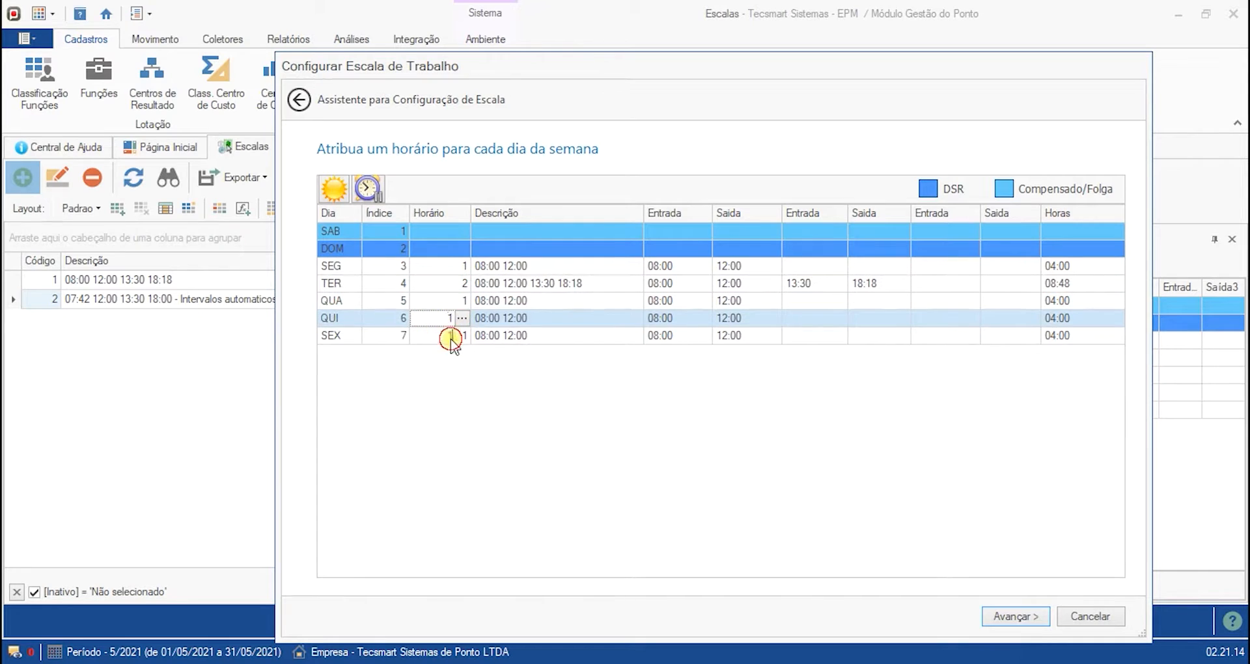
{"action": "left_click", "coordinate": [449, 336]}
{"action": "left_click", "coordinate": [448, 265]}
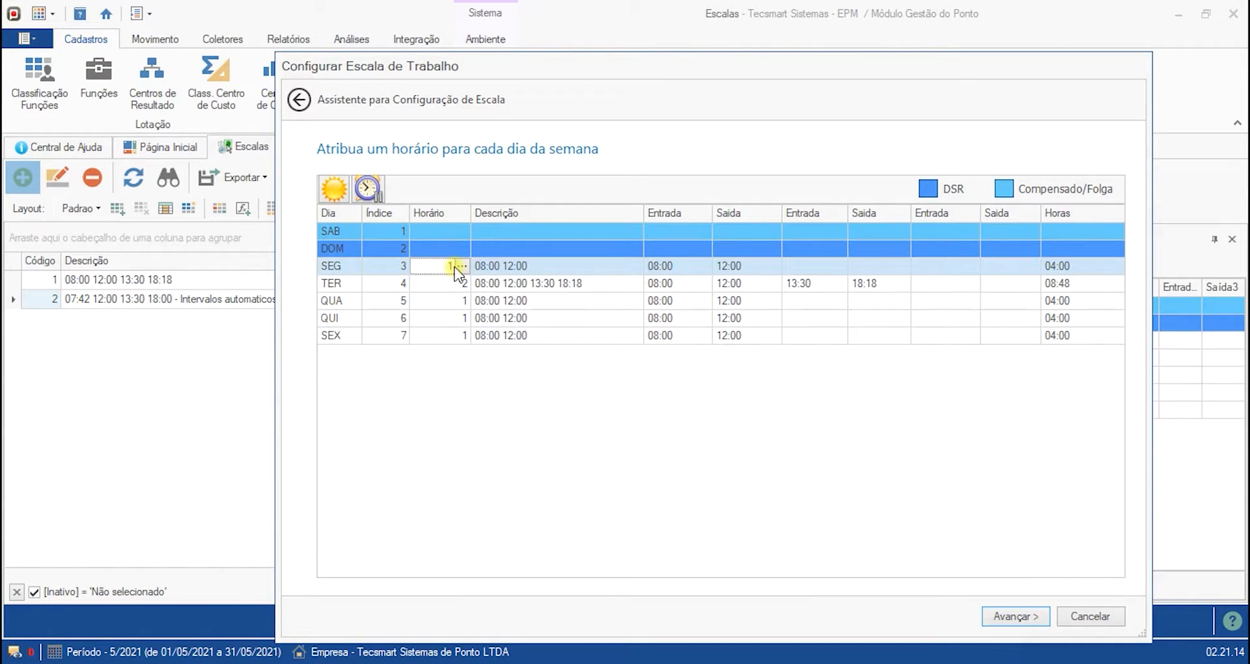
- Reassign timetable 1 (08:00 12:00) to Tuesday through the timetable lookup
{"action": "left_click", "coordinate": [462, 285]}
{"action": "left_click", "coordinate": [462, 284]}
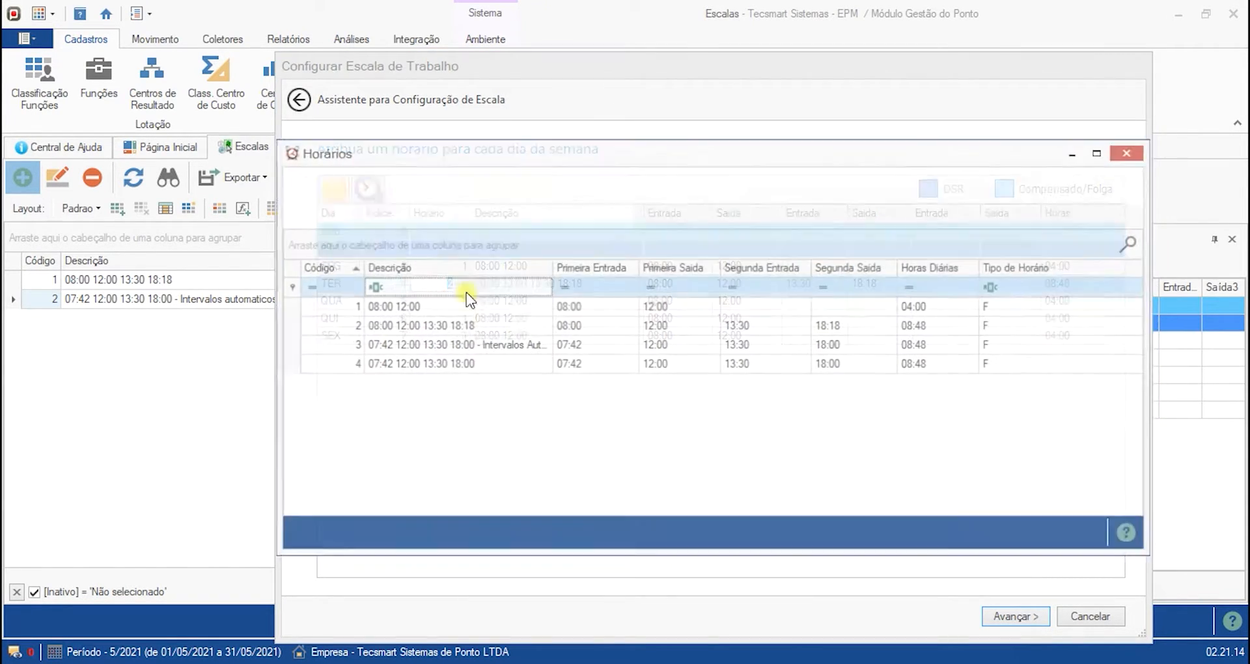
{"action": "double_click", "coordinate": [418, 305]}
- Review each weekday row and its times in the weekly timetable grid
{"action": "left_click", "coordinate": [438, 319]}
{"action": "left_click", "coordinate": [442, 335]}
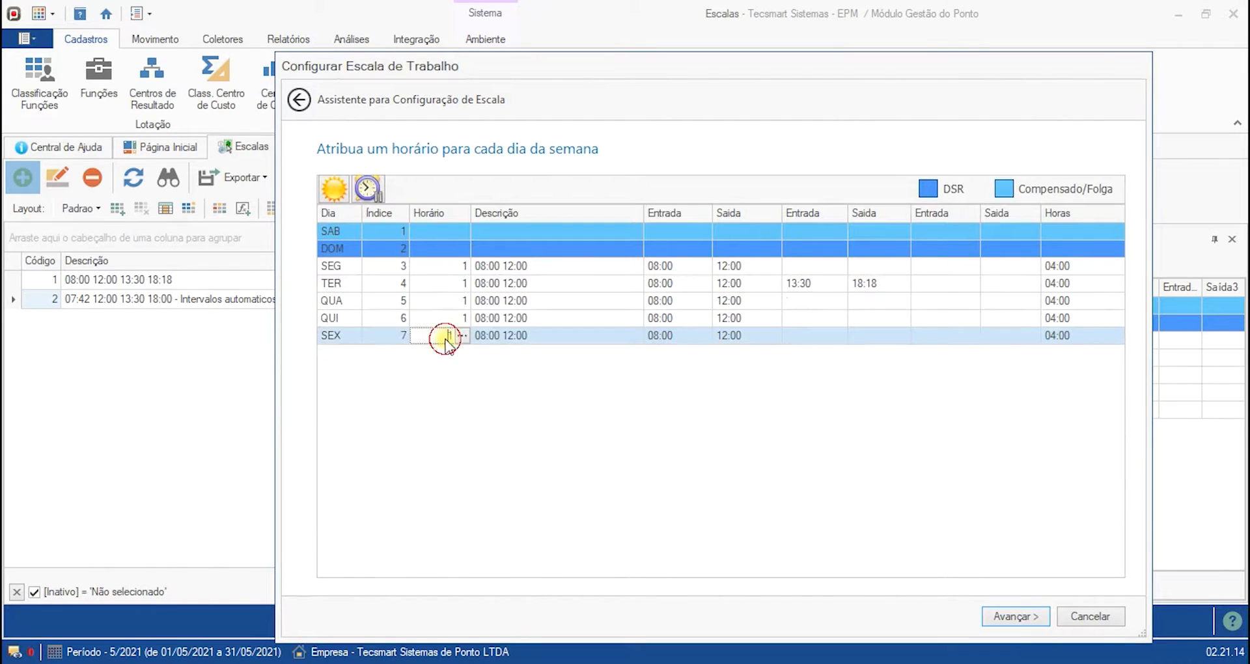
{"action": "left_click", "coordinate": [433, 265]}
{"action": "left_click", "coordinate": [438, 233]}
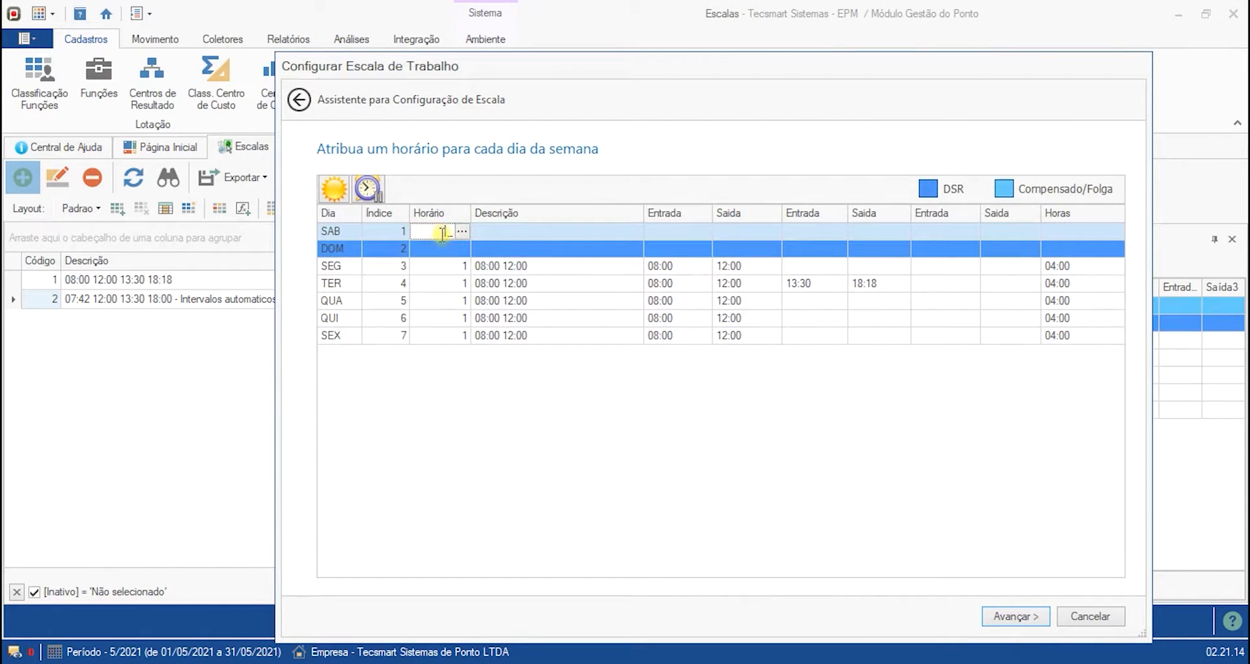
{"action": "left_click", "coordinate": [428, 248]}
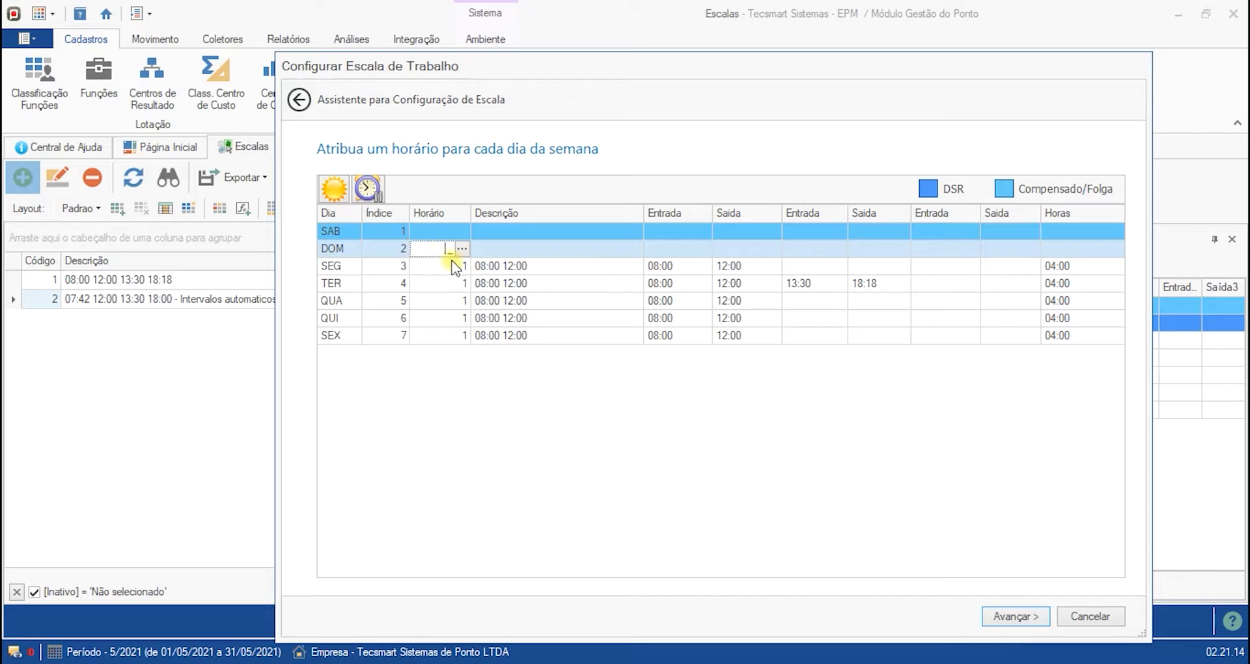
{"action": "left_click", "coordinate": [451, 268]}
{"action": "left_click", "coordinate": [451, 285]}
{"action": "left_click", "coordinate": [449, 317]}
{"action": "left_click", "coordinate": [457, 335]}
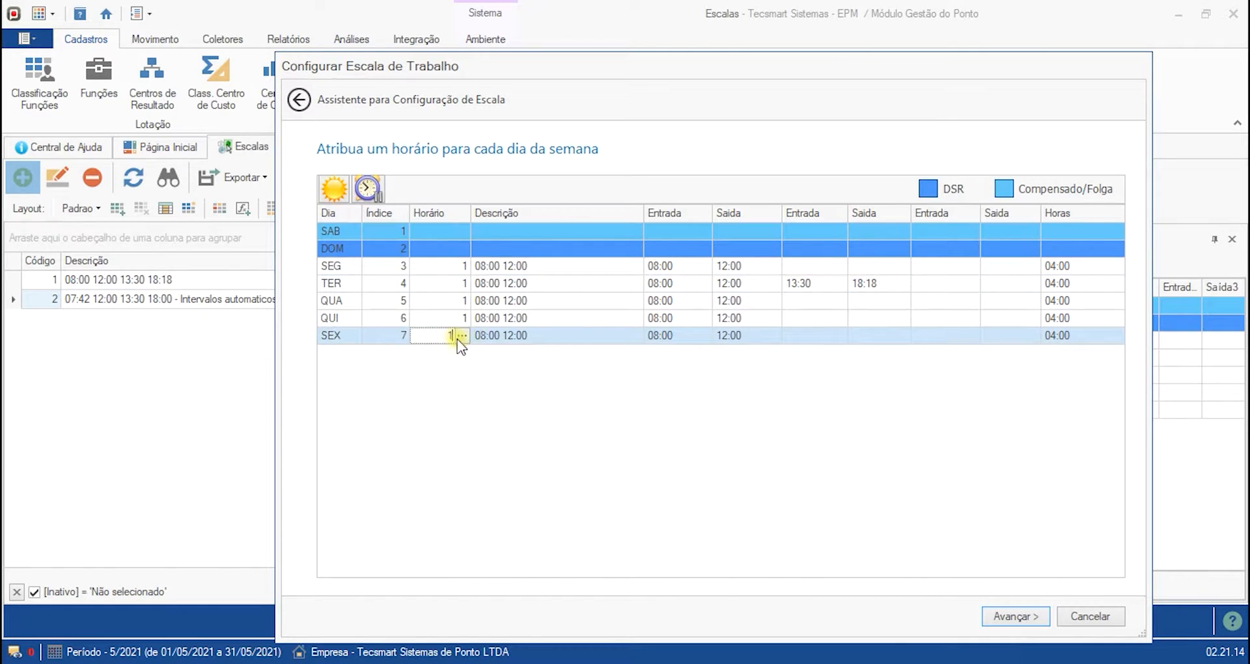
{"action": "left_click", "coordinate": [624, 302]}
{"action": "left_click", "coordinate": [446, 335]}
{"action": "left_click", "coordinate": [1065, 265]}
{"action": "left_click", "coordinate": [1066, 281]}
{"action": "left_click", "coordinate": [1067, 300]}
{"action": "left_click", "coordinate": [1067, 317]}
{"action": "left_click", "coordinate": [755, 285]}
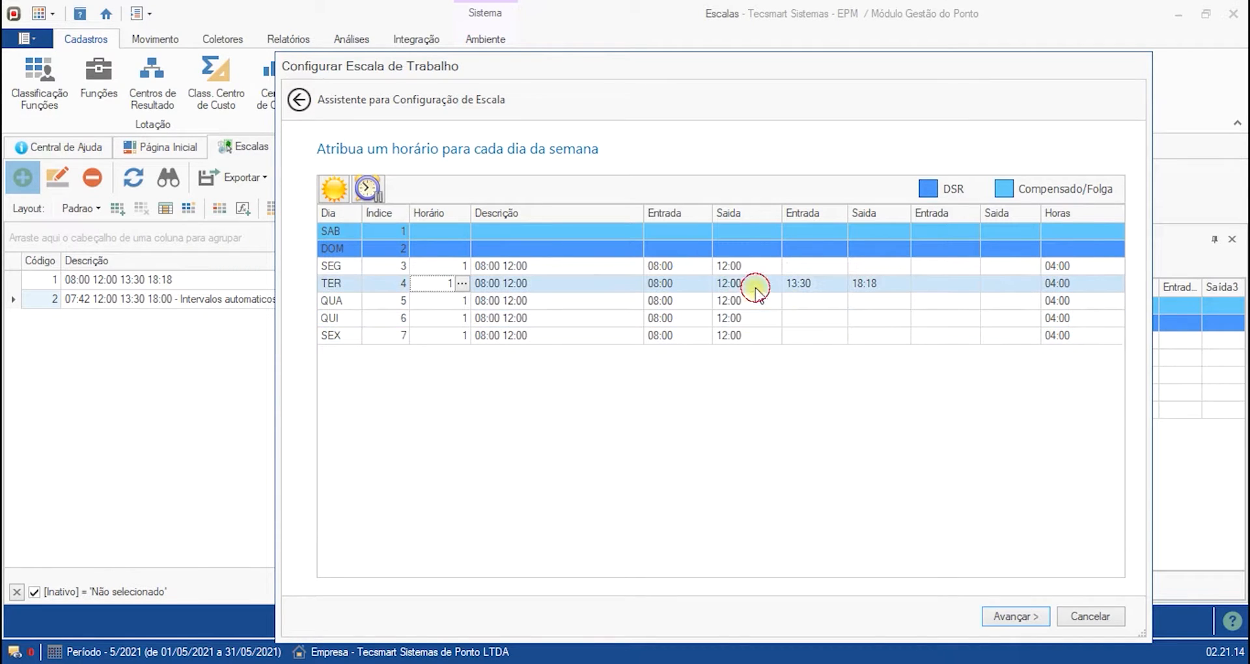
- Reselect timetable 1 (08:00 12:00) for Tuesday again through the lookup to refresh its times
{"action": "left_click", "coordinate": [461, 283]}
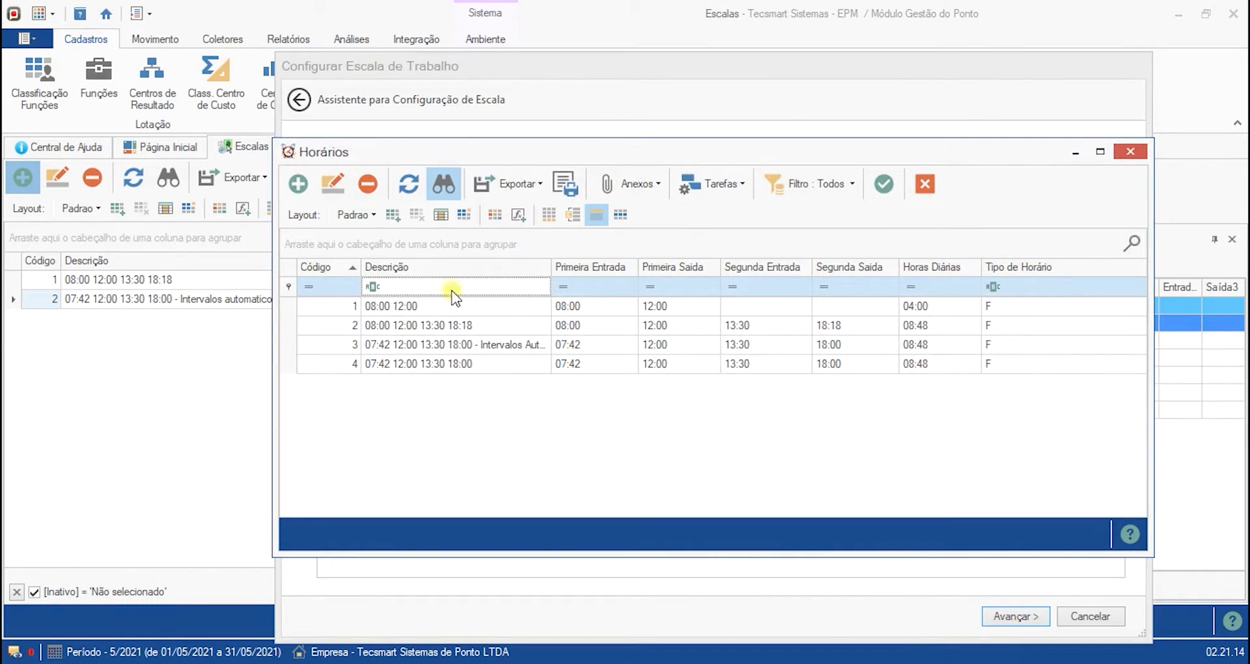
{"action": "double_click", "coordinate": [413, 306]}
{"action": "left_click", "coordinate": [454, 317]}
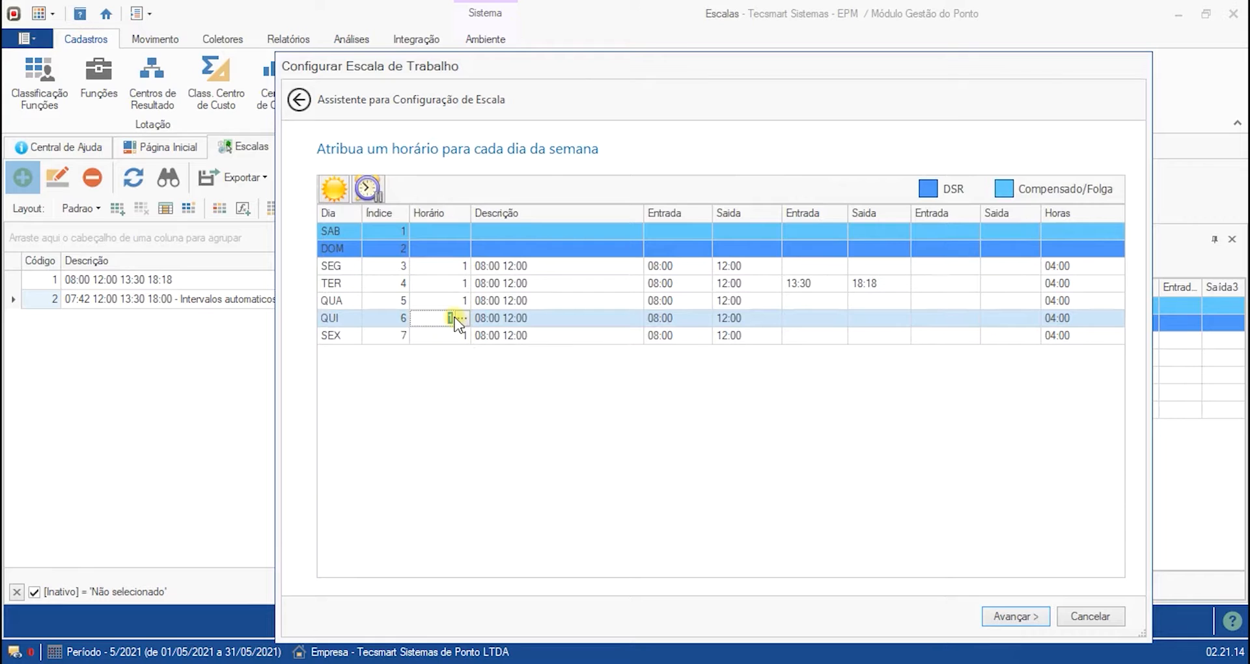
{"action": "left_click", "coordinate": [471, 283]}
{"action": "left_click", "coordinate": [462, 283]}
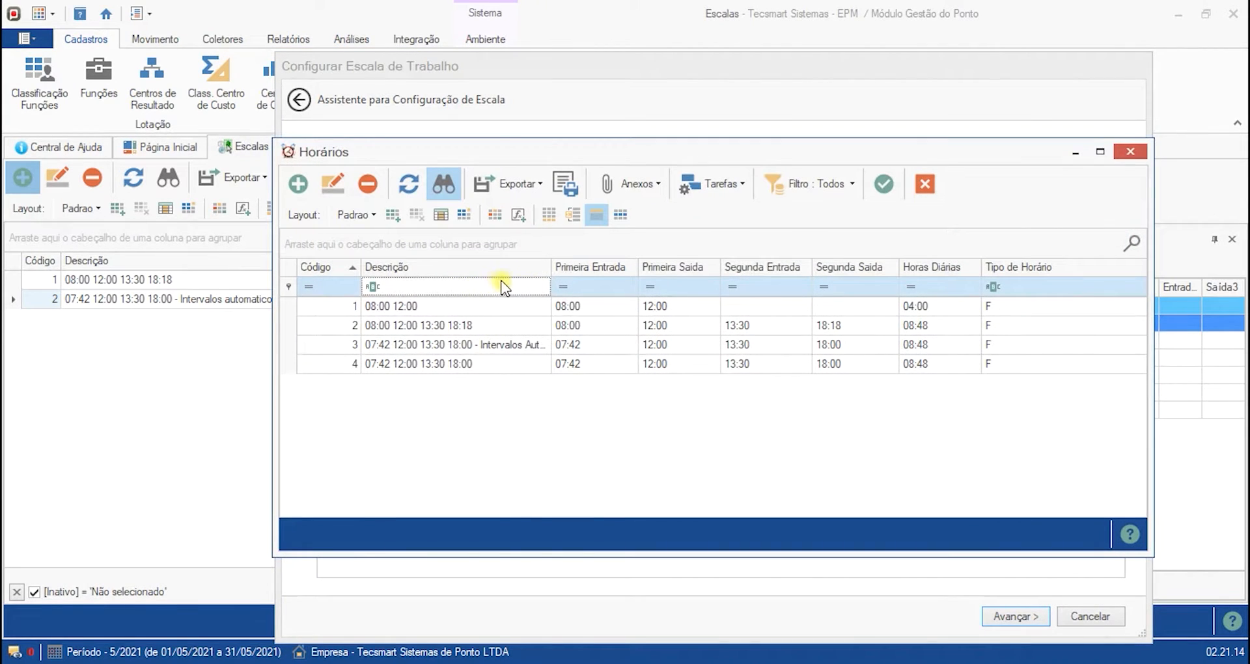
{"action": "left_click", "coordinate": [471, 312]}
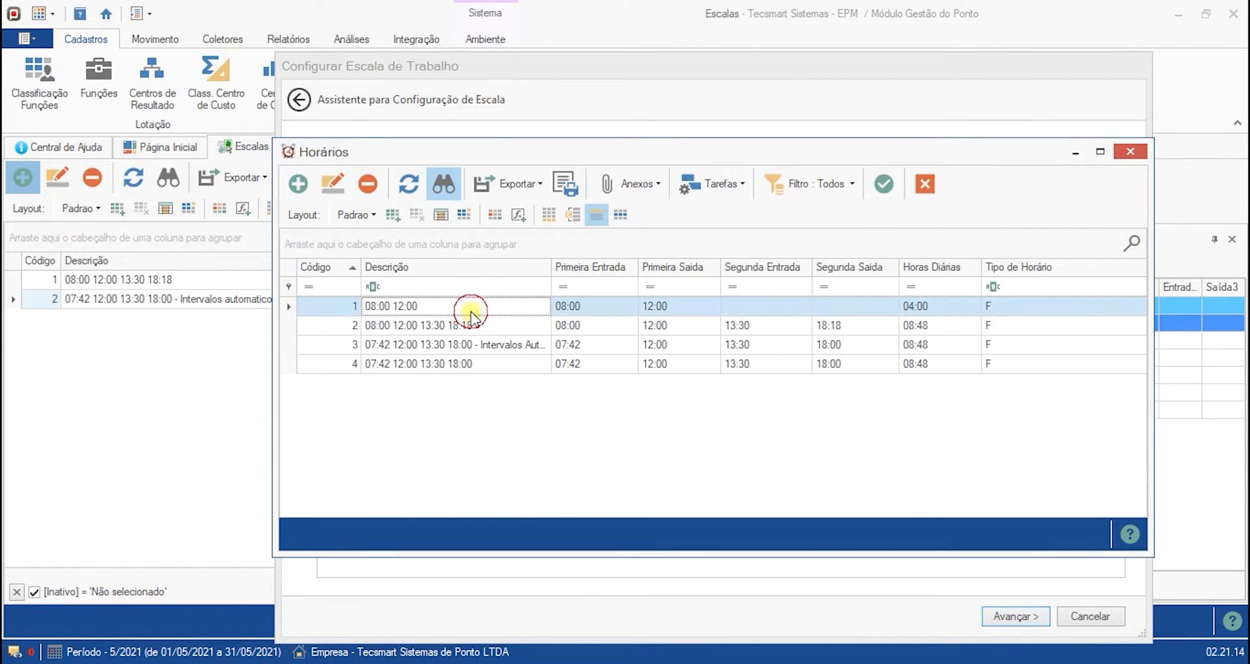
{"action": "double_click", "coordinate": [470, 310]}
{"action": "left_click", "coordinate": [550, 334]}
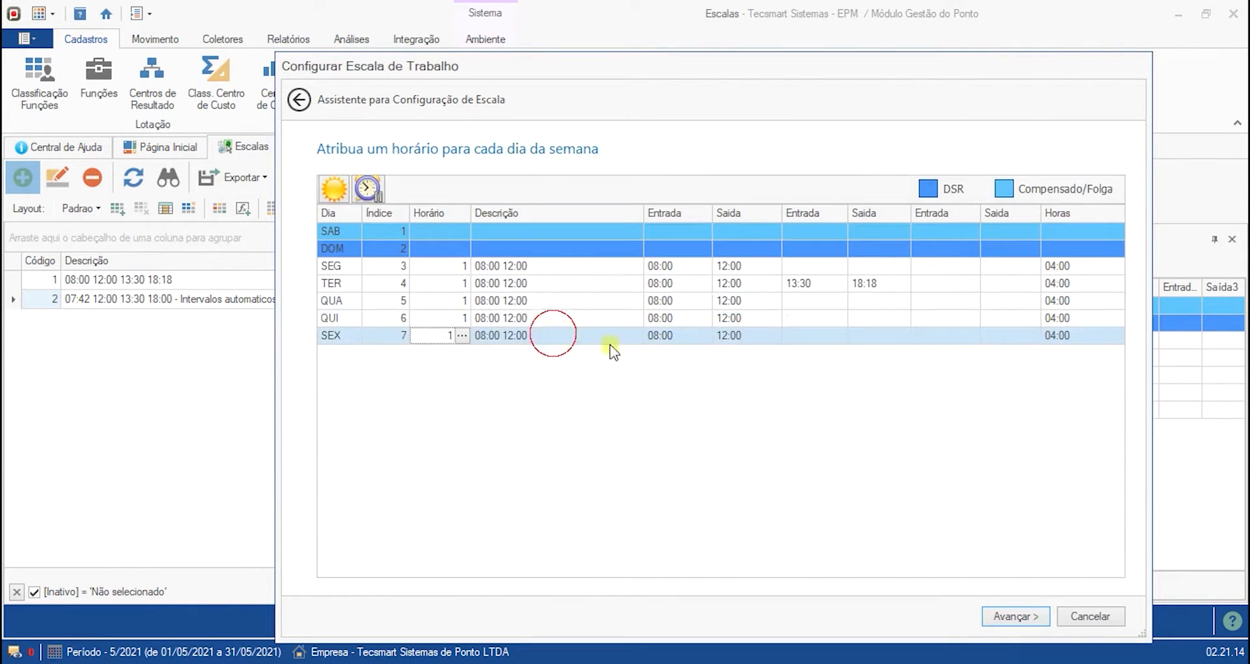
- Advance to the final page, save the new schedule and acknowledge the success notice
{"action": "left_click", "coordinate": [1014, 619]}
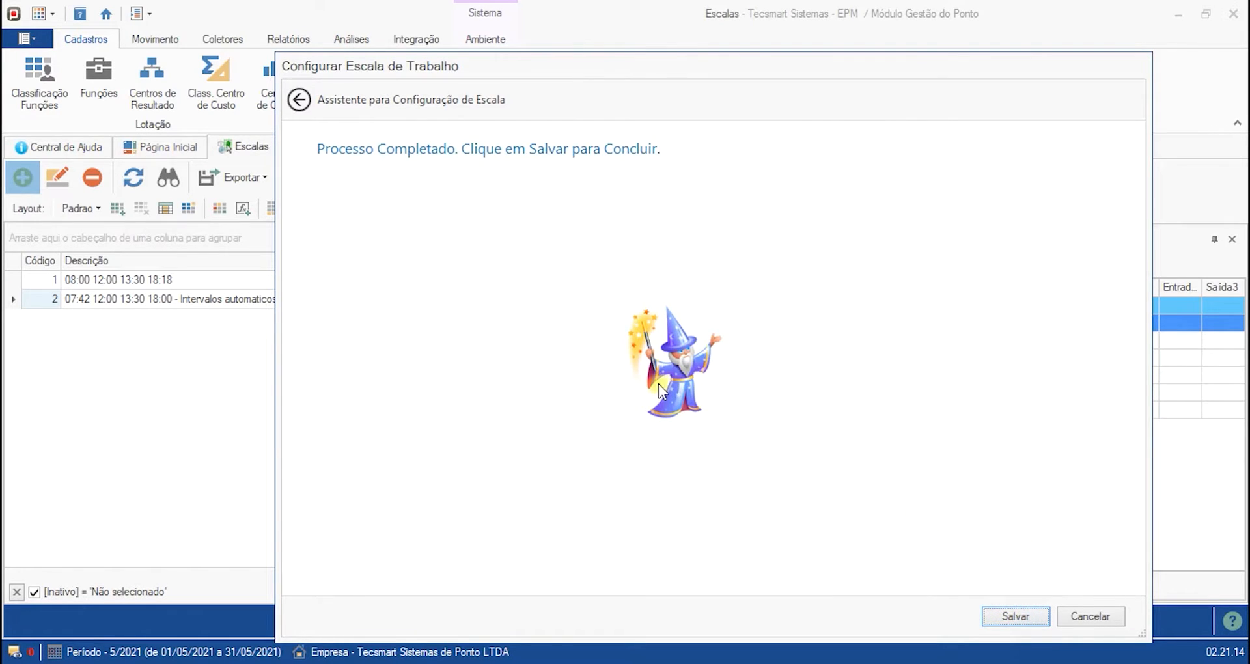
{"action": "left_click", "coordinate": [1002, 616]}
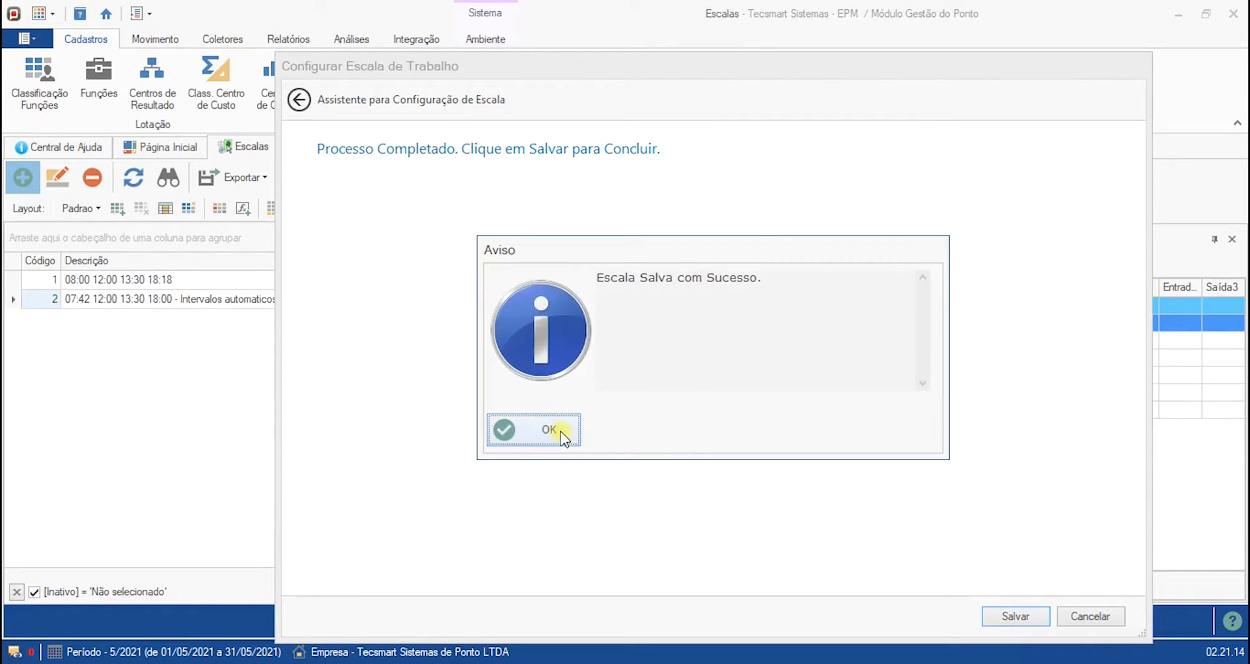
{"action": "left_click", "coordinate": [561, 436]}
- Compare the weekly timetables of the saved schedules in the Horários panel
{"action": "left_click", "coordinate": [224, 318]}
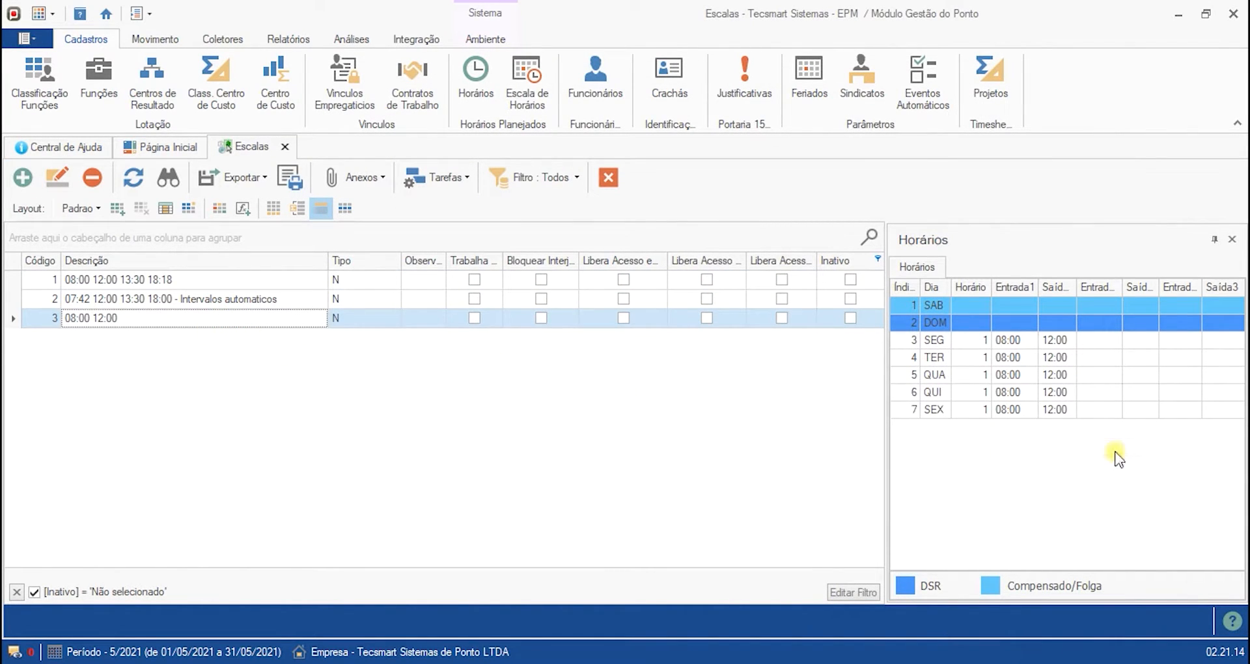
{"action": "left_click", "coordinate": [1009, 338]}
{"action": "left_click", "coordinate": [1015, 376]}
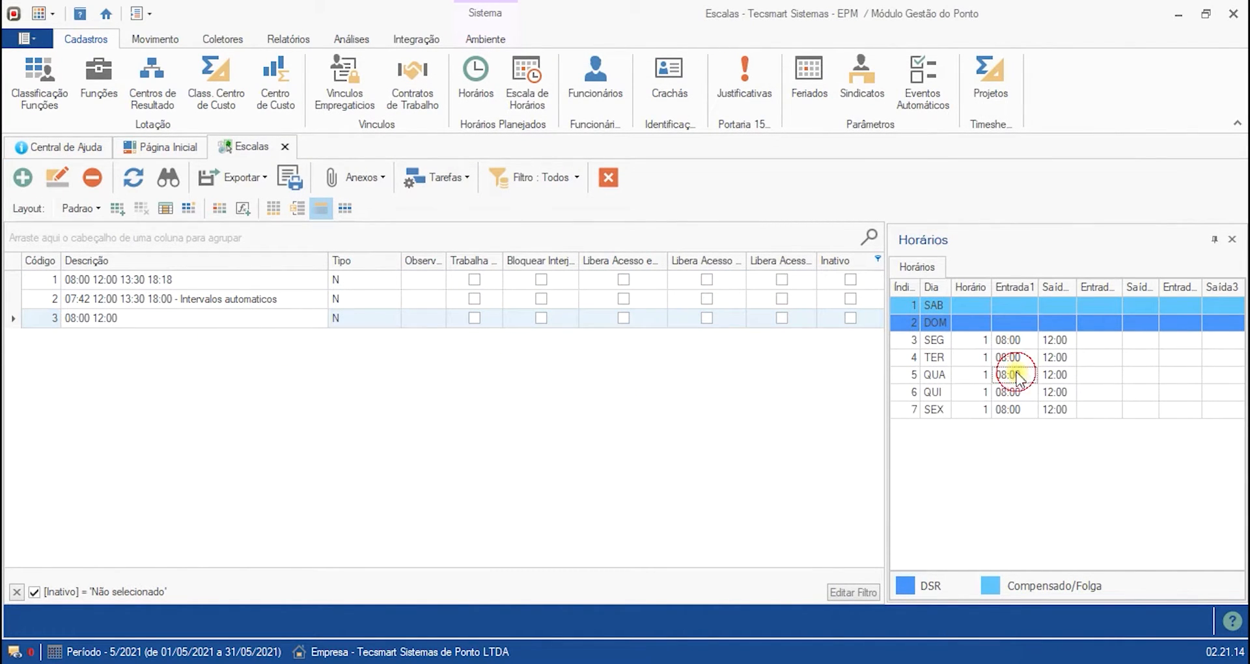
{"action": "left_click", "coordinate": [202, 299]}
{"action": "left_click", "coordinate": [196, 281]}
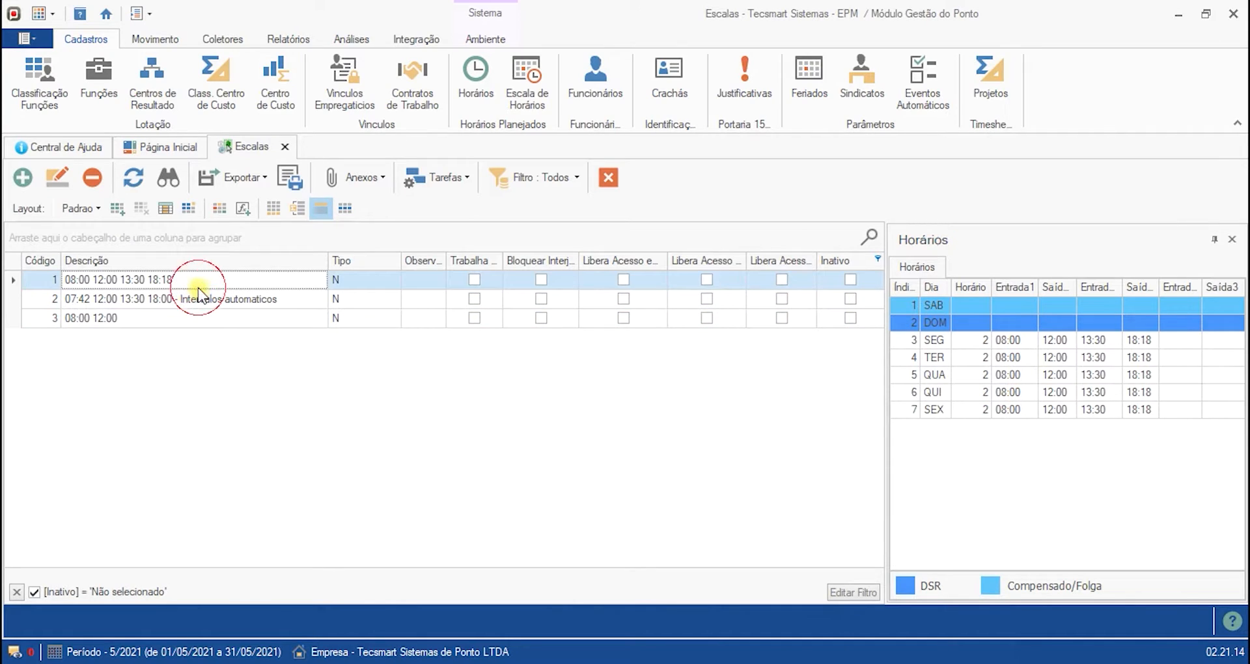
{"action": "left_click", "coordinate": [178, 317]}
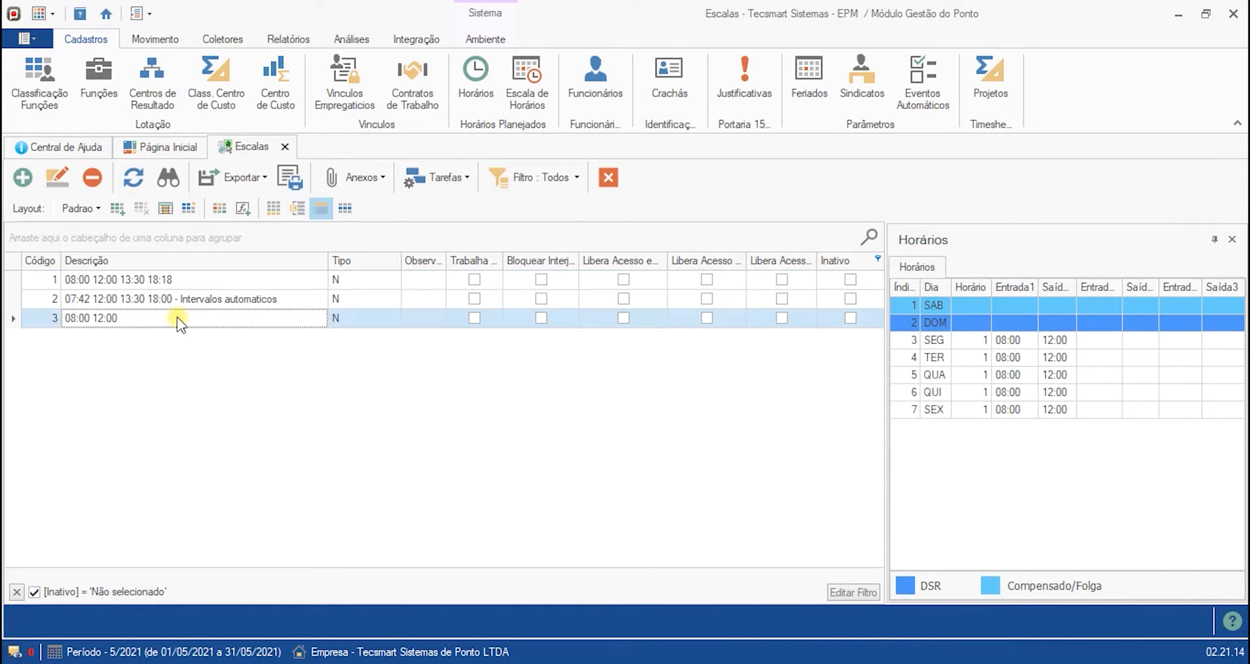
{"action": "left_click", "coordinate": [1007, 340]}
{"action": "left_click", "coordinate": [959, 343]}
{"action": "left_click", "coordinate": [970, 363]}
{"action": "left_click", "coordinate": [971, 343]}
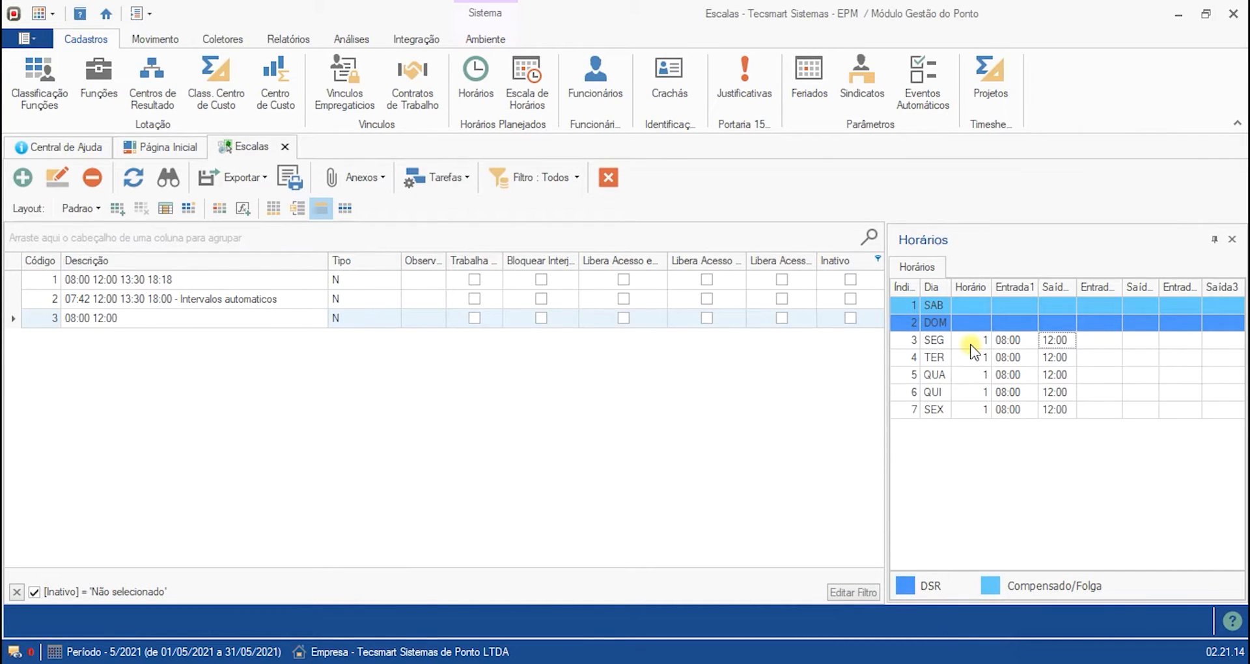
{"action": "key", "text": "Left"}
{"action": "key", "text": "Down"}
{"action": "key", "text": "Down"}
{"action": "key", "text": "Down"}
{"action": "key", "text": "Down"}
{"action": "left_click", "coordinate": [195, 299]}
{"action": "left_click", "coordinate": [191, 320]}
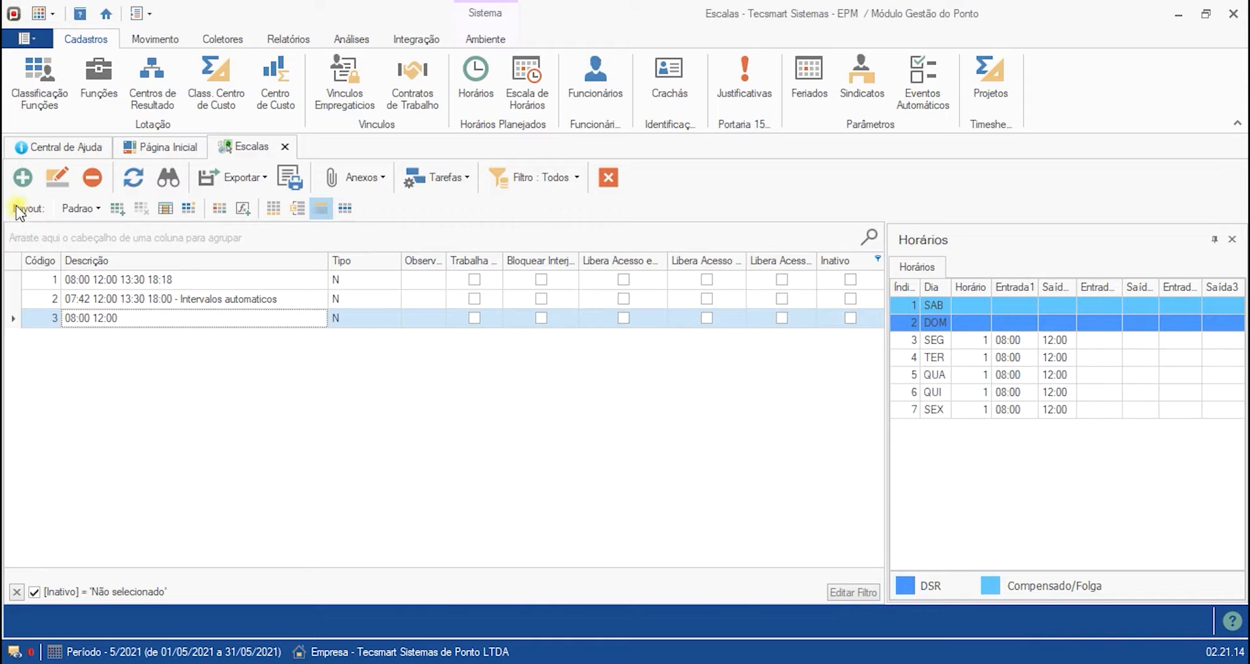
- Start configuring another work schedule and advance to the schedule type page
{"action": "left_click", "coordinate": [23, 177]}
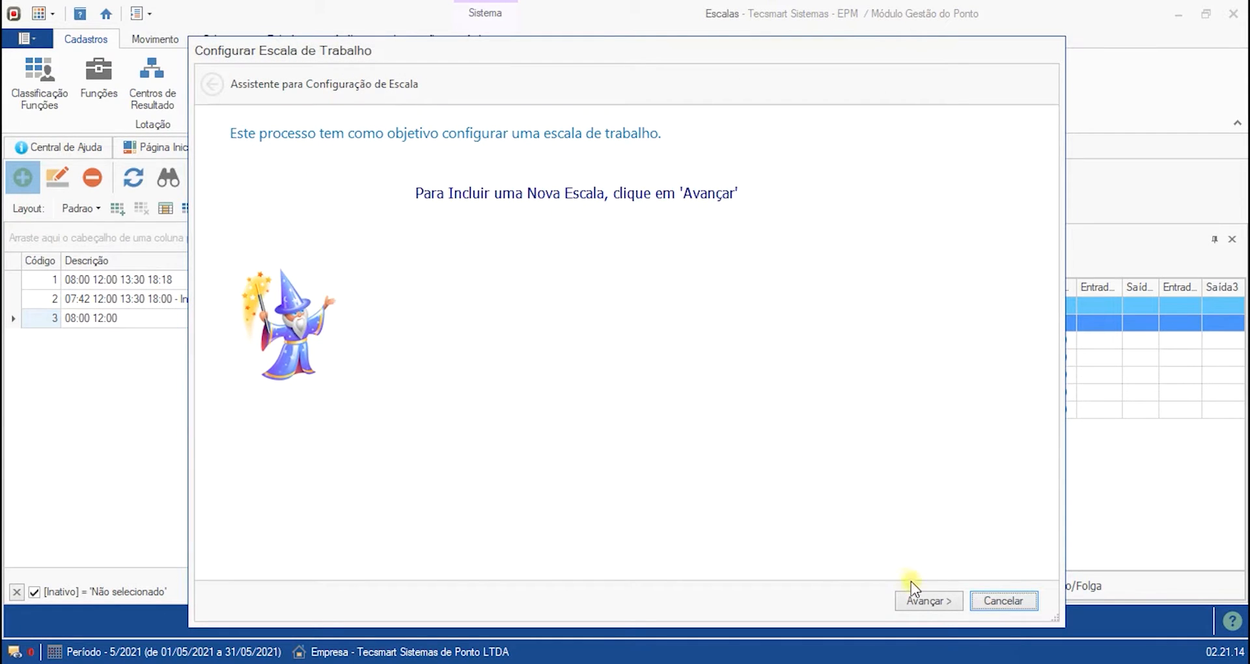
{"action": "left_click", "coordinate": [928, 596]}
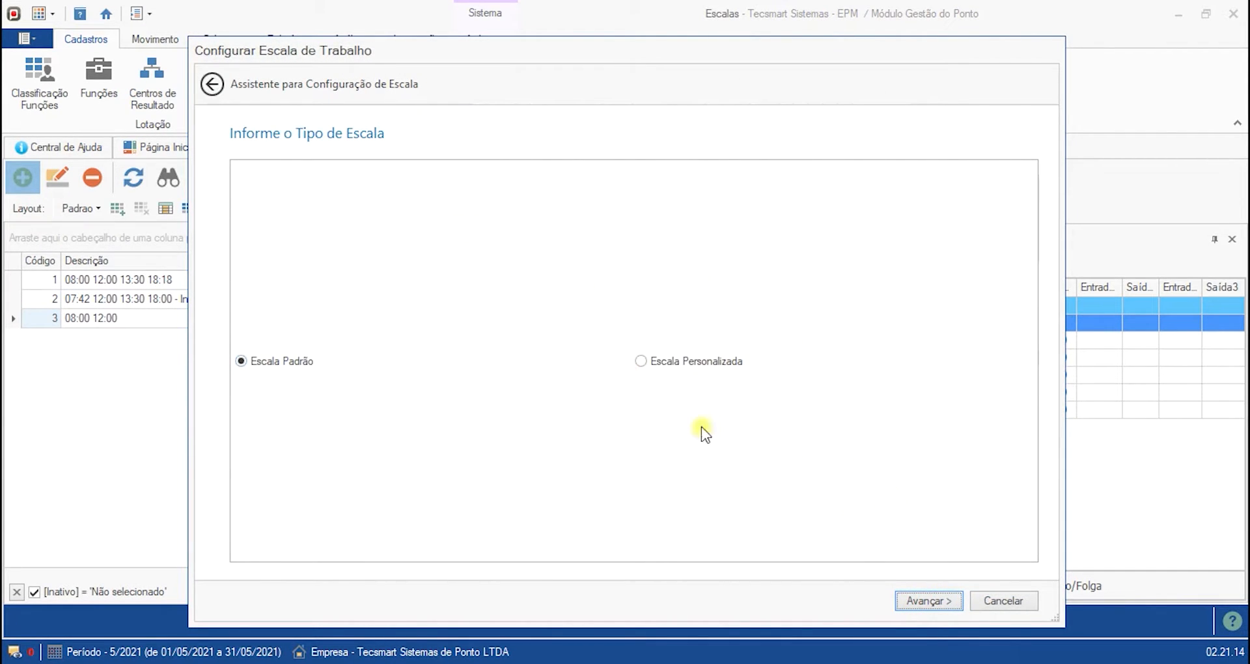
- Choose a standard schedule, describe it as "14:00 18:00" and advance to the weekday timetable page
{"action": "left_click", "coordinate": [914, 597]}
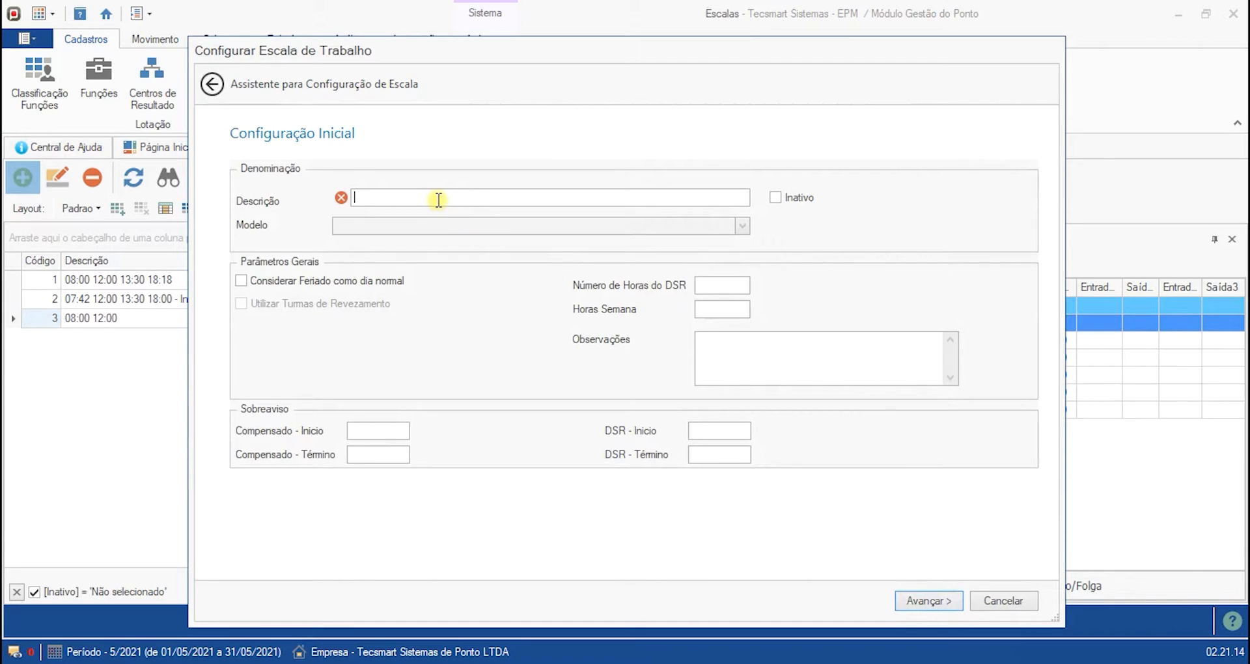
{"action": "type", "text": "Co"}
{"action": "key", "text": "BackSpace"}
{"action": "key", "text": "BackSpace"}
{"action": "key", "text": "BackSpace"}
{"action": "key", "text": "BackSpace"}
{"action": "key", "text": "BackSpace"}
{"action": "key", "text": "BackSpace"}
{"action": "key", "text": "BackSpace"}
{"action": "type", "text": "14:00 18:00"}
{"action": "left_click_drag", "start_coordinate": [463, 196], "coordinate": [349, 184]}
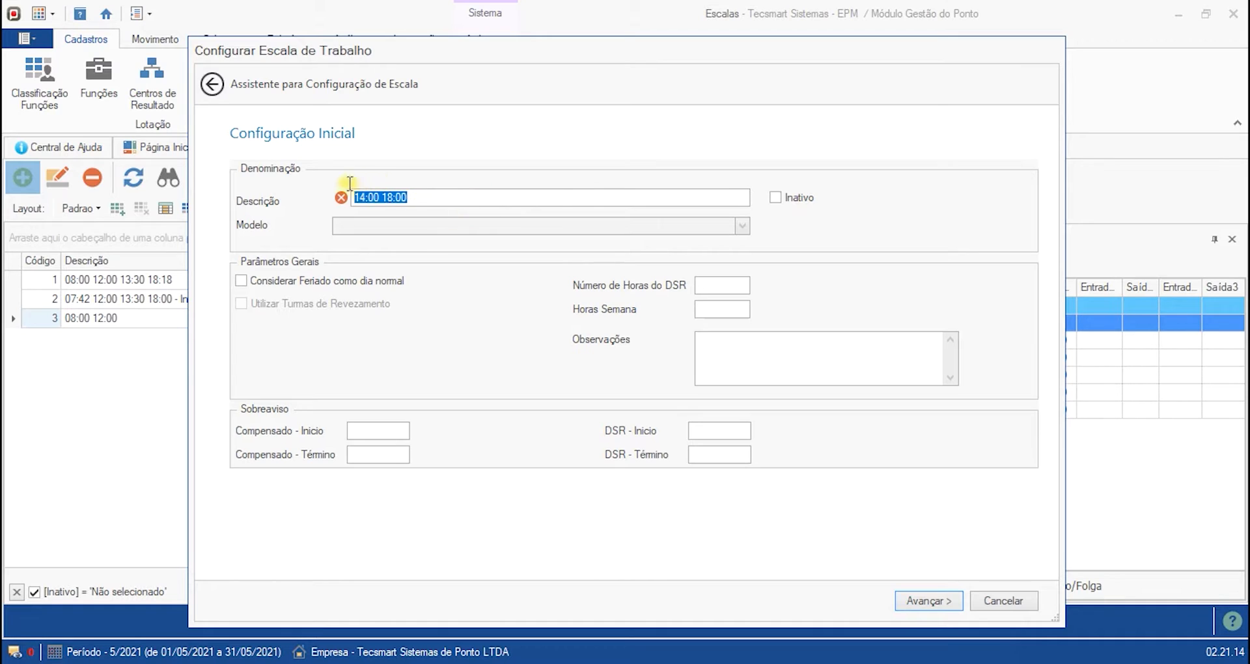
{"action": "left_click", "coordinate": [412, 225]}
{"action": "left_click", "coordinate": [924, 601]}
- Assign timetable 1 (08:00 12:00) to Saturday through the lookup
{"action": "left_click", "coordinate": [338, 218]}
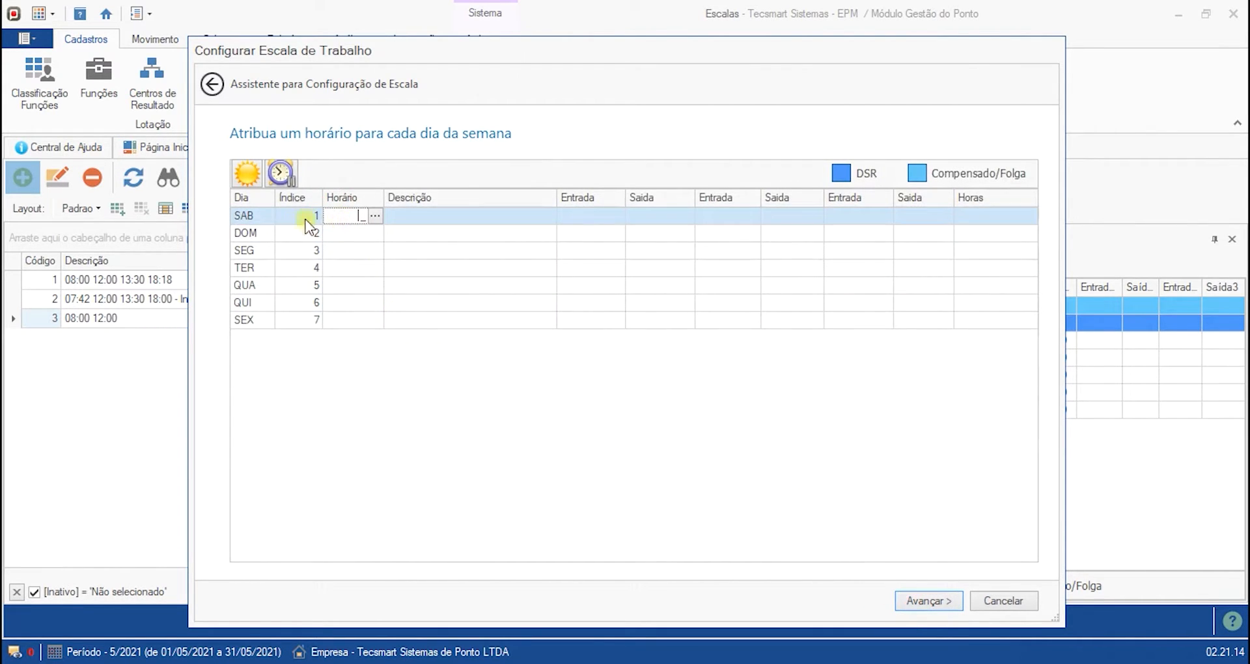
{"action": "left_click", "coordinate": [377, 218]}
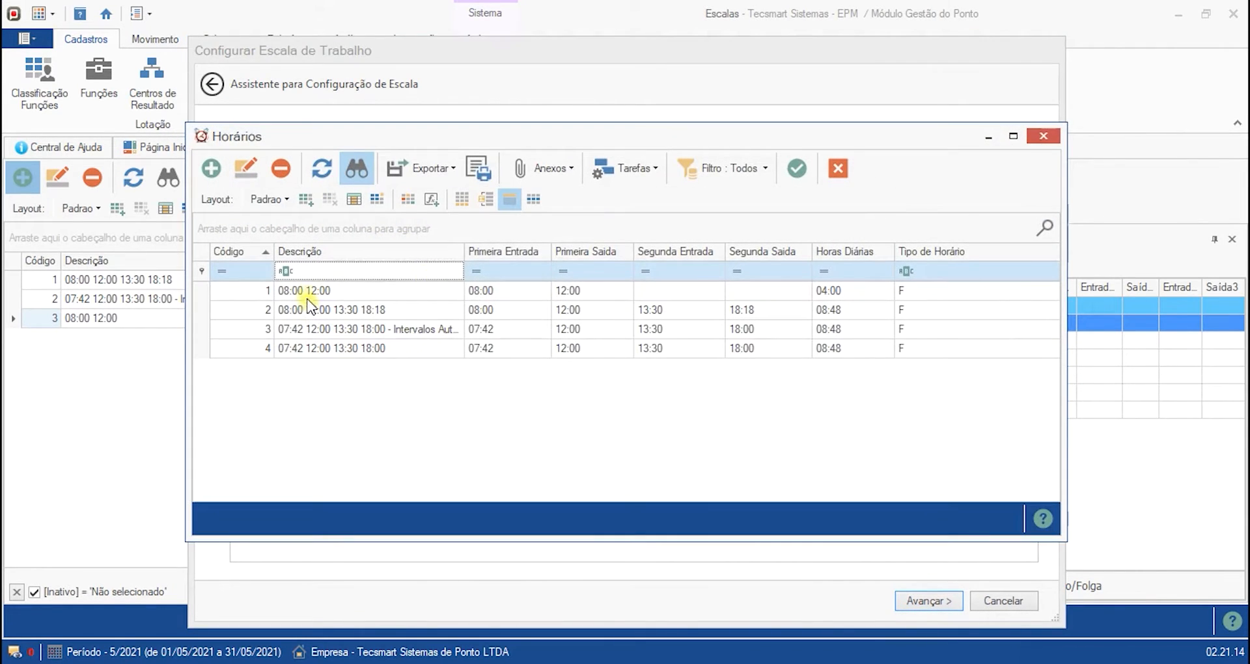
{"action": "double_click", "coordinate": [307, 291]}
- Mark Sunday as the DSR day
{"action": "left_click", "coordinate": [349, 237]}
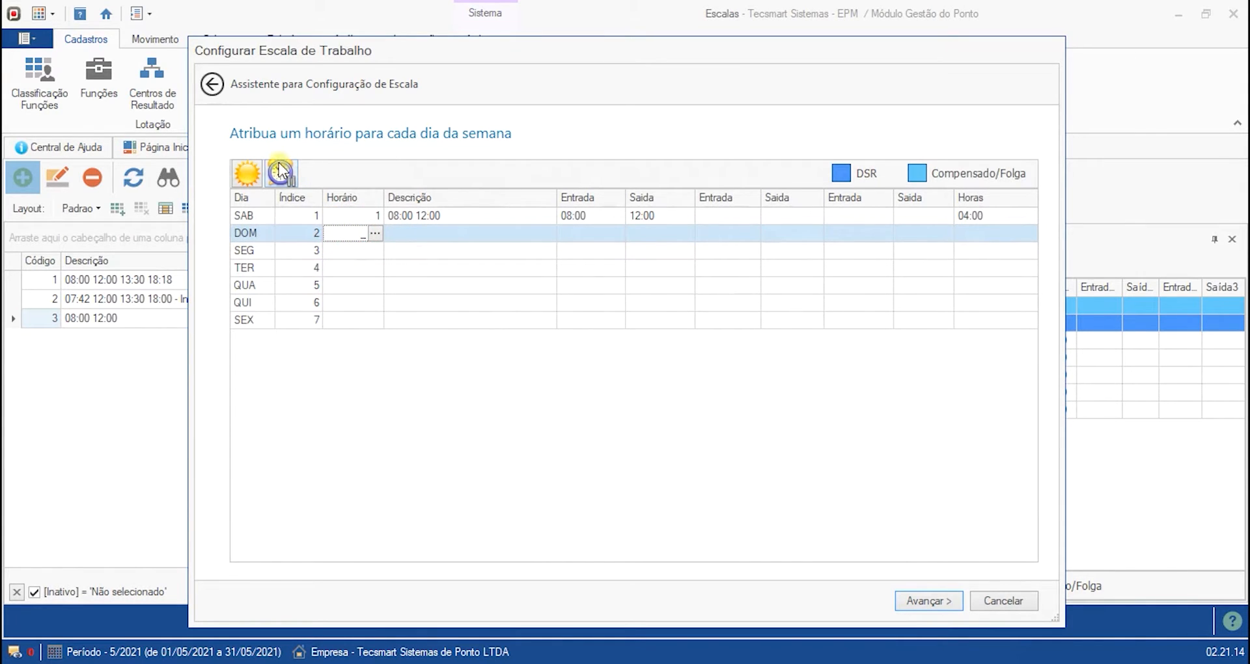
{"action": "left_click", "coordinate": [247, 173]}
{"action": "left_click", "coordinate": [359, 232]}
{"action": "left_click", "coordinate": [346, 249]}
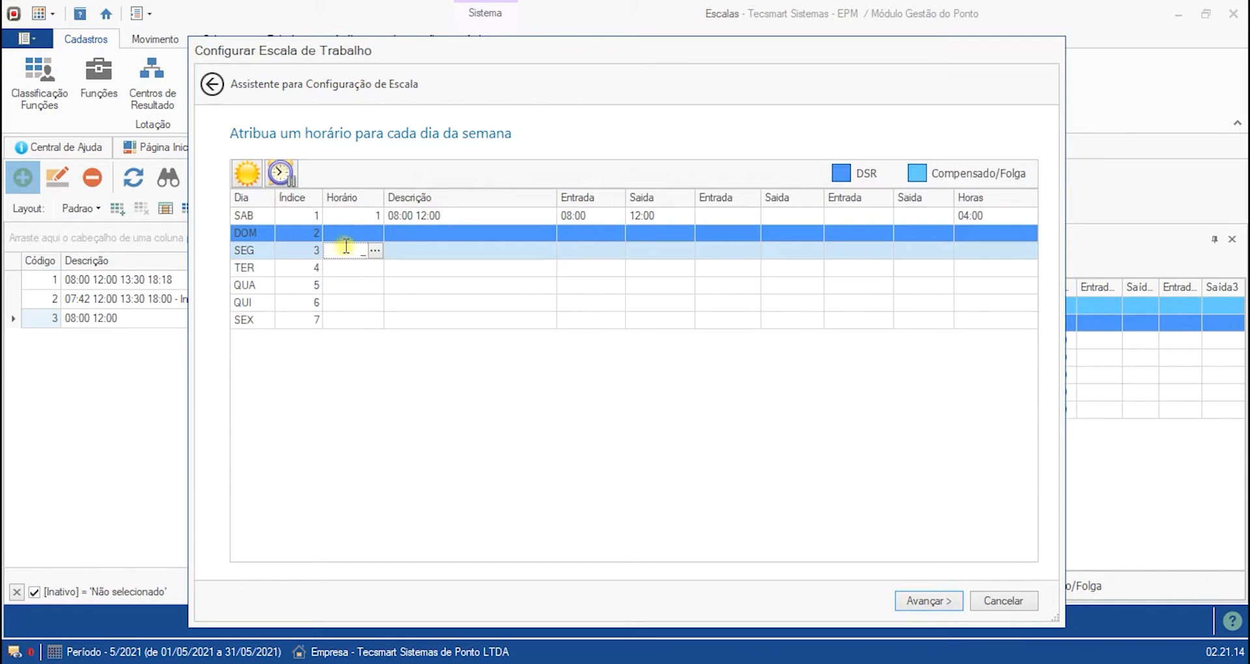
- Clear Saturday's timetable and mark Saturday as a compensated day off
{"action": "left_click", "coordinate": [357, 217]}
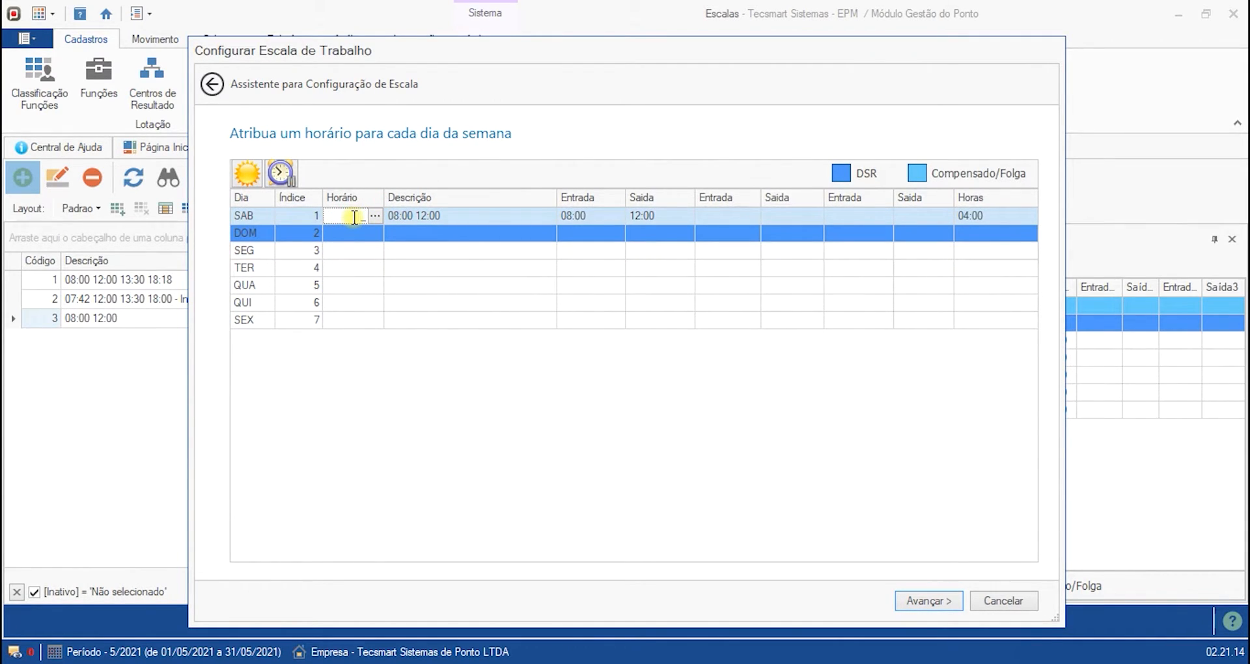
{"action": "left_click", "coordinate": [362, 248]}
{"action": "left_click", "coordinate": [341, 218]}
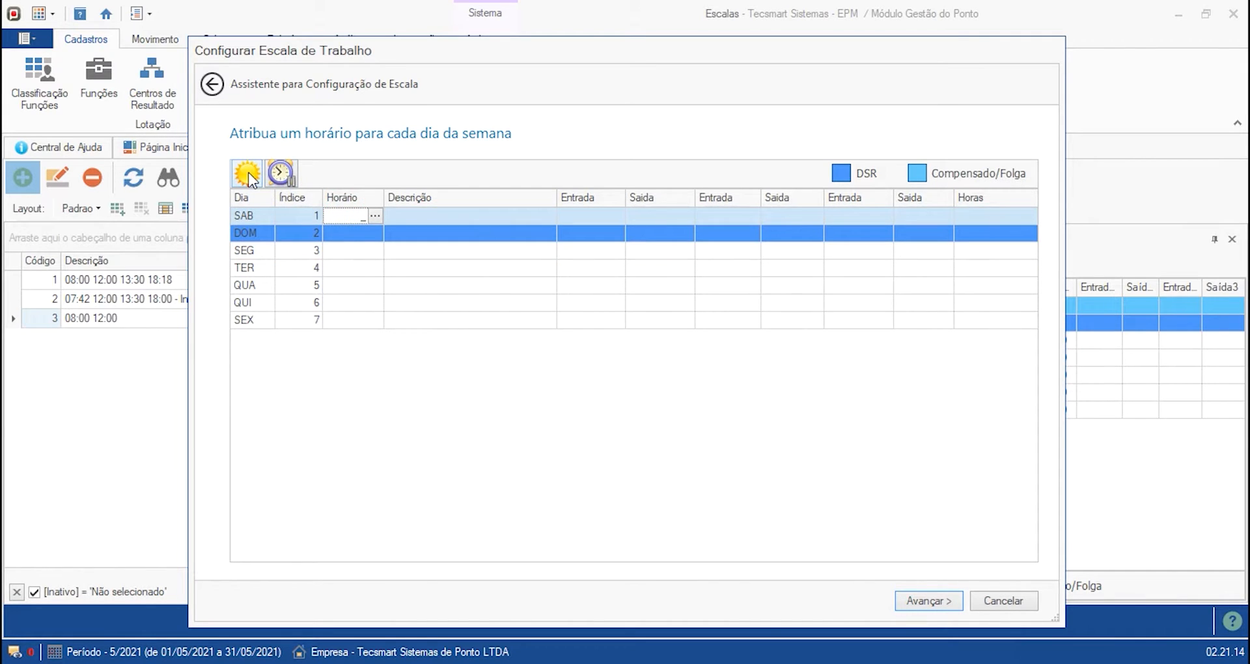
{"action": "left_click", "coordinate": [281, 174]}
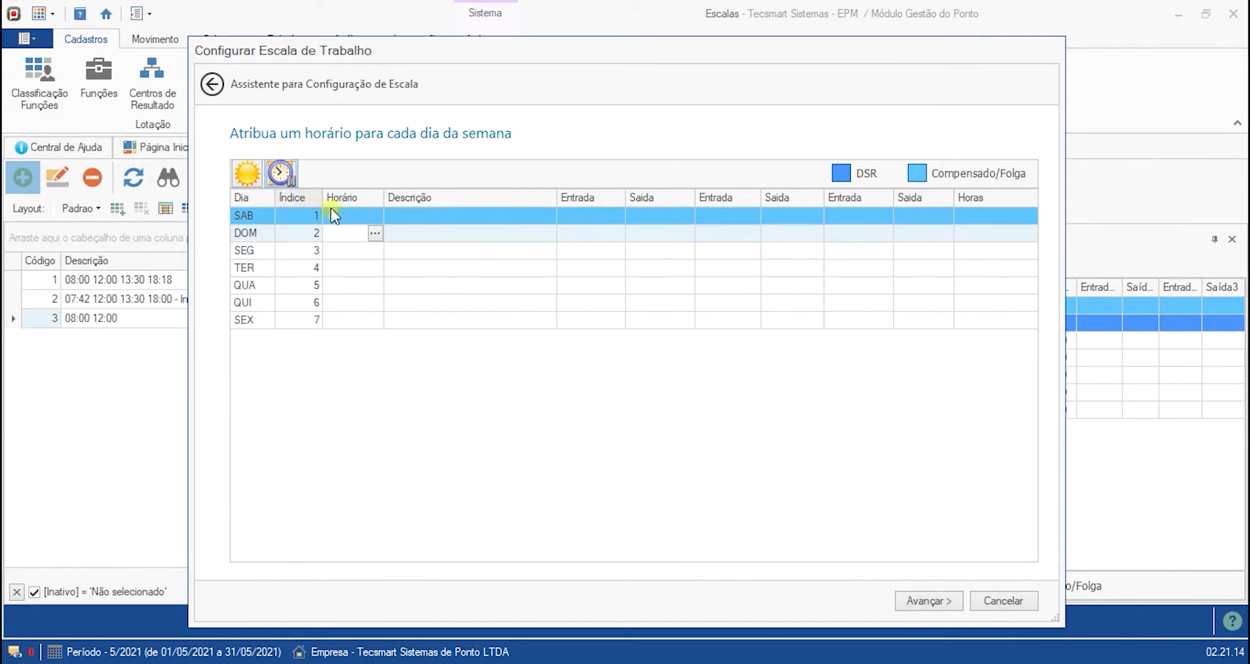
- Try assigning timetable 1 to Monday, then clear Monday's timetable again
{"action": "left_click", "coordinate": [349, 249]}
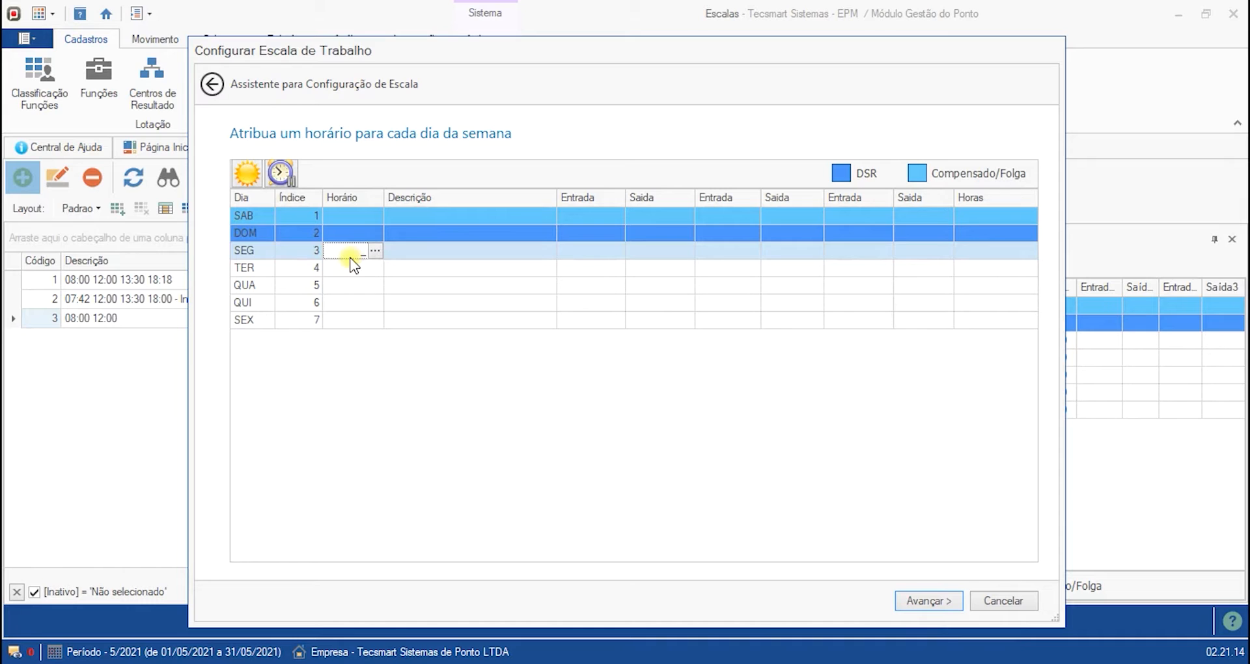
{"action": "key", "text": "Return"}
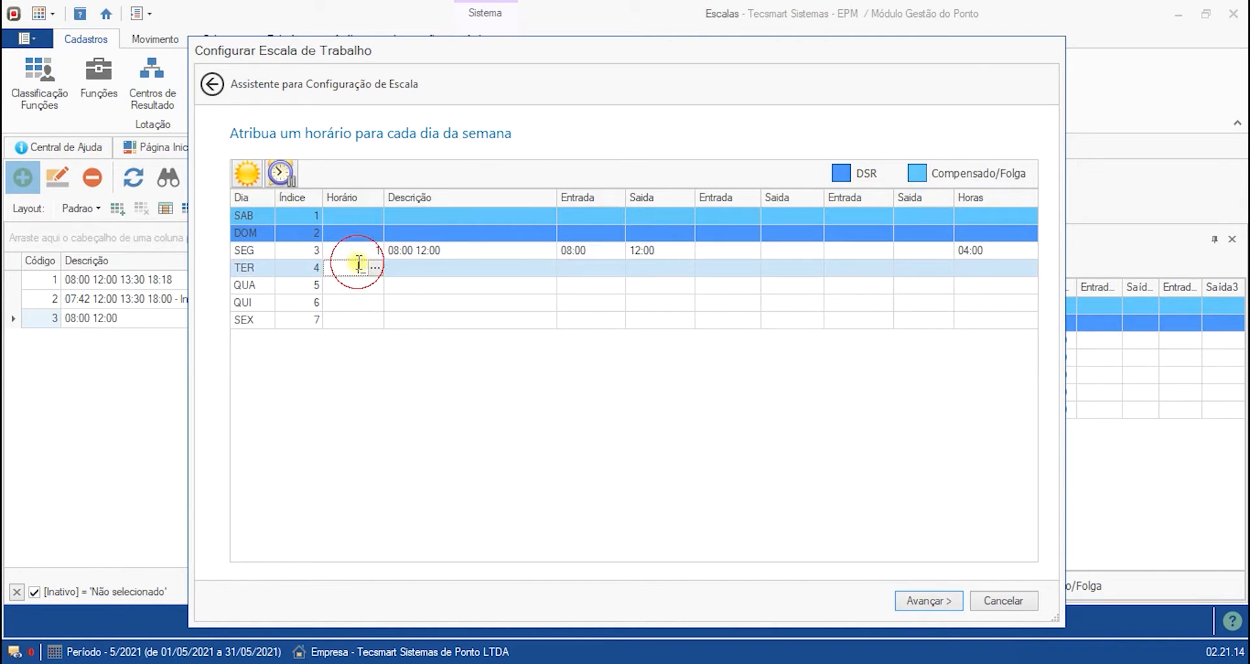
{"action": "left_click", "coordinate": [365, 250]}
{"action": "left_click", "coordinate": [375, 250]}
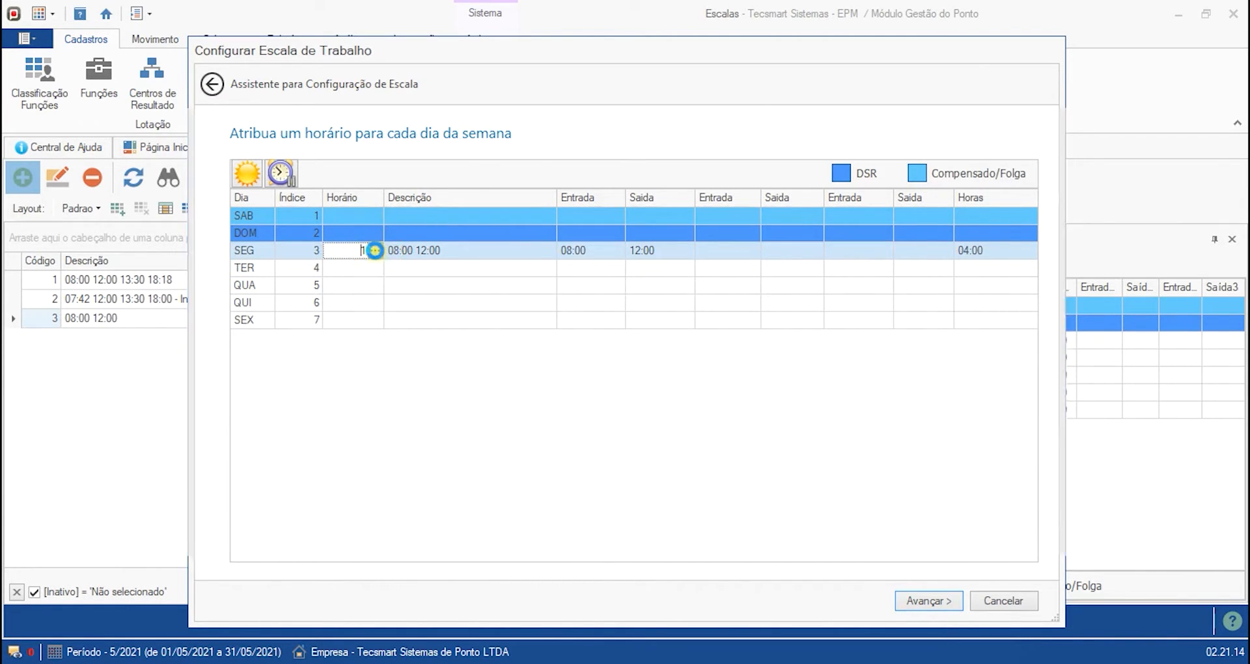
{"action": "left_click", "coordinate": [376, 347]}
{"action": "left_click", "coordinate": [837, 169]}
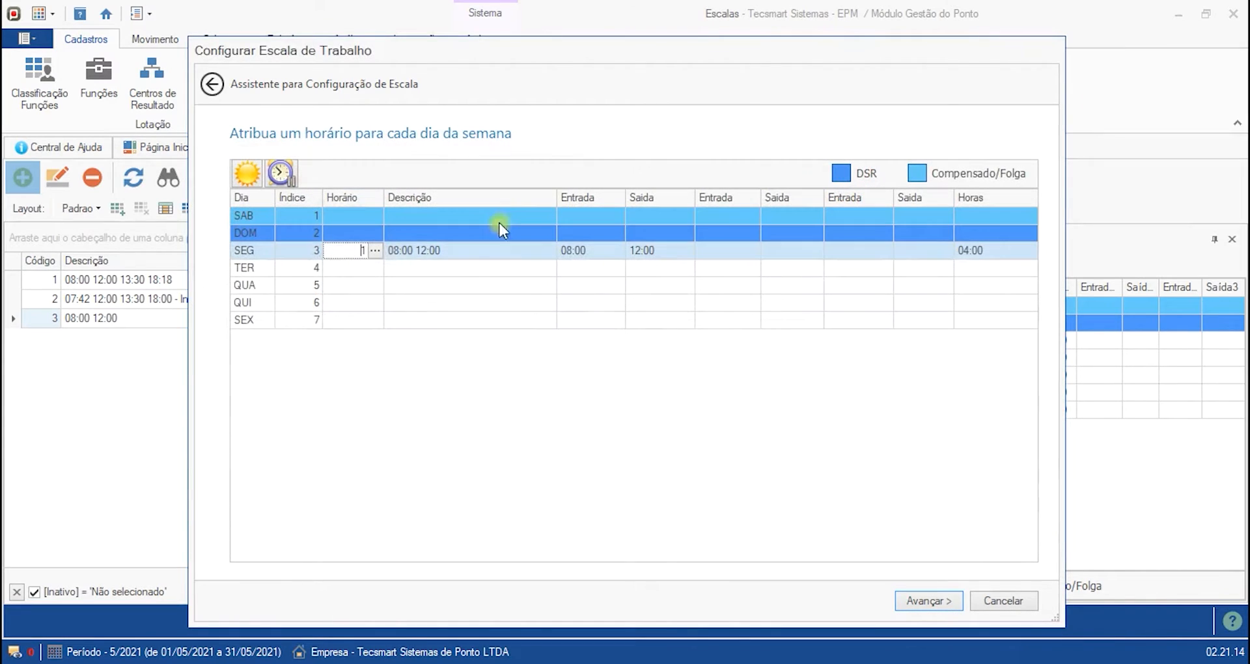
{"action": "left_click_drag", "start_coordinate": [366, 252], "coordinate": [349, 250]}
{"action": "left_click", "coordinate": [359, 273]}
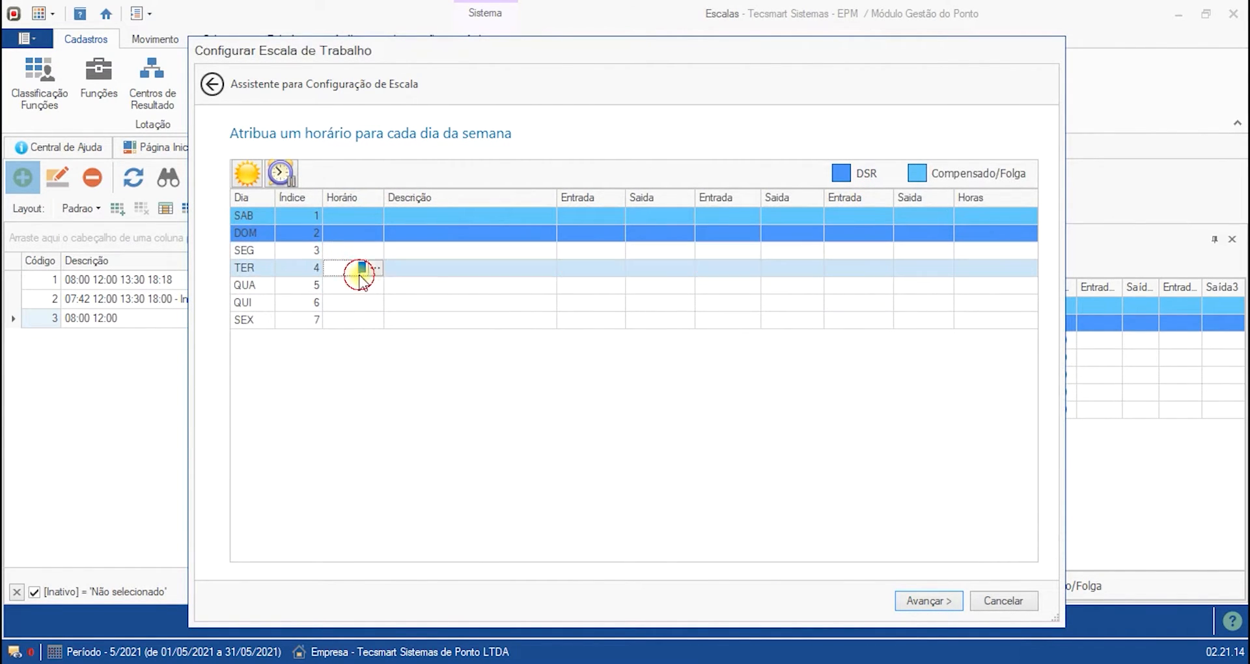
- Open Monday's timetable lookup and browse the existing timetables
{"action": "left_click", "coordinate": [427, 253]}
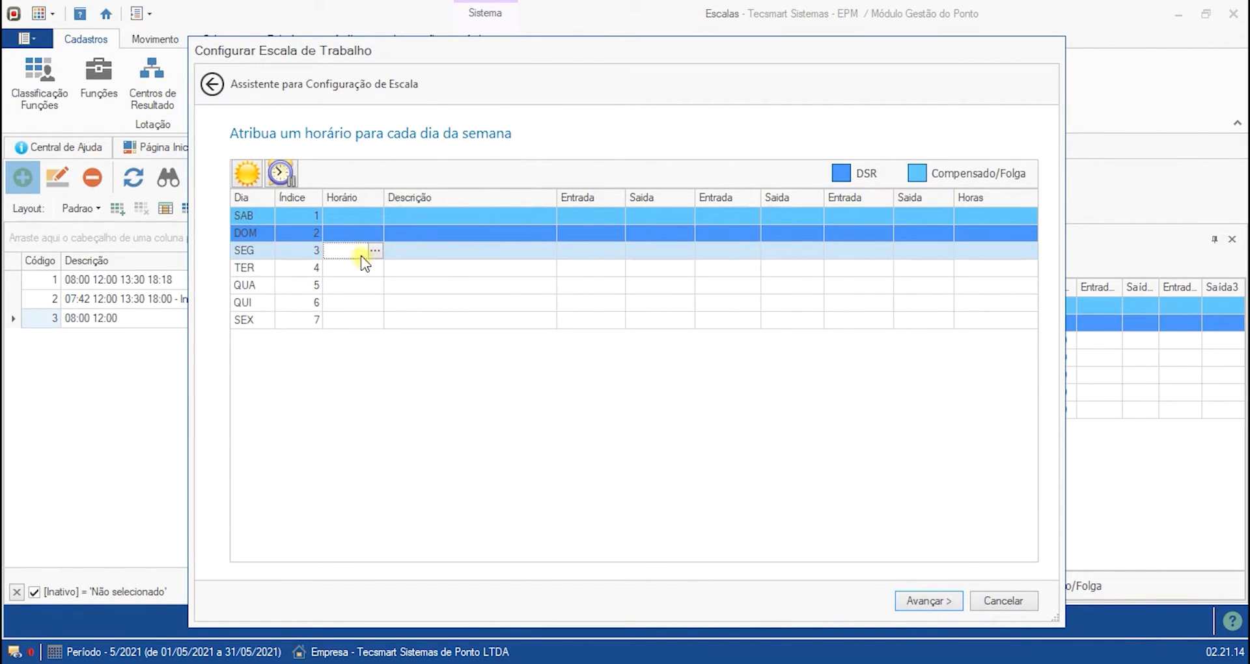
{"action": "left_click", "coordinate": [334, 254]}
{"action": "left_click", "coordinate": [336, 281]}
{"action": "left_click", "coordinate": [342, 254]}
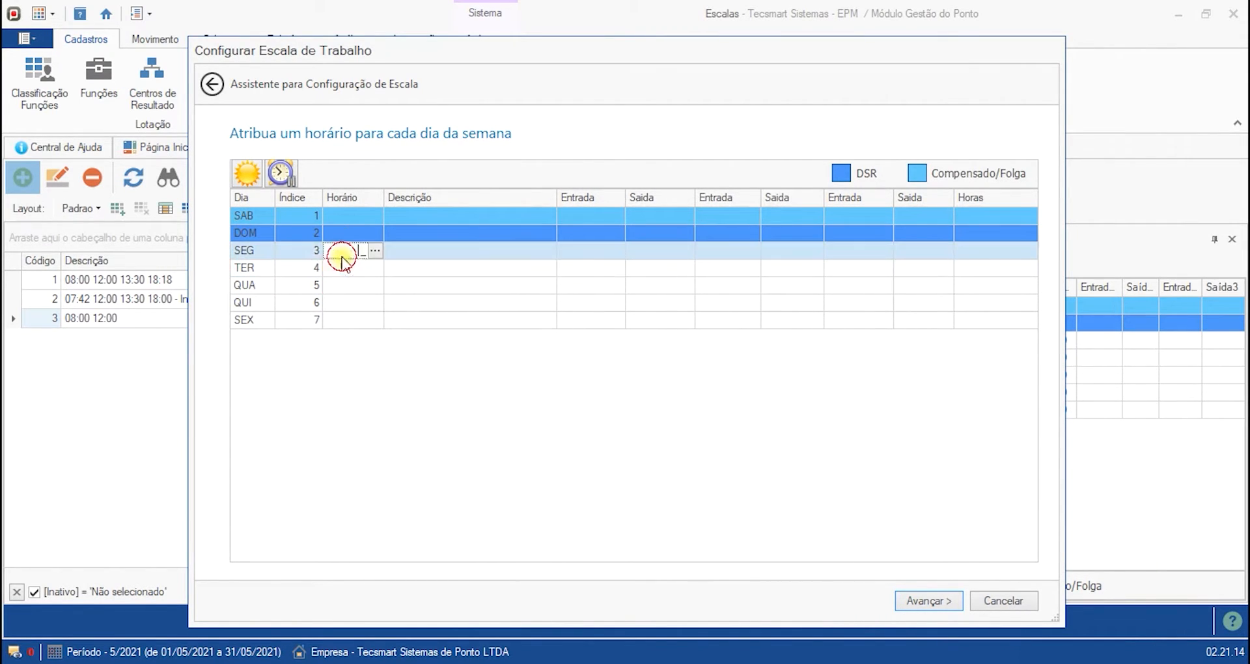
{"action": "left_click", "coordinate": [376, 253]}
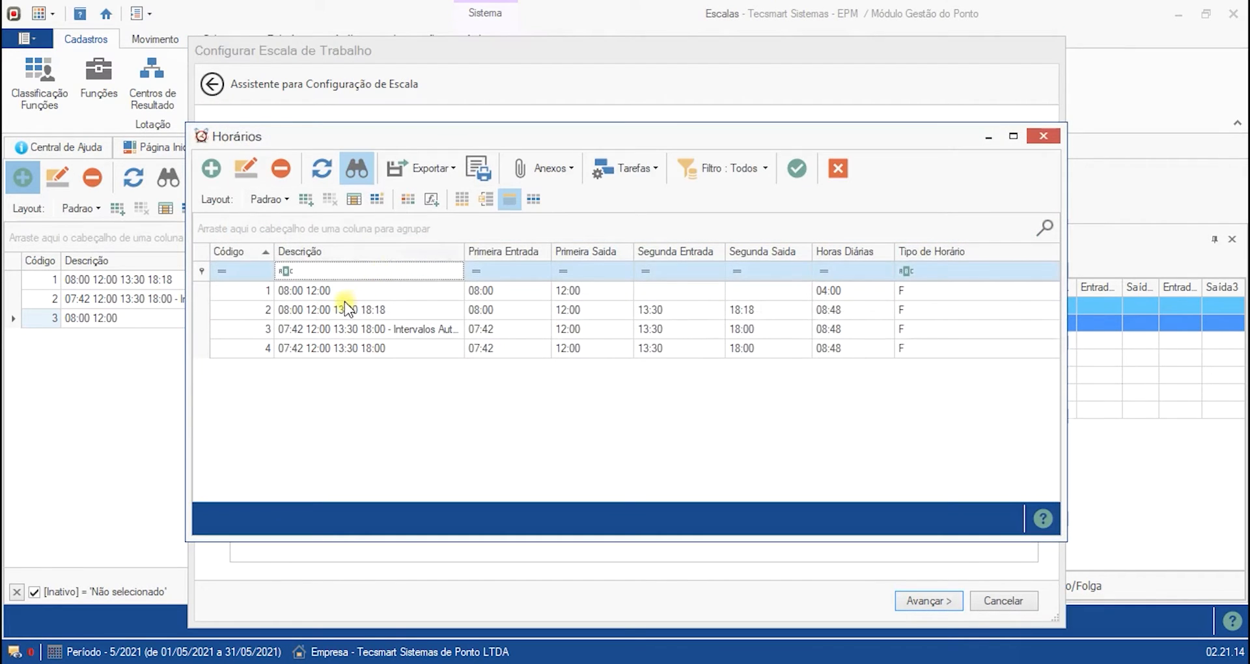
{"action": "left_click", "coordinate": [345, 308]}
{"action": "key", "text": "Down"}
{"action": "key", "text": "Down"}
{"action": "key", "text": "Up"}
{"action": "key", "text": "Up"}
{"action": "key", "text": "Up"}
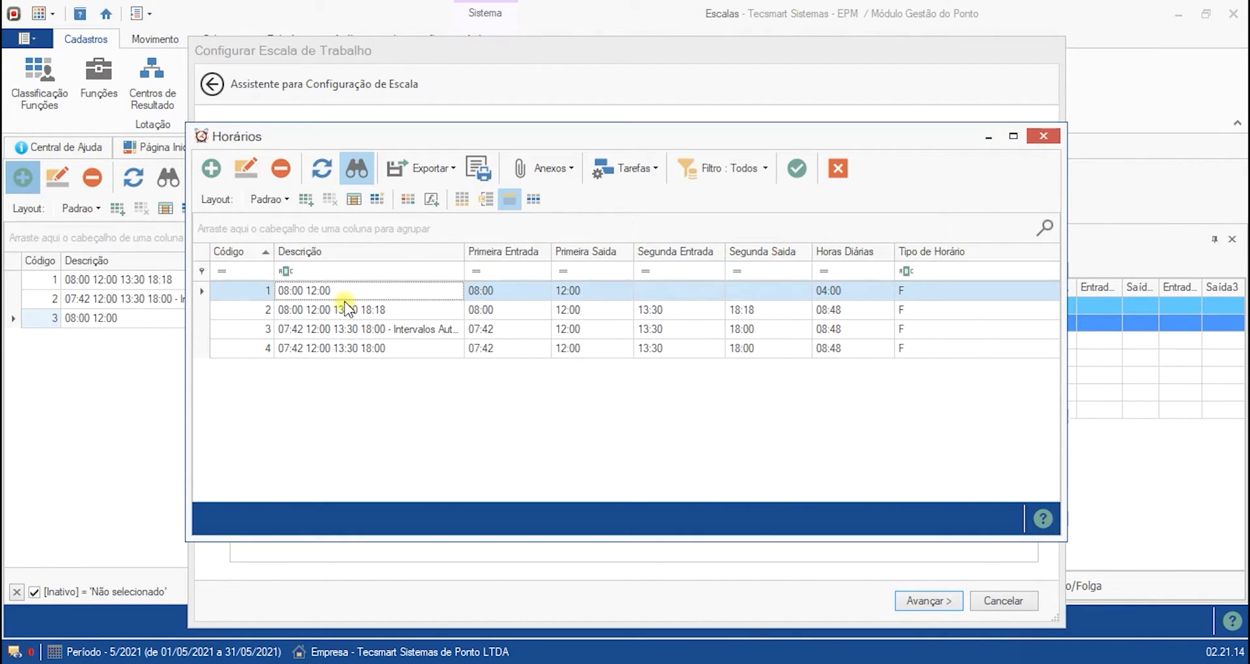
- Create a new timetable "14:00 18:00" with entry 14:00 and exit 18:00 and save it
{"action": "left_click", "coordinate": [202, 173]}
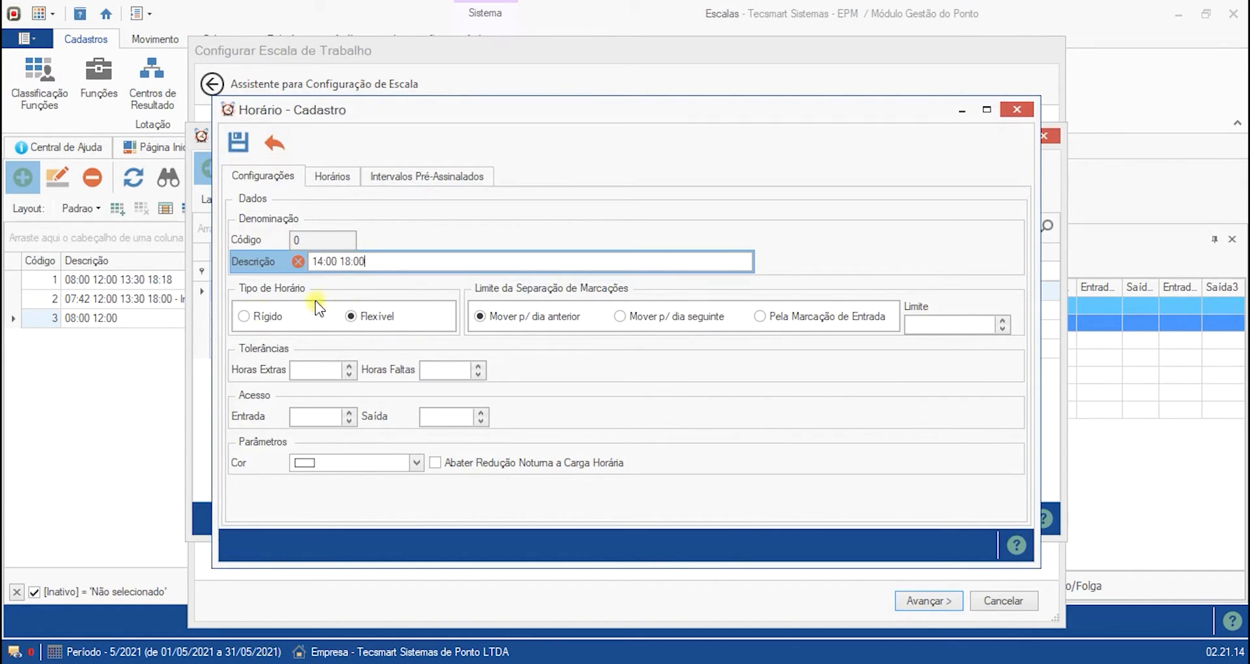
{"action": "left_click", "coordinate": [338, 176]}
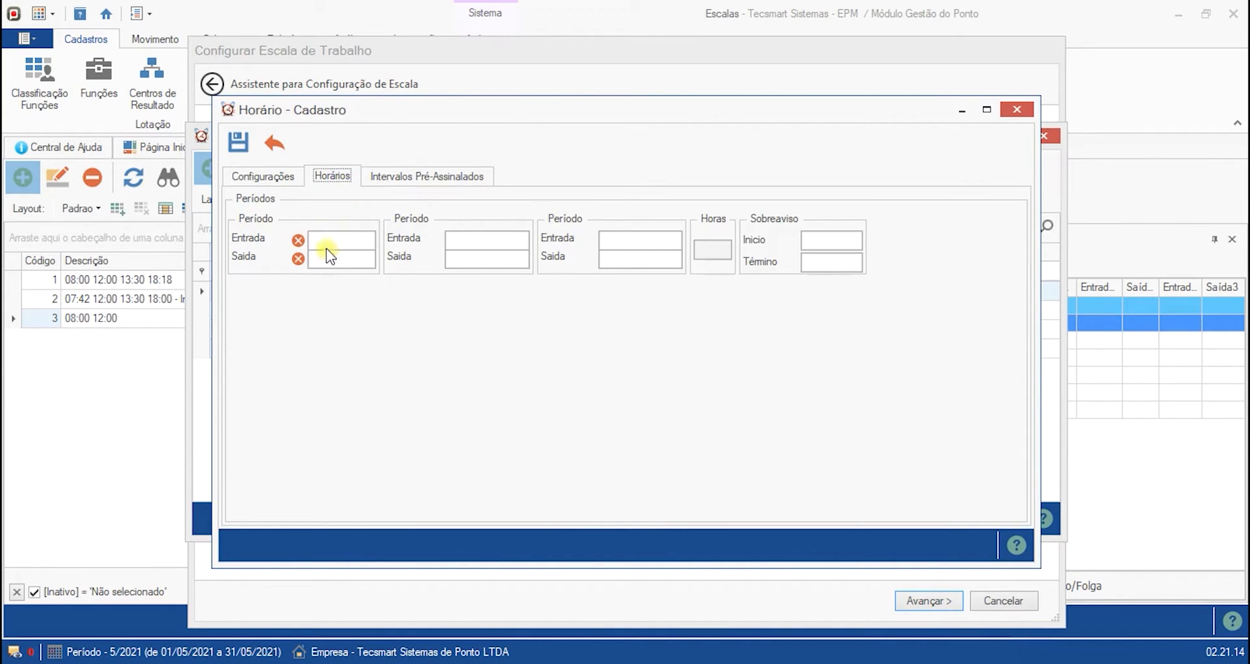
{"action": "left_click", "coordinate": [328, 246]}
{"action": "key", "text": "Tab"}
{"action": "type", "text": "1800"}
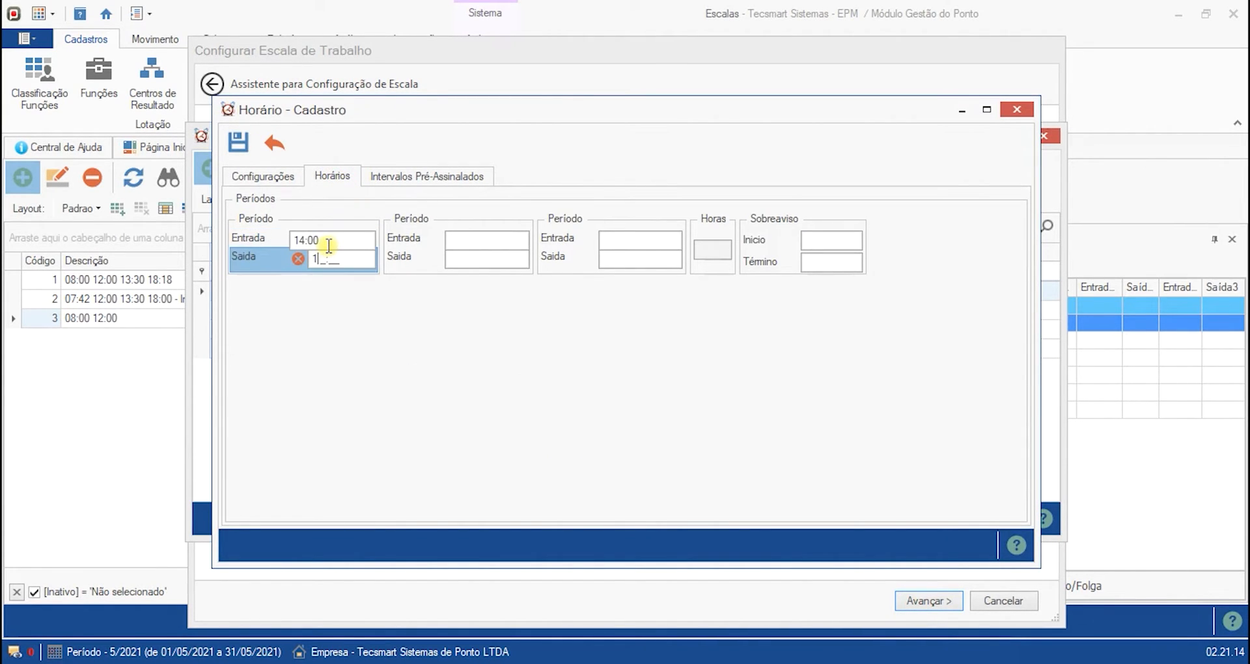
{"action": "key", "text": "Tab"}
{"action": "left_click", "coordinate": [327, 243]}
{"action": "left_click", "coordinate": [329, 257]}
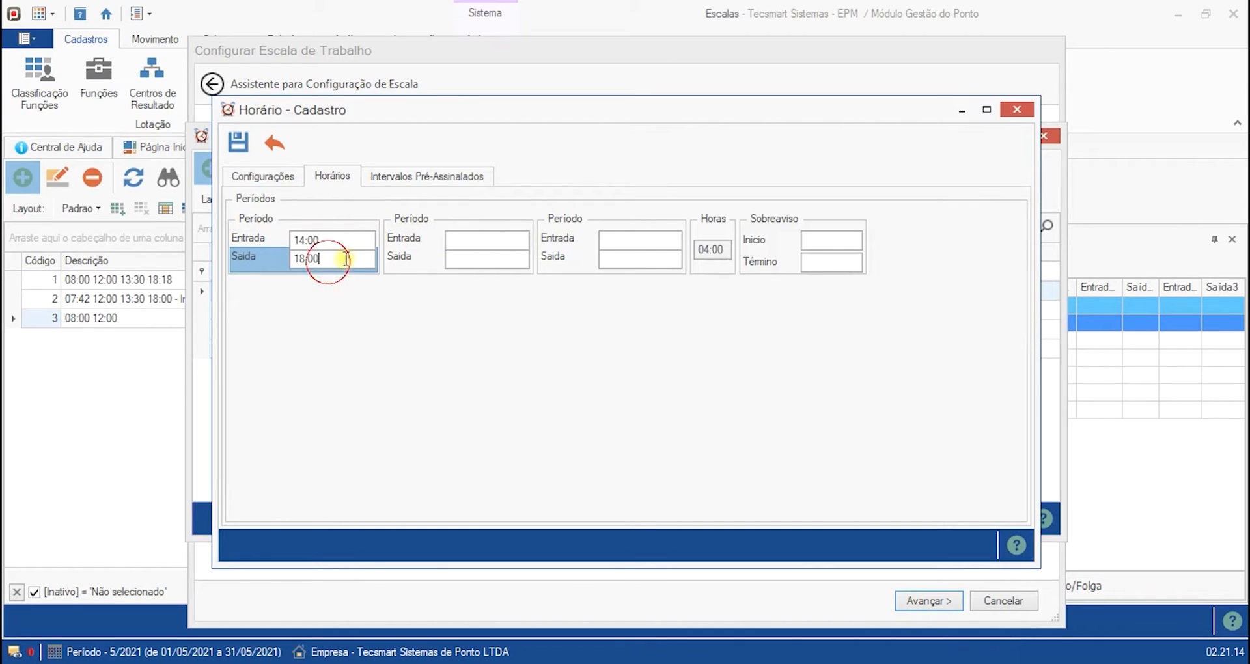
{"action": "left_click", "coordinate": [229, 142]}
{"action": "left_click", "coordinate": [342, 371]}
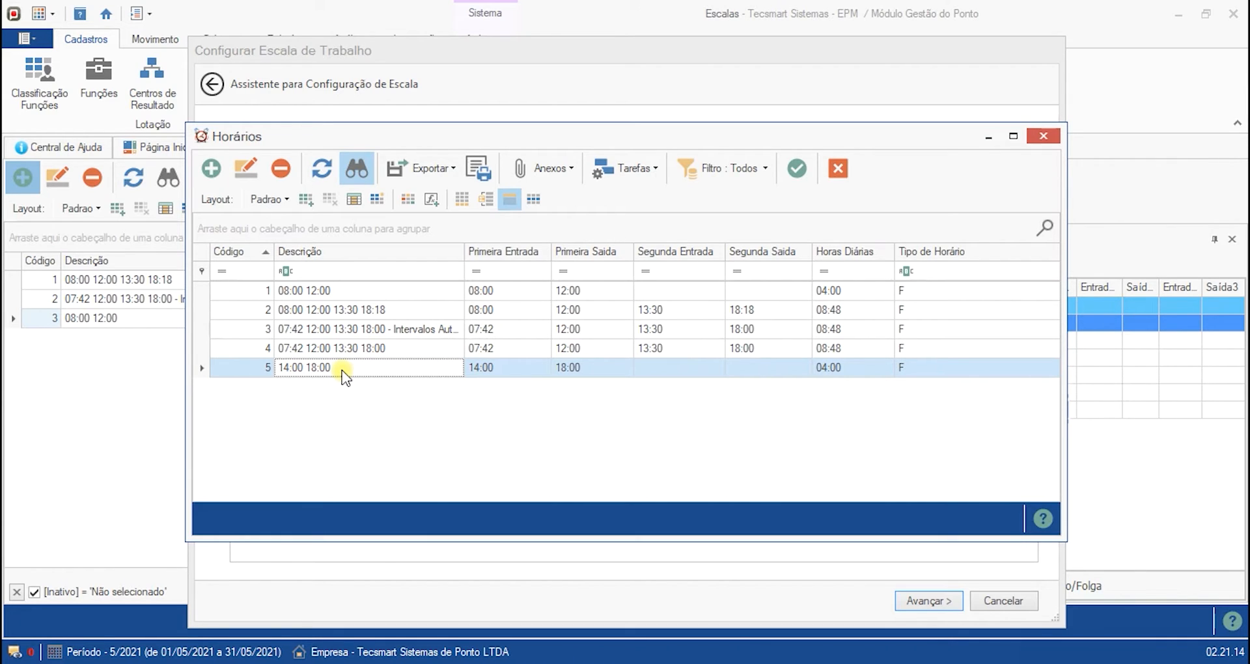
- Assign timetable 5 (14:00 18:00) to Monday through Friday
{"action": "double_click", "coordinate": [343, 368]}
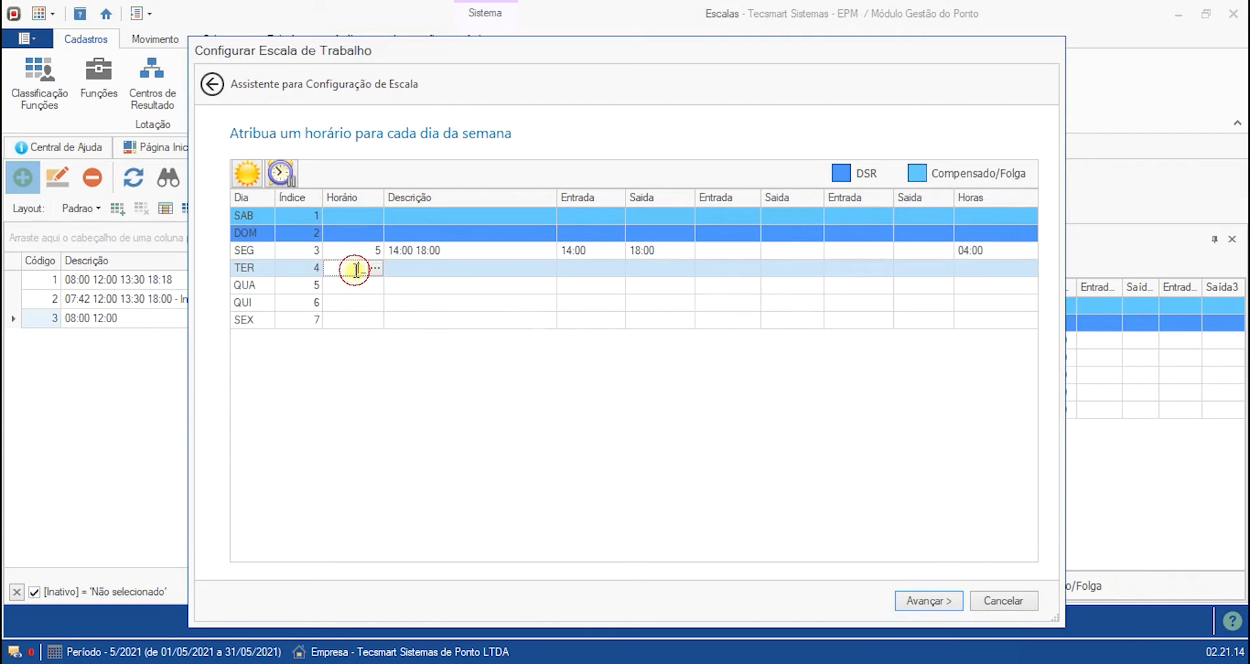
{"action": "type", "text": "5"}
{"action": "key", "text": "Return"}
{"action": "type", "text": "5"}
{"action": "key", "text": "Return"}
{"action": "type", "text": "5"}
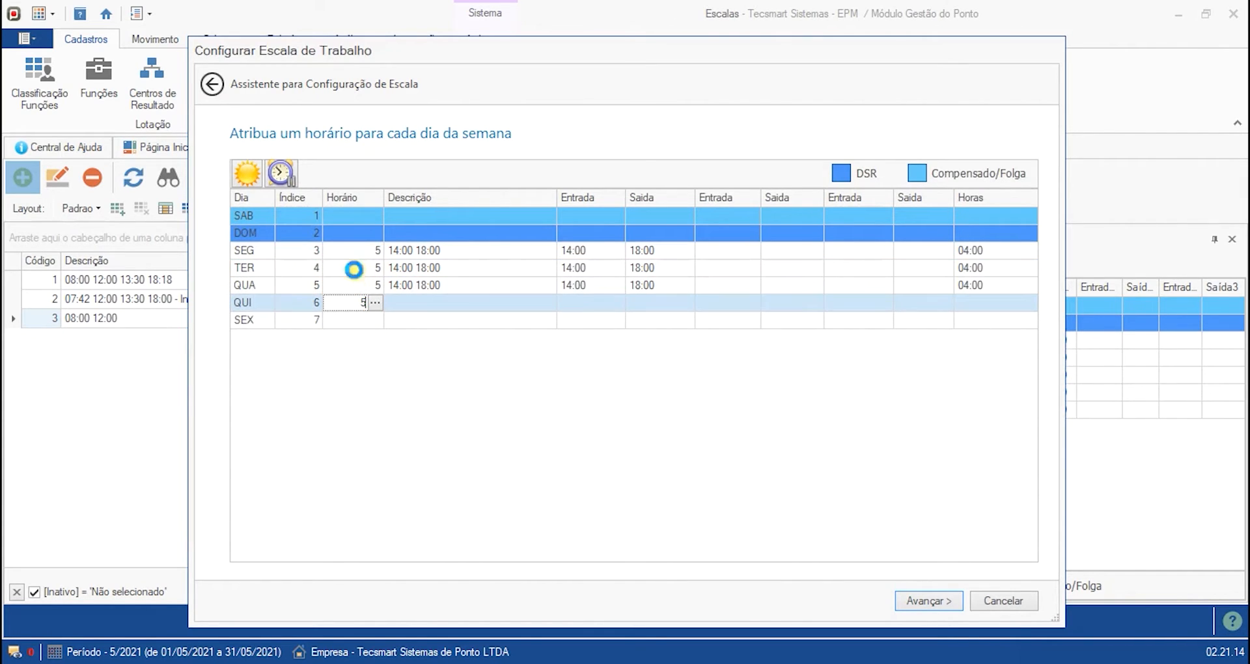
{"action": "key", "text": "Return"}
{"action": "type", "text": "5"}
{"action": "key", "text": "Return"}
- Advance past the weekday page, save the schedule and dismiss the success notice
{"action": "left_click", "coordinate": [511, 286]}
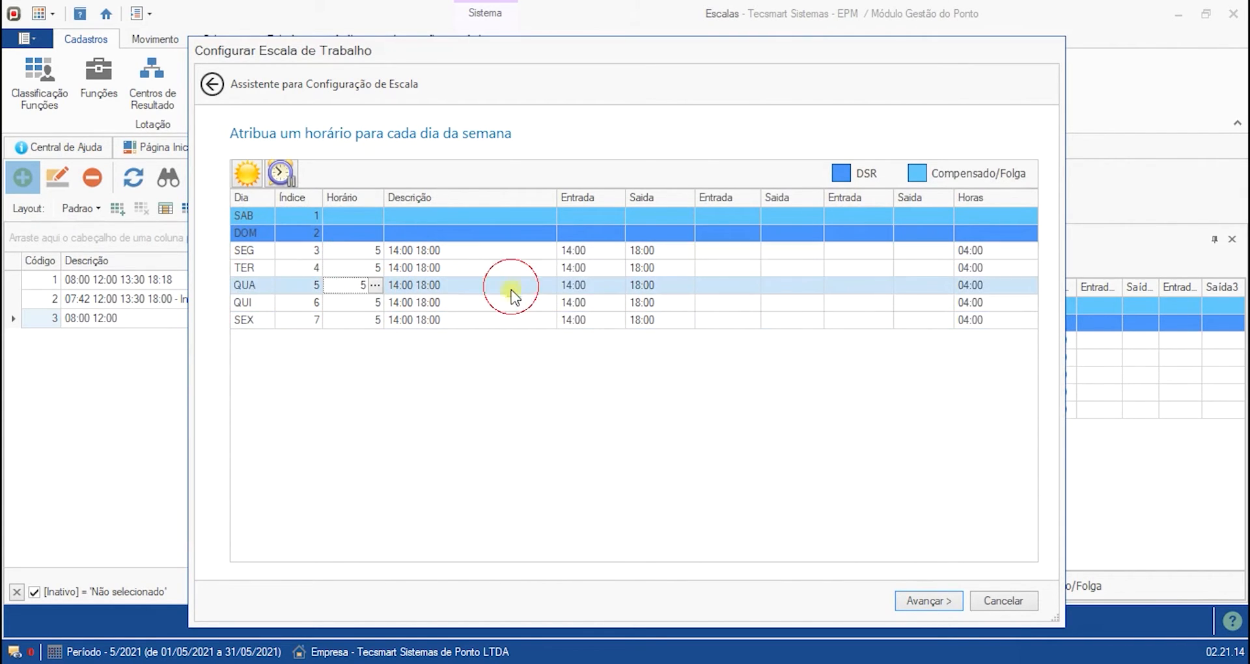
{"action": "left_click", "coordinate": [353, 319]}
{"action": "left_click", "coordinate": [496, 283]}
{"action": "left_click", "coordinate": [424, 255]}
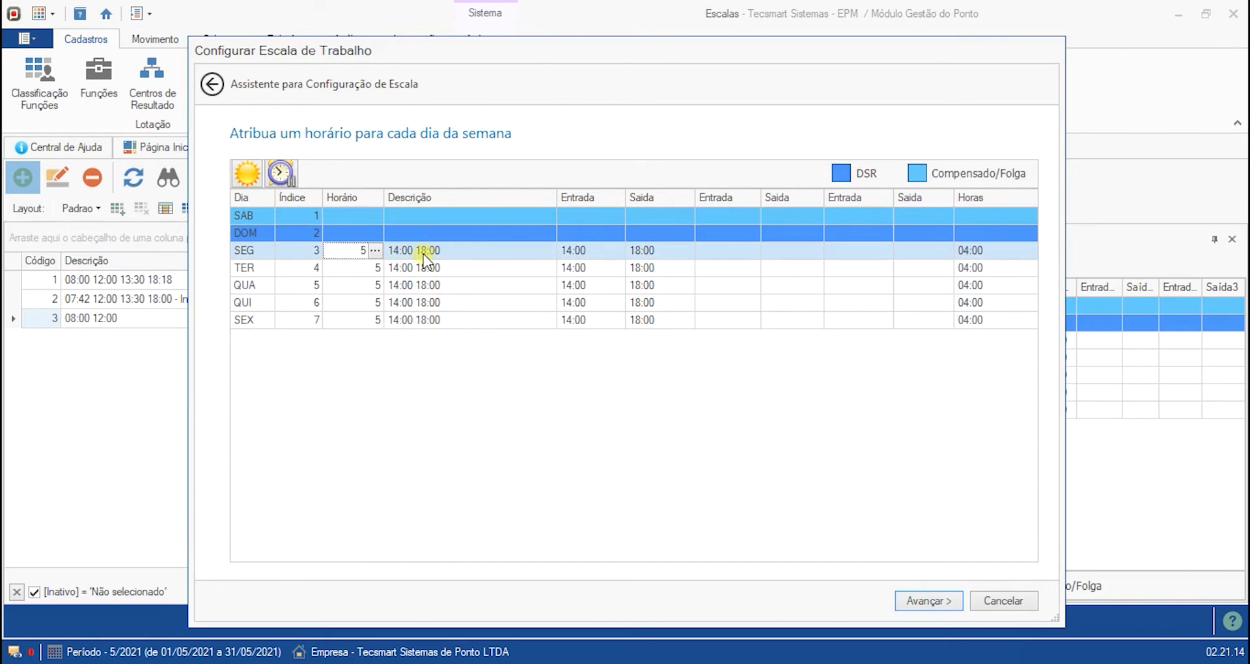
{"action": "left_click", "coordinate": [511, 289]}
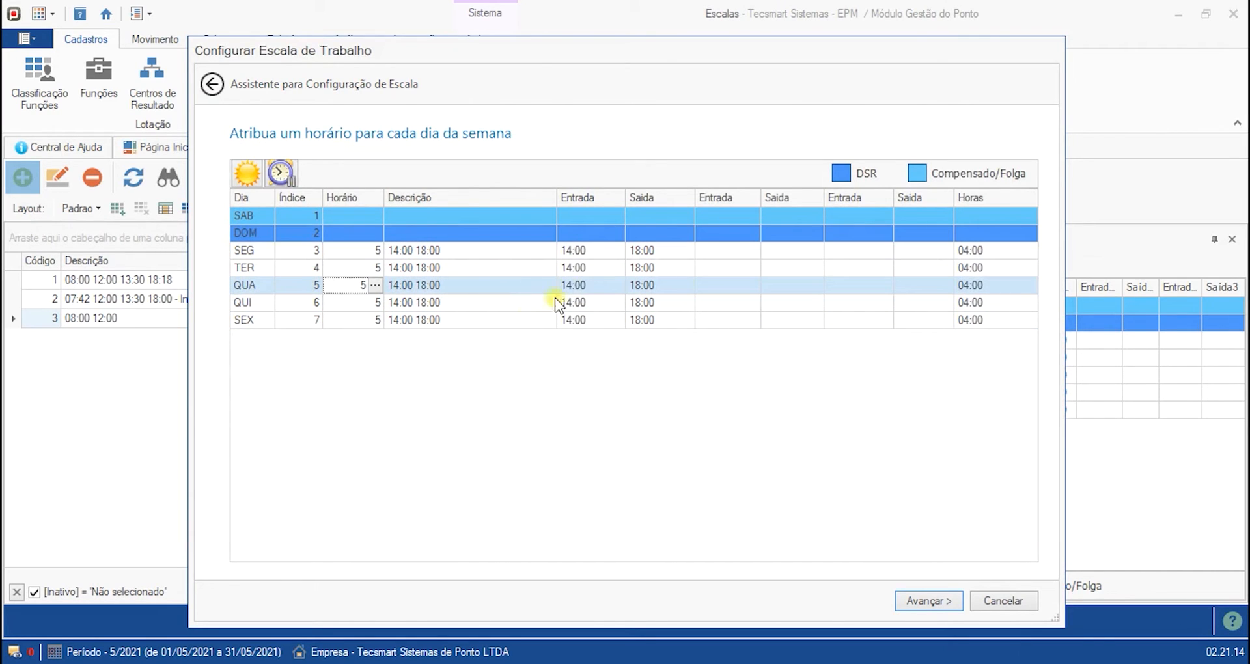
{"action": "left_click", "coordinate": [920, 602]}
{"action": "left_click", "coordinate": [935, 602]}
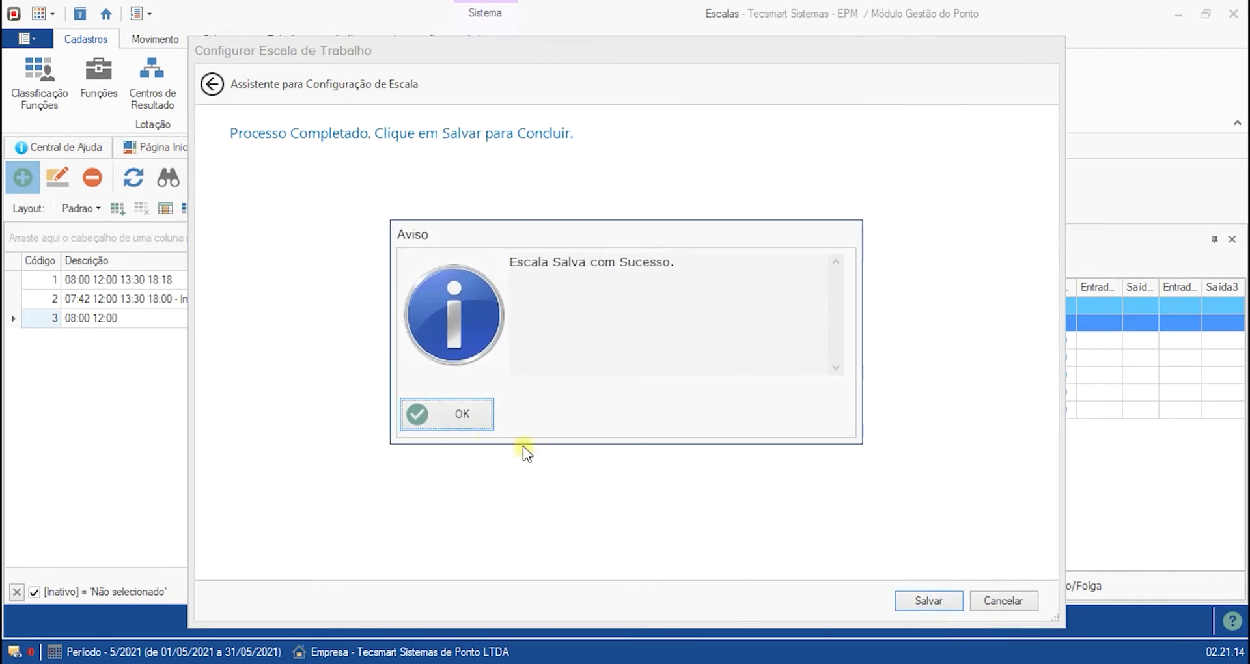
{"action": "left_click", "coordinate": [446, 414]}
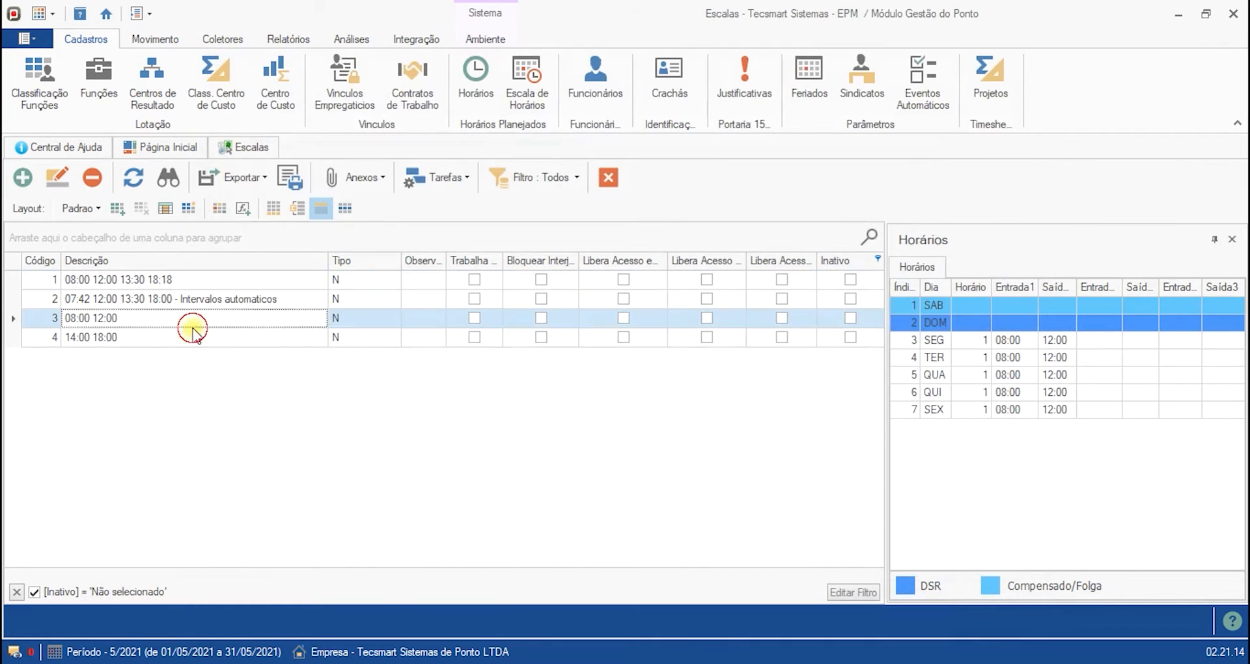
- Open the employee's schedule history from the employees register
{"action": "left_click", "coordinate": [185, 337]}
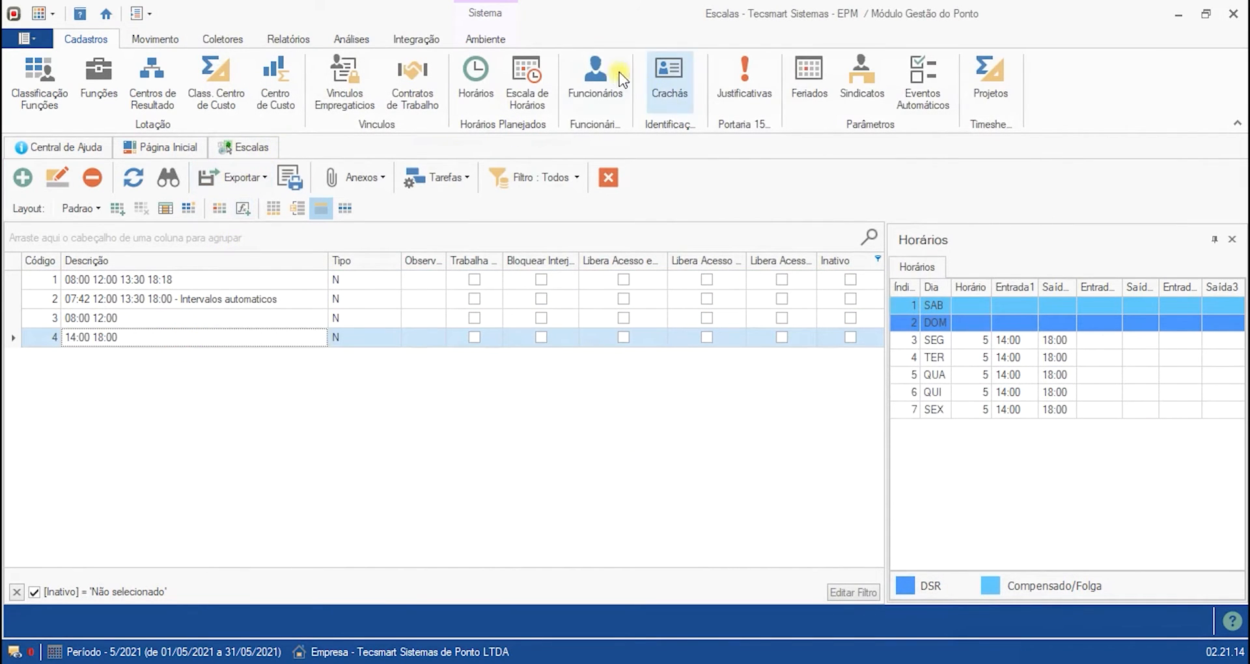
{"action": "left_click", "coordinate": [595, 78]}
{"action": "left_click", "coordinate": [441, 533]}
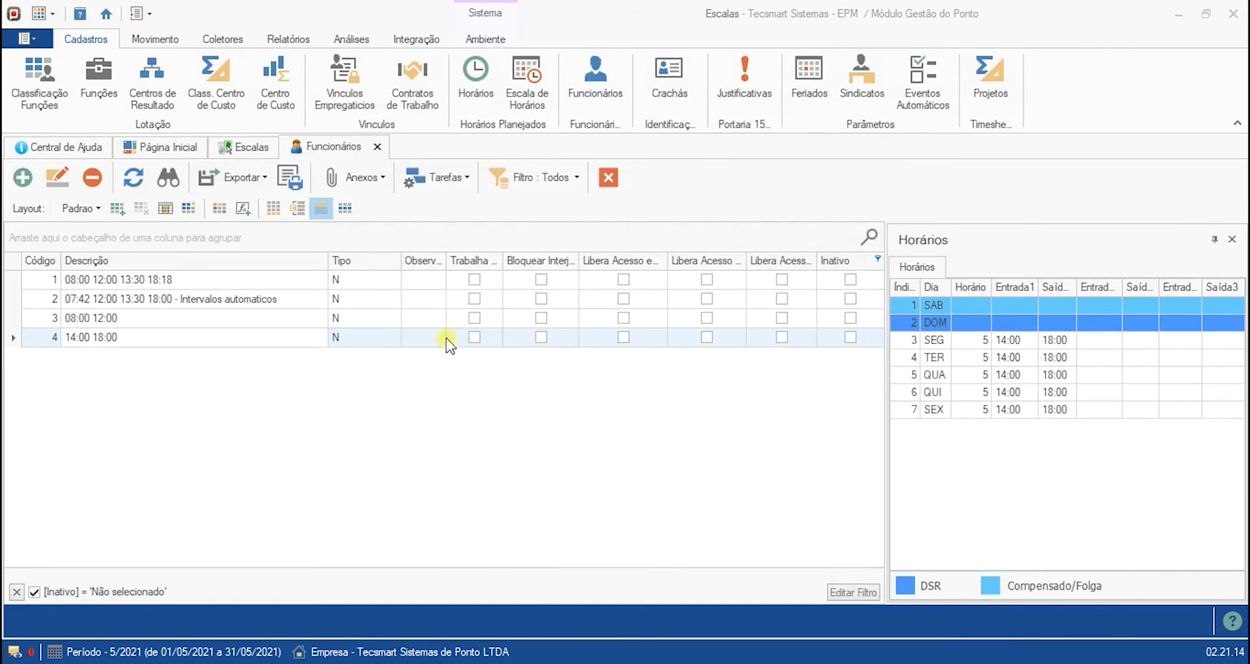
{"action": "left_click", "coordinate": [437, 177]}
{"action": "mouse_move", "coordinate": [457, 201]}
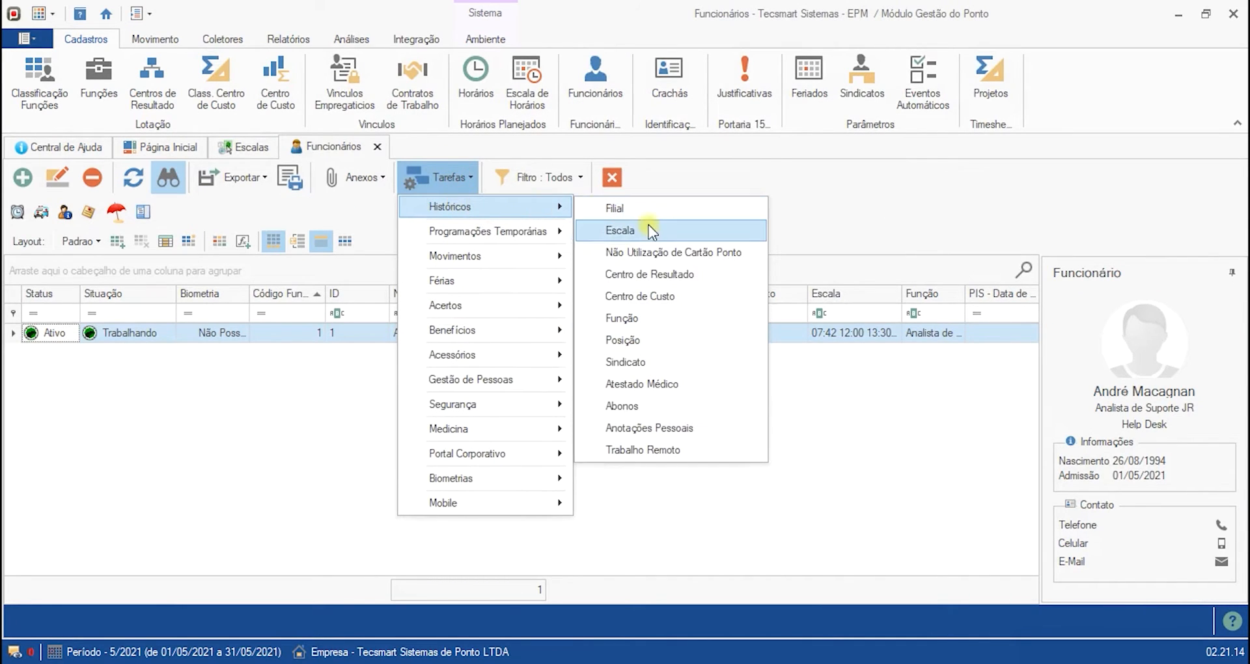
{"action": "left_click", "coordinate": [649, 229]}
{"action": "left_click", "coordinate": [455, 461]}
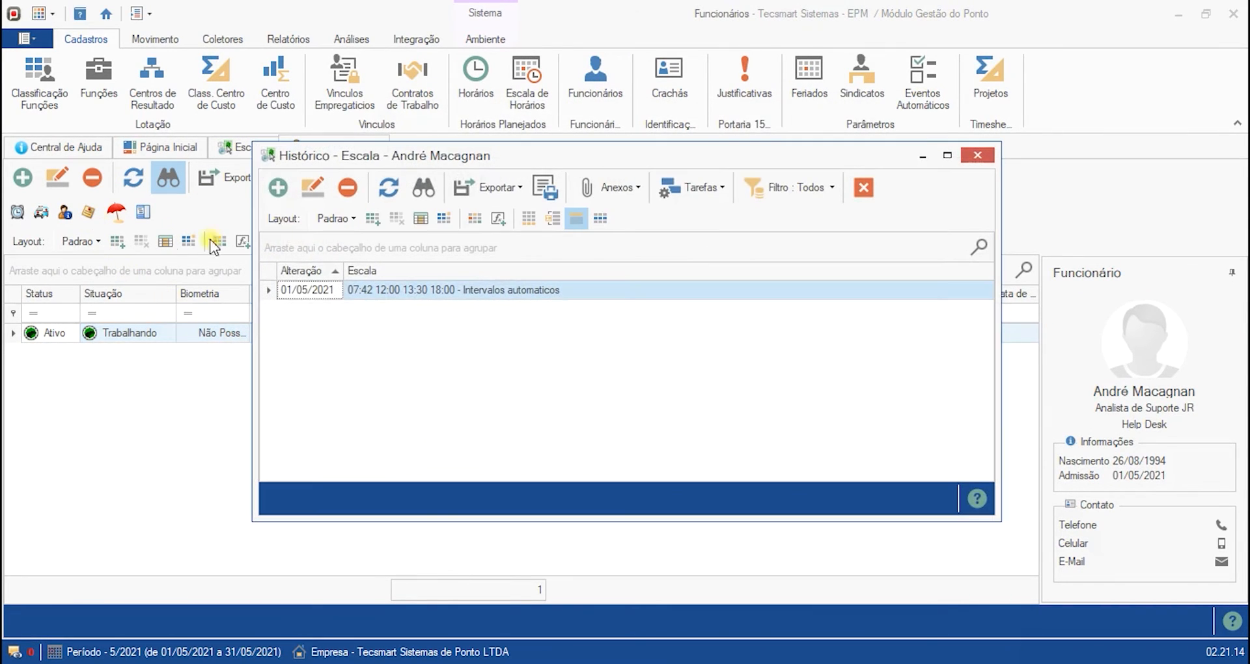
{"action": "left_click", "coordinate": [279, 188]}
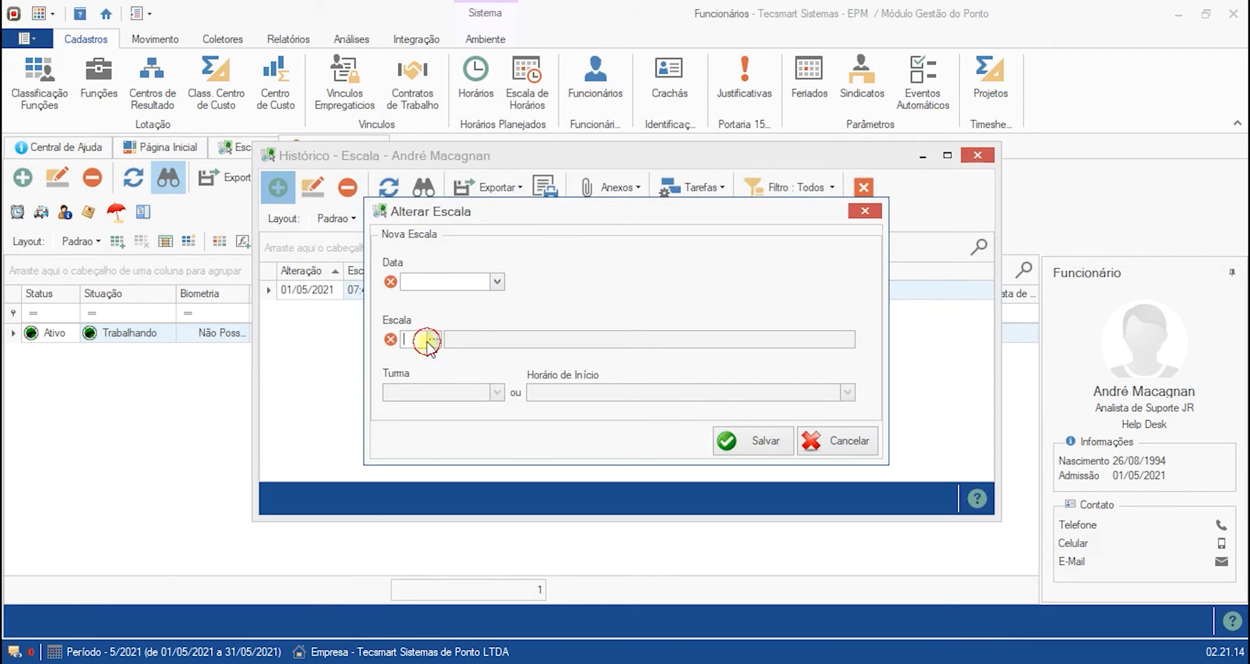
{"action": "left_click", "coordinate": [428, 340]}
{"action": "left_click", "coordinate": [323, 349]}
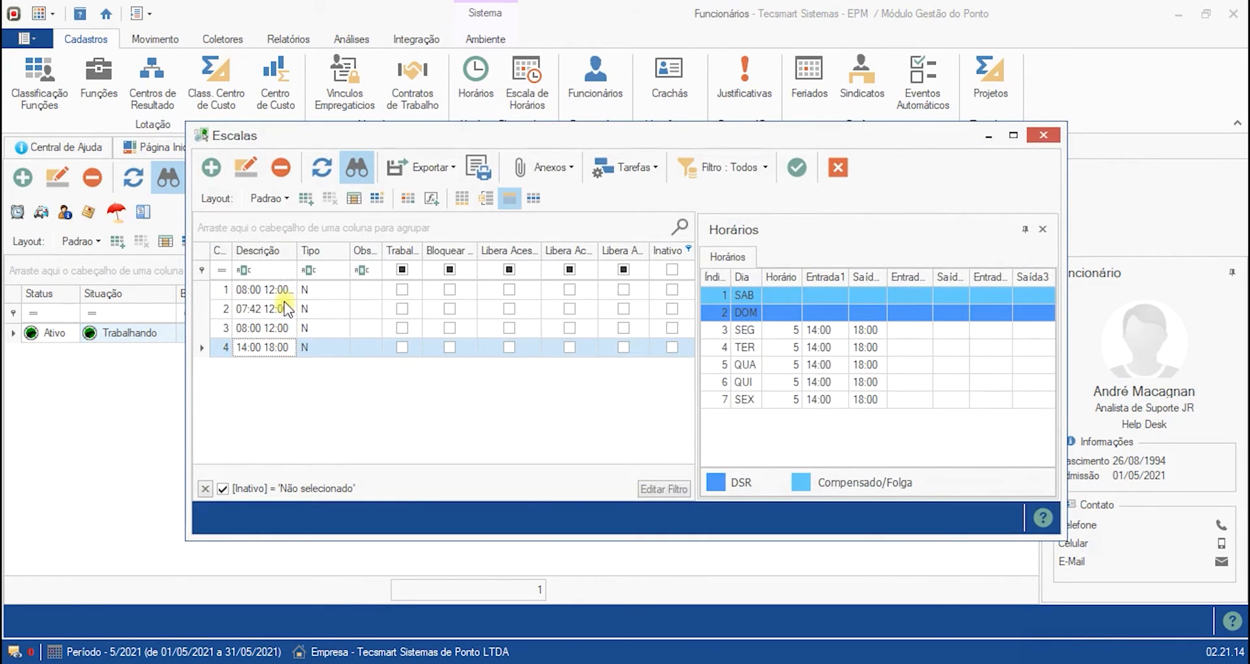
{"action": "left_click", "coordinate": [283, 326]}
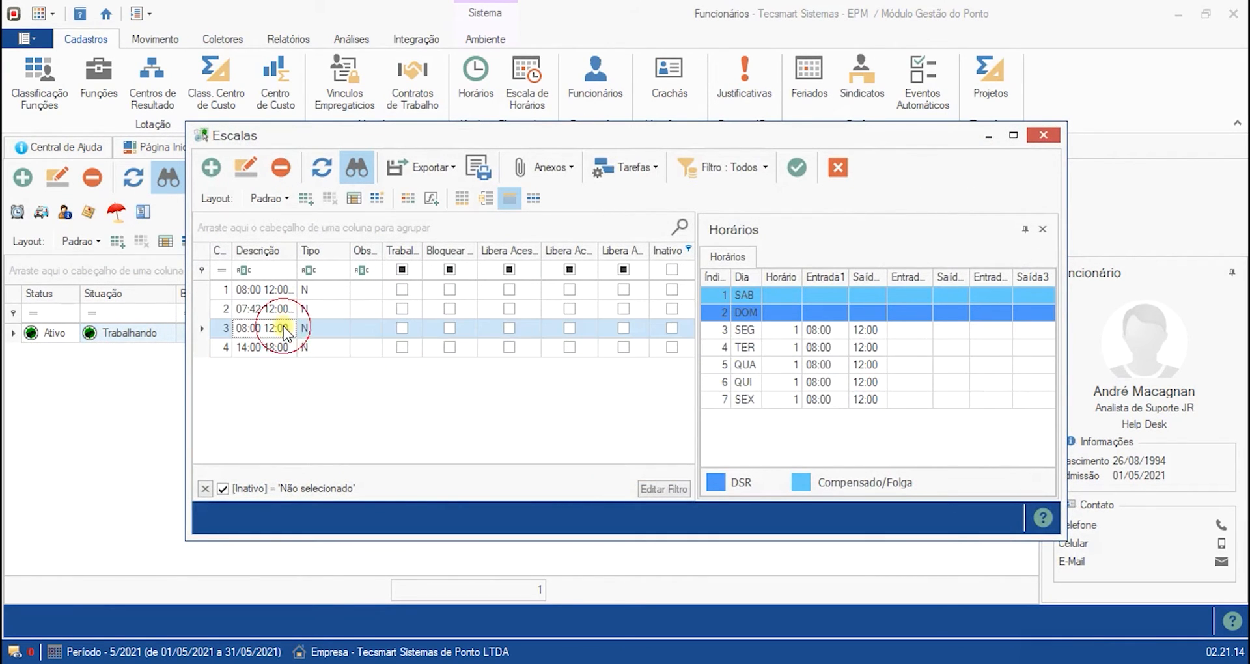
{"action": "left_click", "coordinate": [840, 170]}
{"action": "left_click", "coordinate": [864, 211]}
{"action": "left_click", "coordinate": [866, 186]}
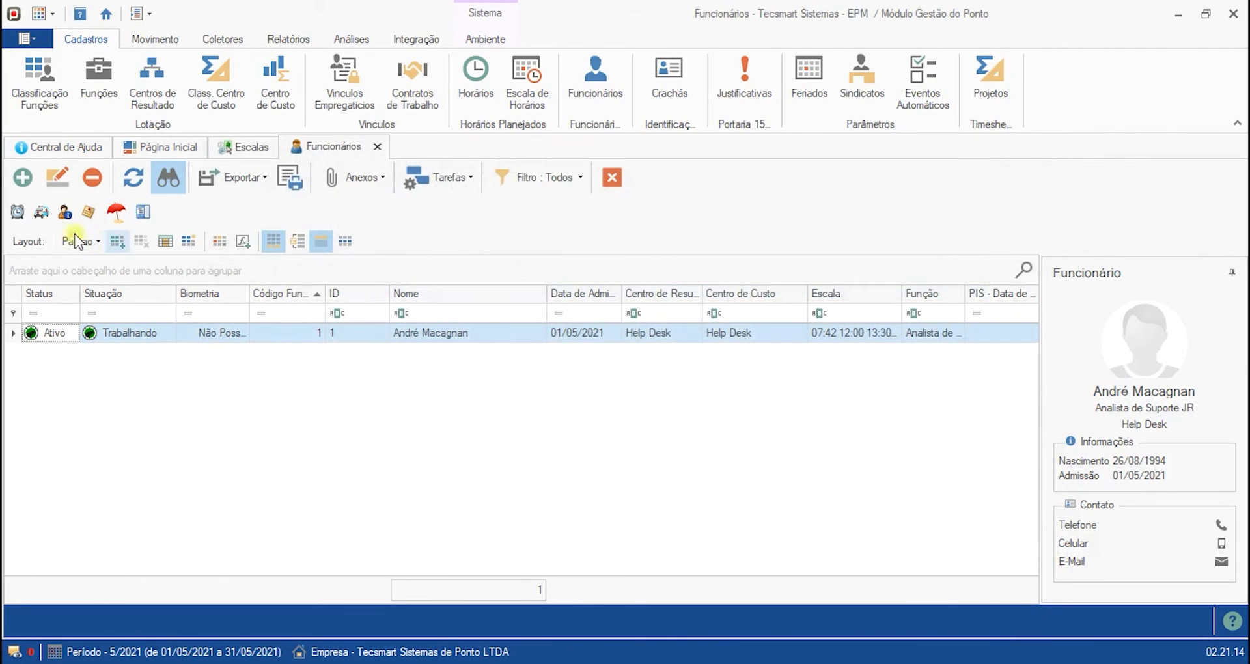
{"action": "left_click", "coordinate": [17, 211]}
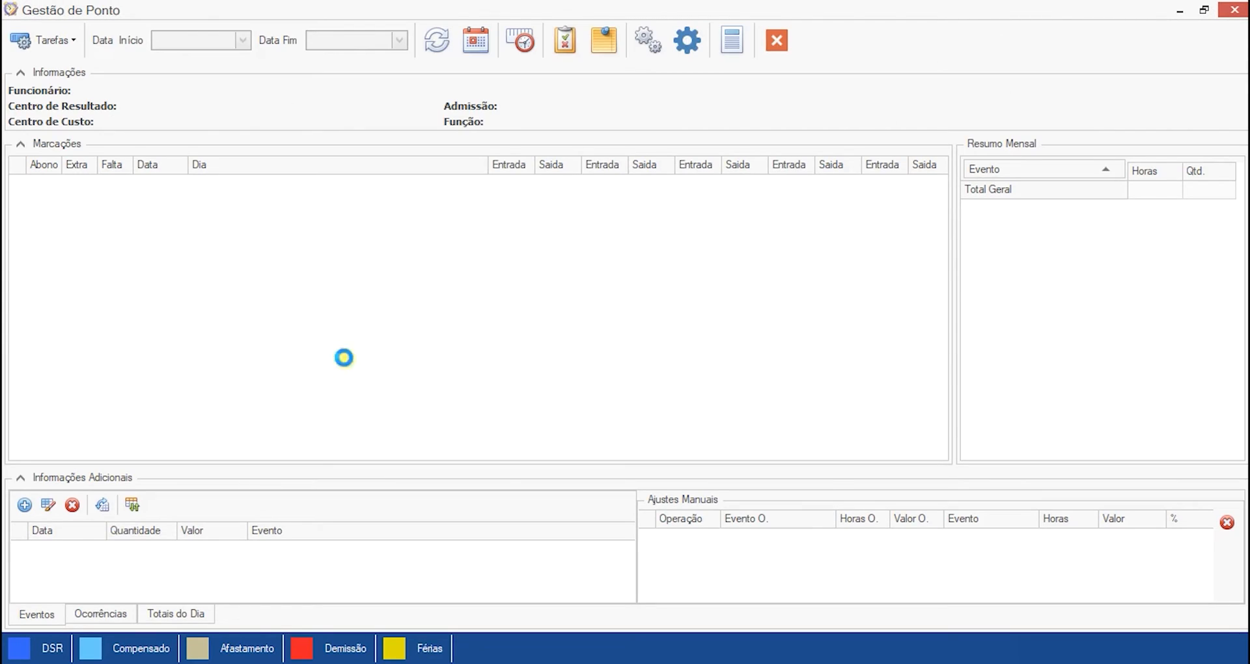
{"action": "left_click", "coordinate": [777, 39]}
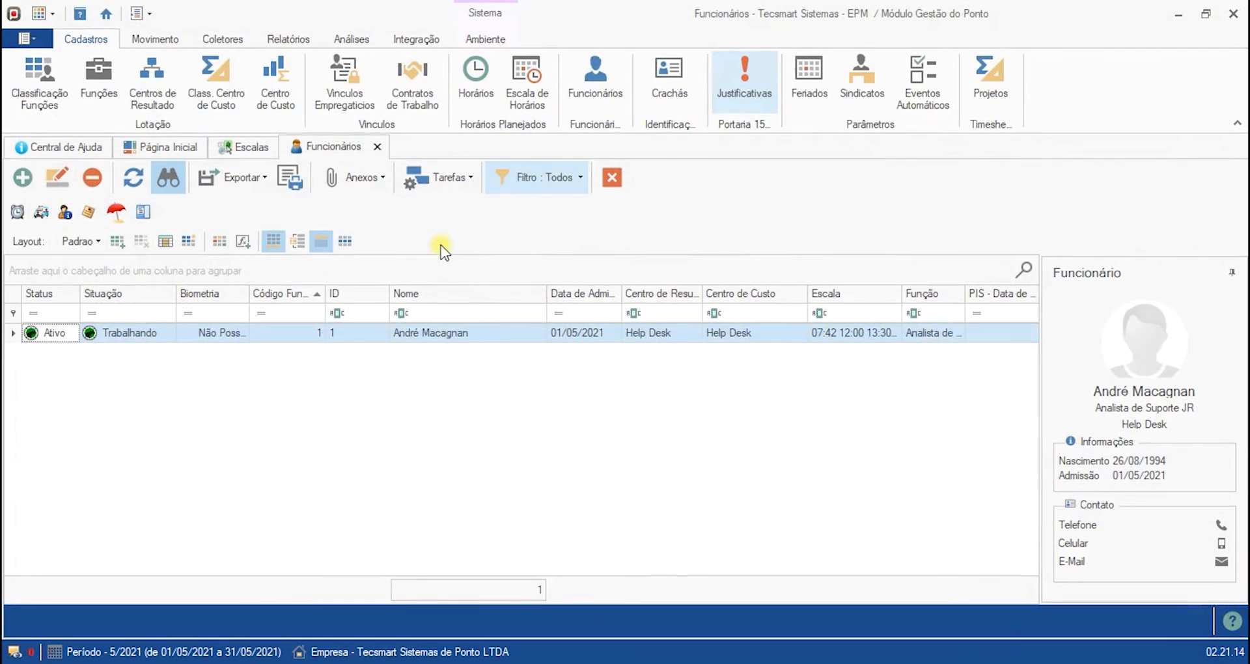
- Start a new employee registration and review the available schedules in its schedule lookup, widening the description column
{"action": "left_click", "coordinate": [23, 177]}
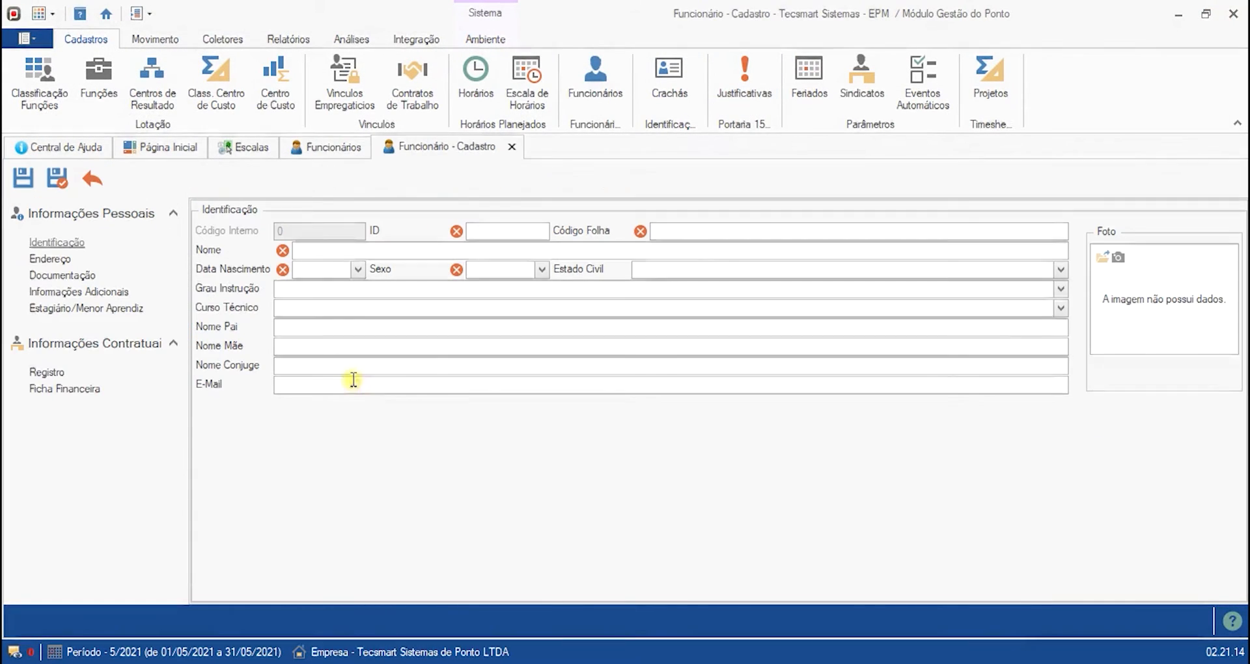
{"action": "left_click", "coordinate": [44, 369]}
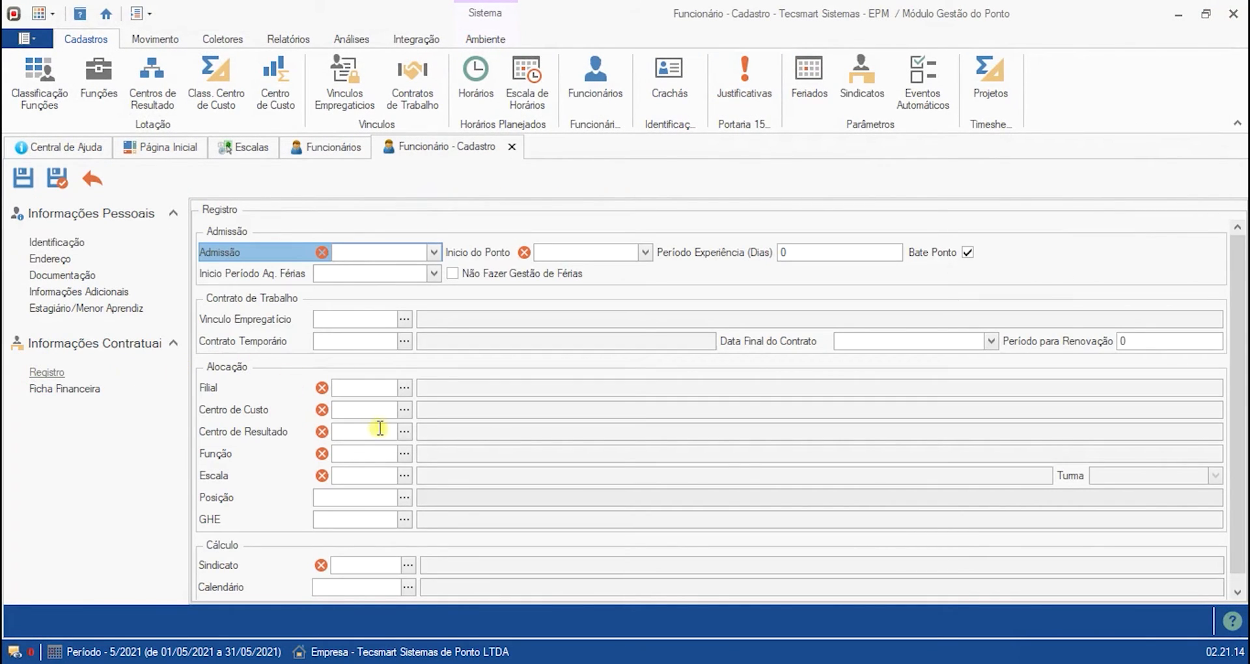
{"action": "left_click", "coordinate": [403, 476]}
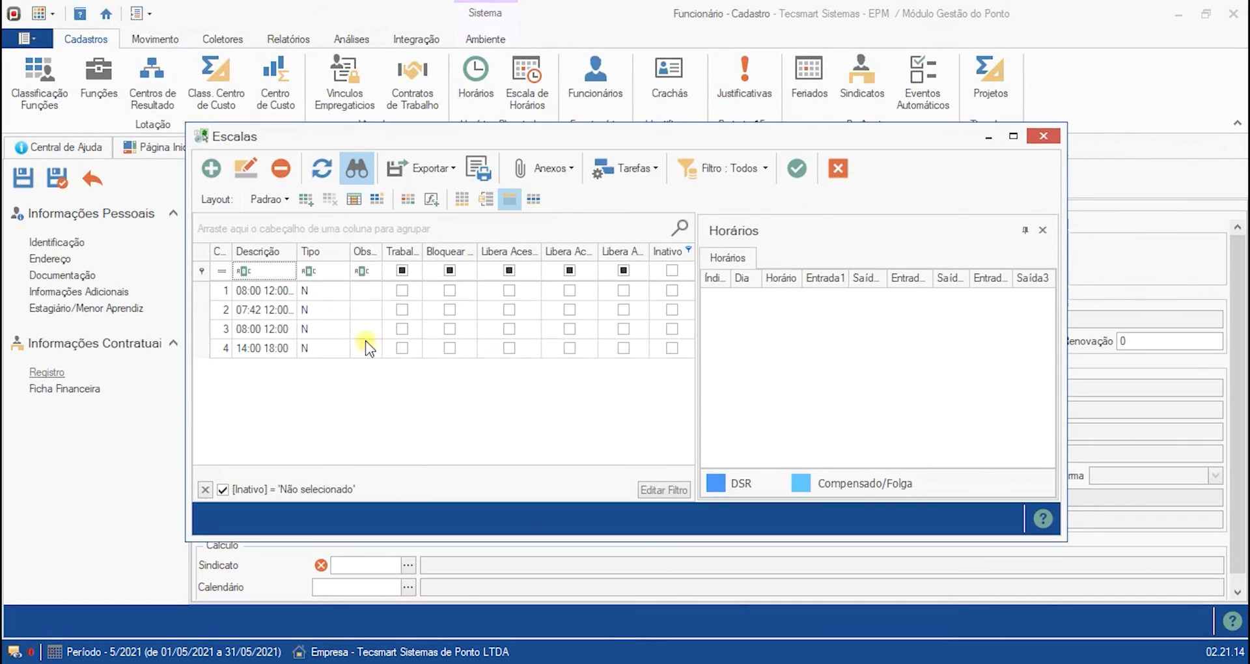
{"action": "left_click", "coordinate": [265, 291]}
{"action": "left_click", "coordinate": [269, 309]}
{"action": "left_click", "coordinate": [275, 329]}
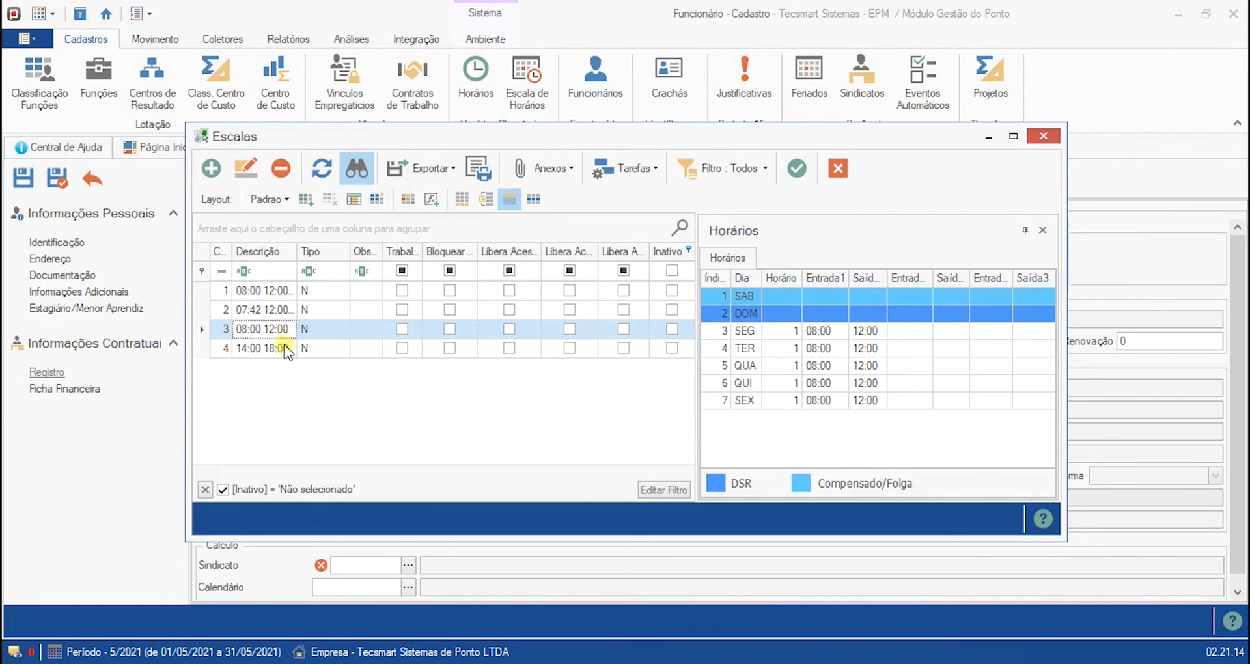
{"action": "left_click", "coordinate": [280, 348]}
{"action": "left_click_drag", "start_coordinate": [299, 252], "coordinate": [449, 251]}
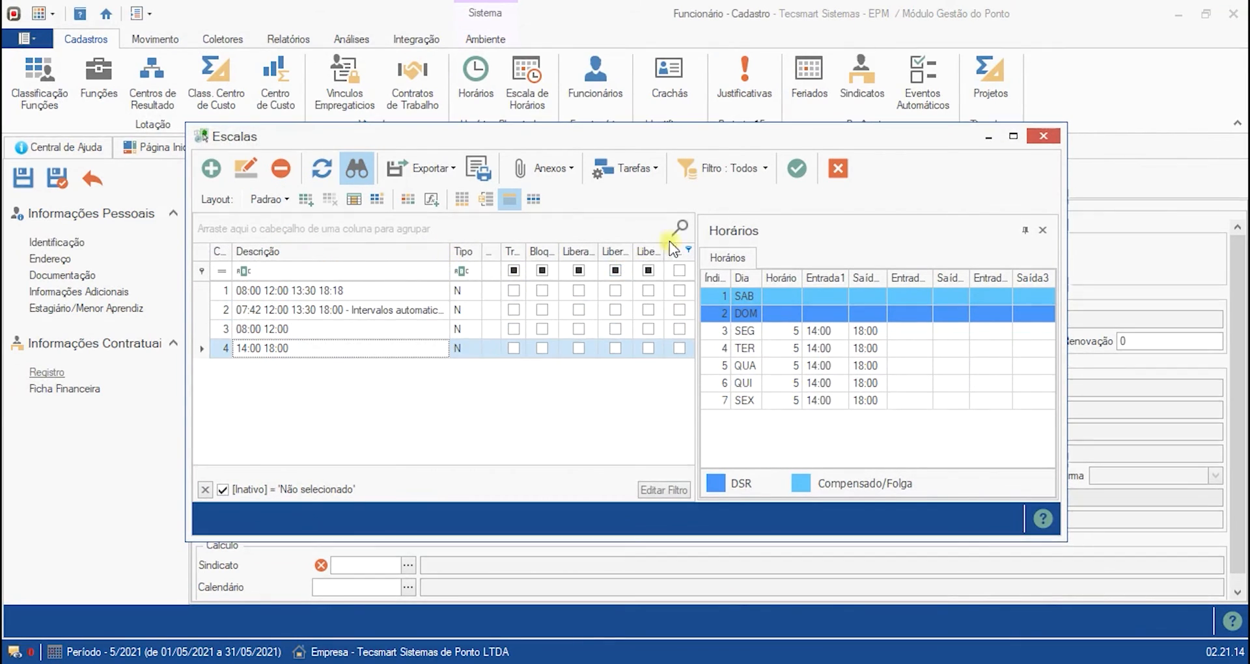
{"action": "left_click", "coordinate": [838, 168]}
- Mark the schedule 08:00 12:00 13:30 18:18 as inactive and save it
{"action": "left_click", "coordinate": [512, 146]}
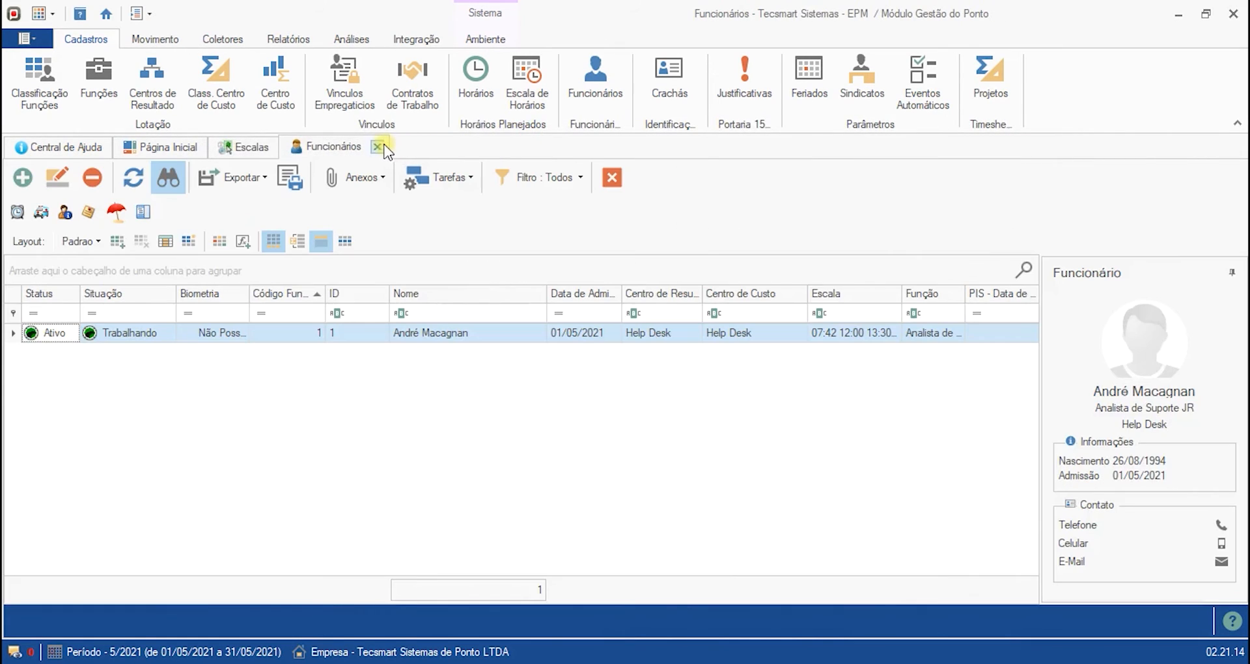
{"action": "left_click", "coordinate": [374, 146]}
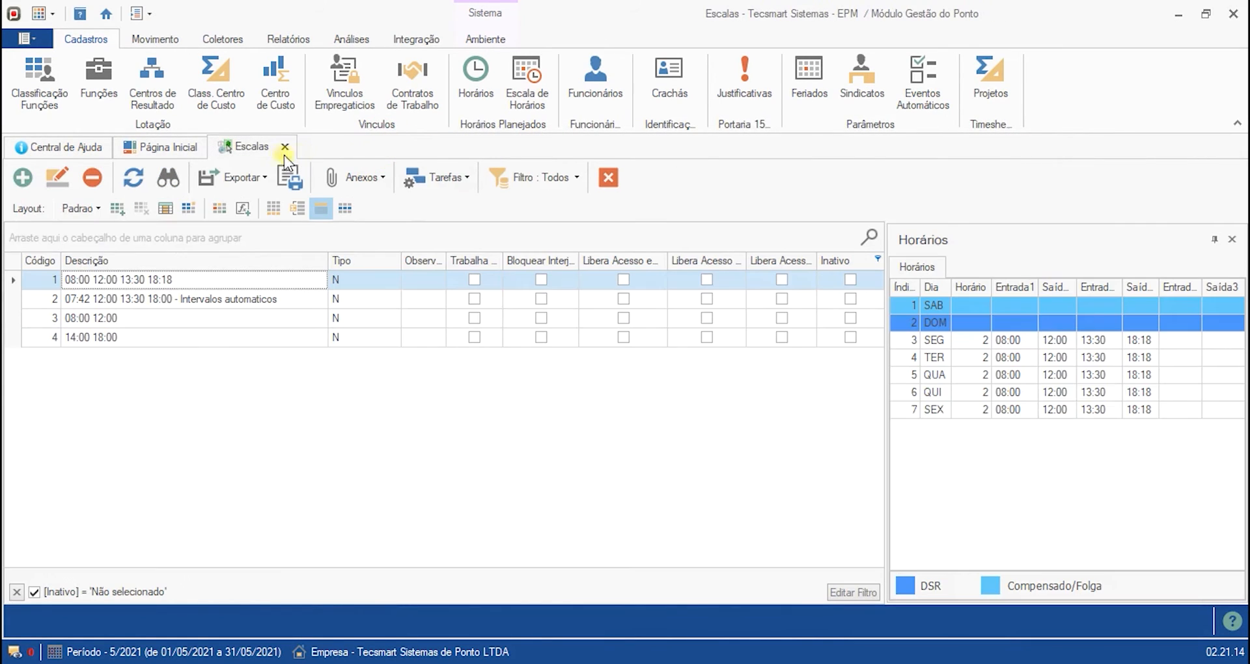
{"action": "left_click", "coordinate": [57, 177]}
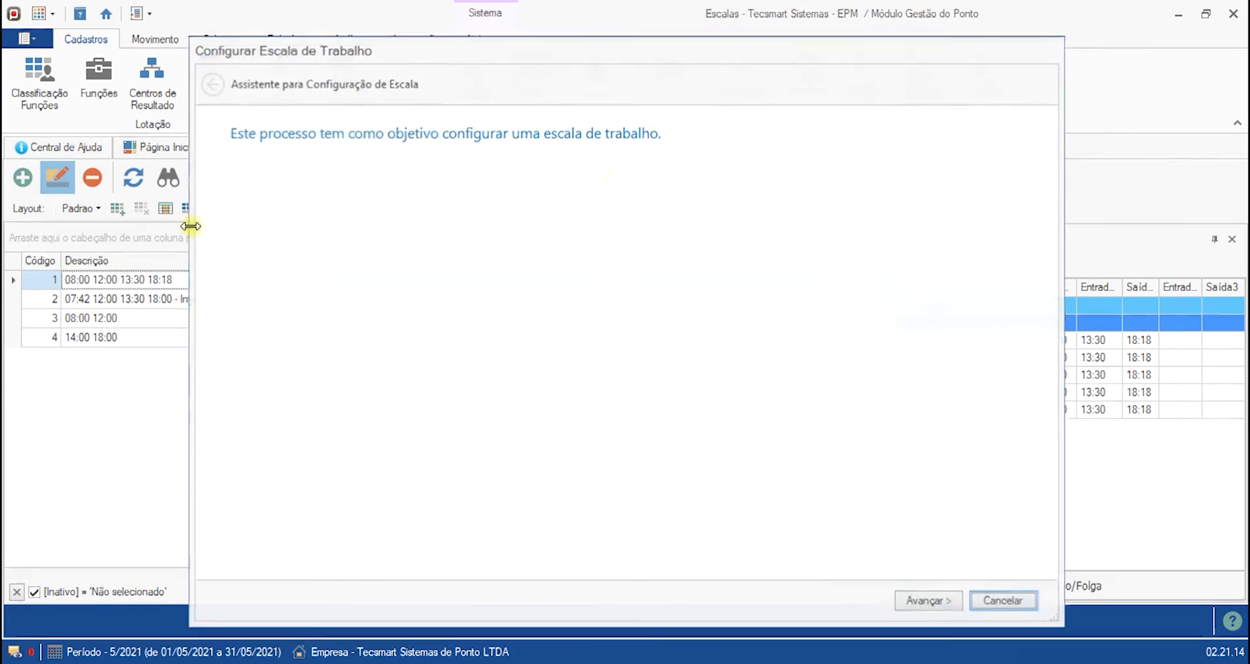
{"action": "left_click", "coordinate": [940, 600]}
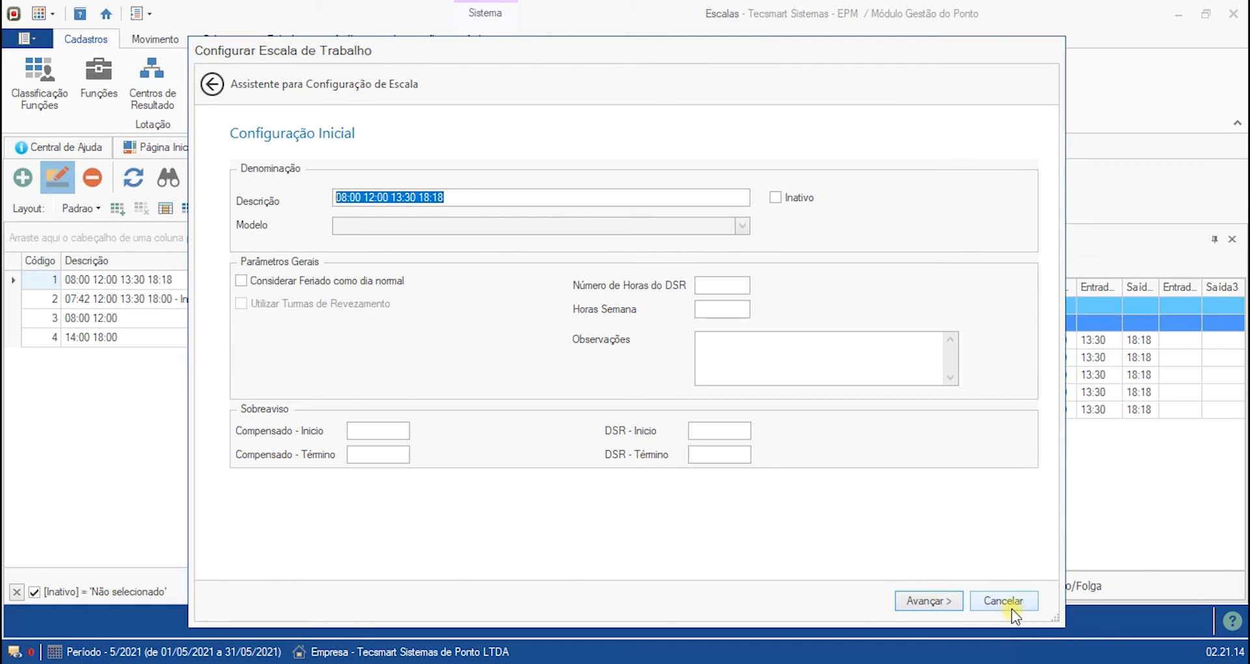
{"action": "left_click", "coordinate": [775, 197]}
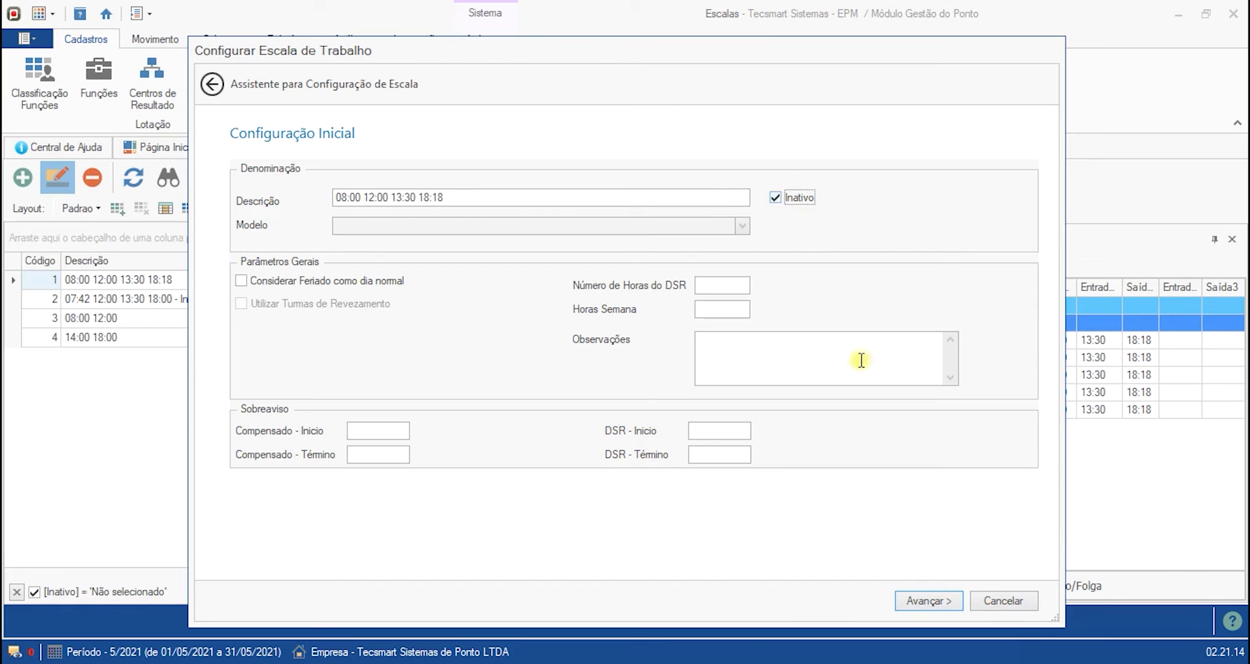
{"action": "left_click", "coordinate": [927, 603]}
{"action": "left_click", "coordinate": [927, 603]}
{"action": "left_click", "coordinate": [198, 299]}
{"action": "left_click", "coordinate": [205, 317]}
{"action": "left_click", "coordinate": [218, 280]}
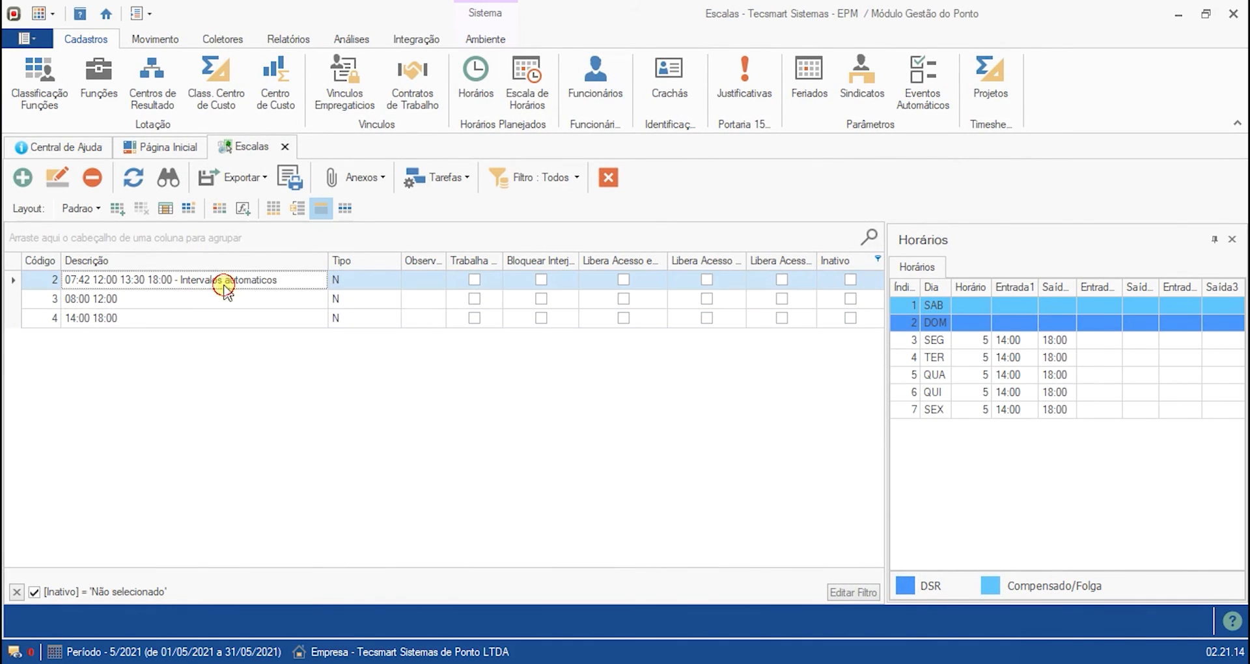
- Mark the schedule 07:42 12:00 13:30 18:00 - Intervalos automaticos as inactive and save it
{"action": "left_click", "coordinate": [55, 177]}
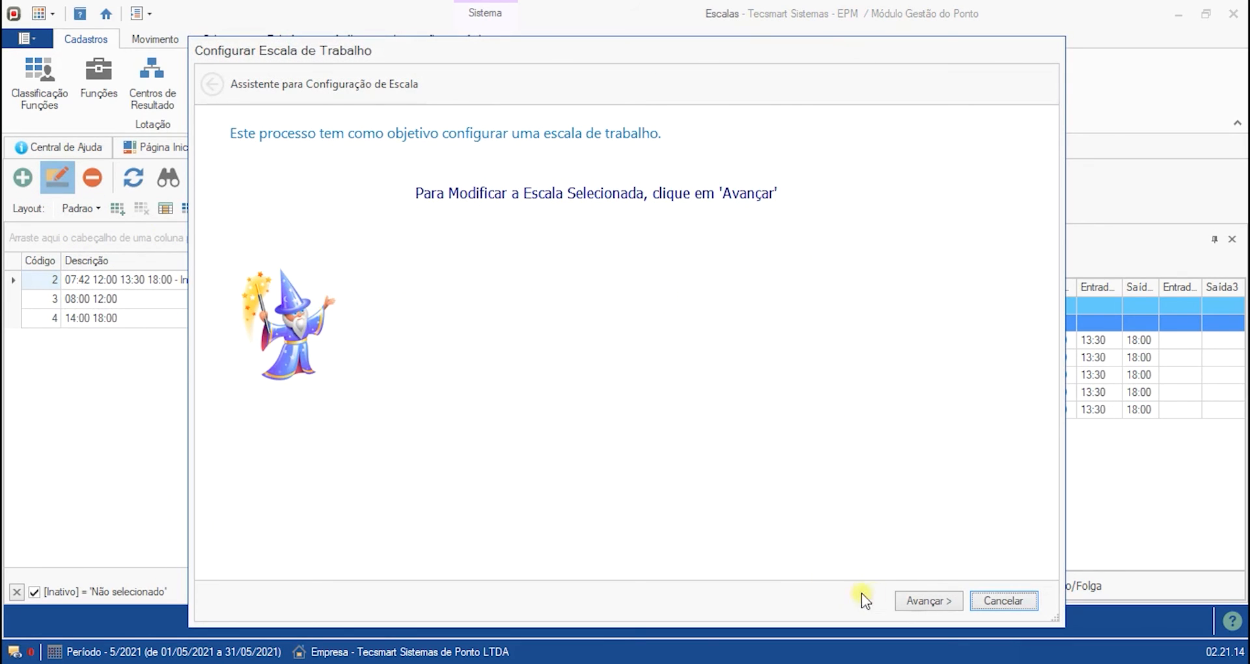
{"action": "left_click", "coordinate": [927, 600]}
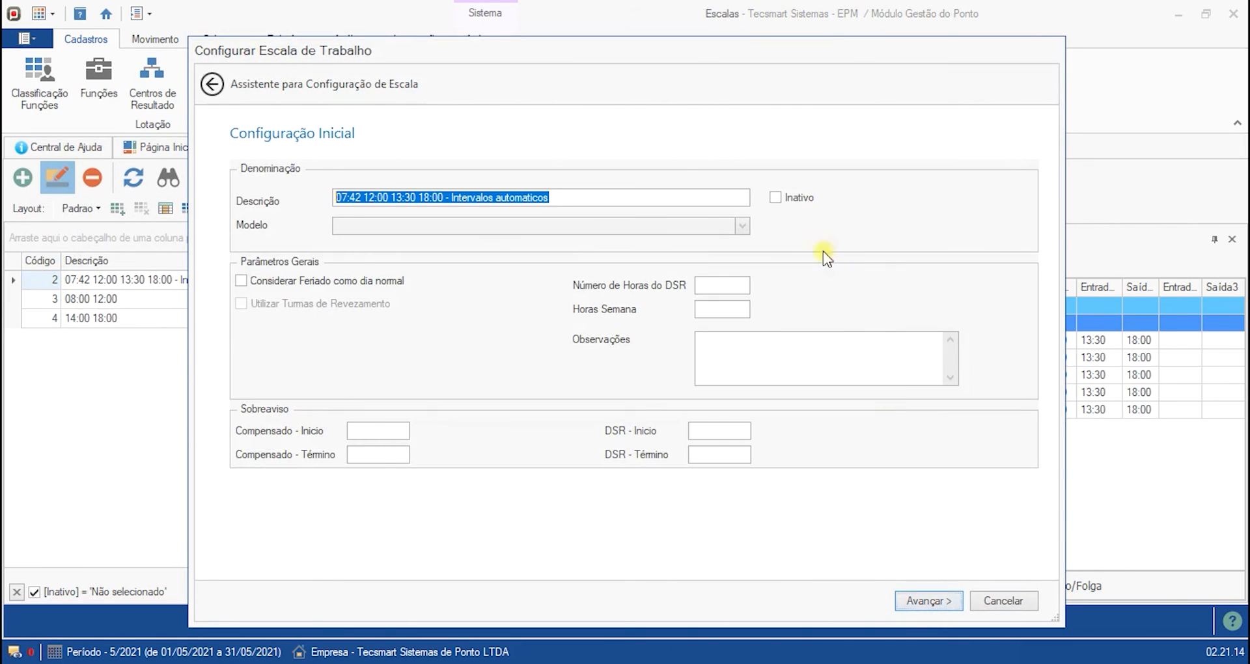
{"action": "left_click", "coordinate": [788, 202]}
{"action": "left_click", "coordinate": [925, 600]}
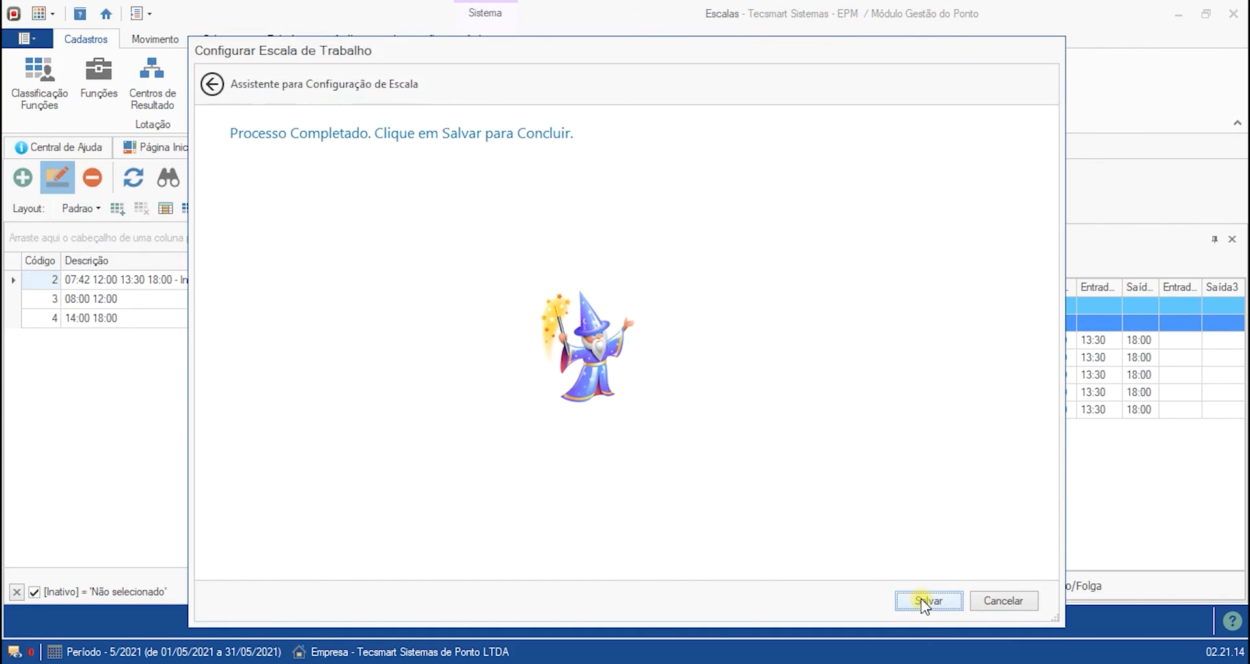
{"action": "left_click", "coordinate": [922, 603]}
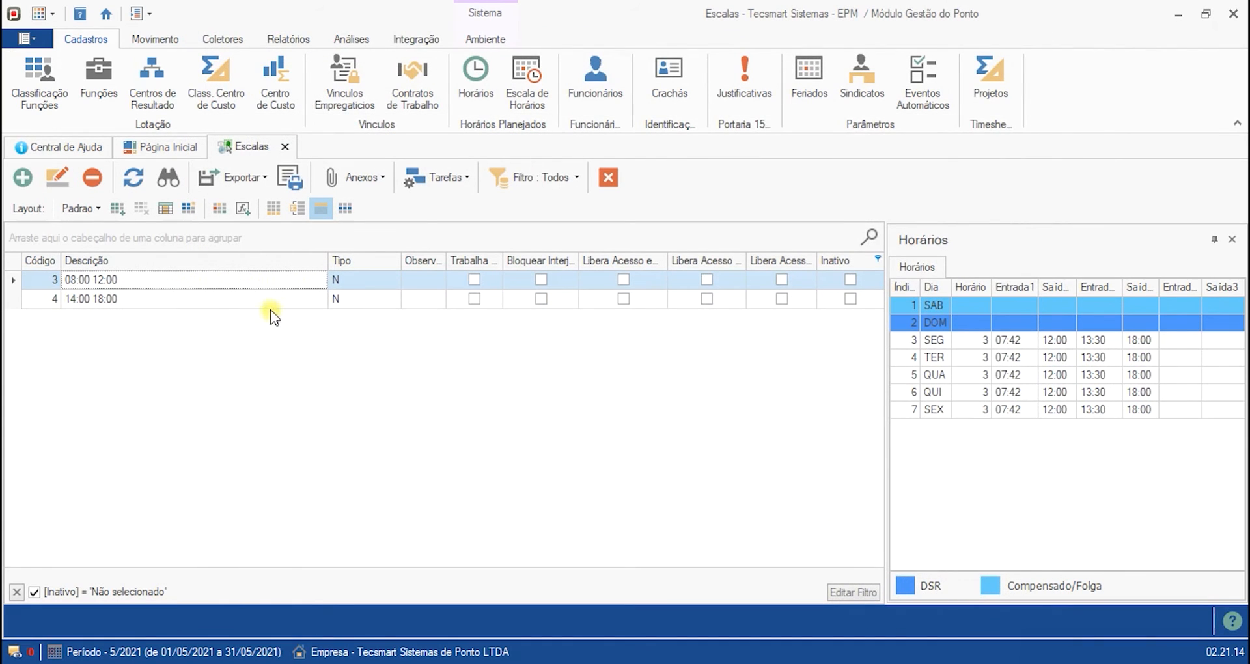
- Filter the schedule list by the Inactive column to show only inactive schedules
{"action": "left_click", "coordinate": [271, 300]}
{"action": "left_click", "coordinate": [269, 279]}
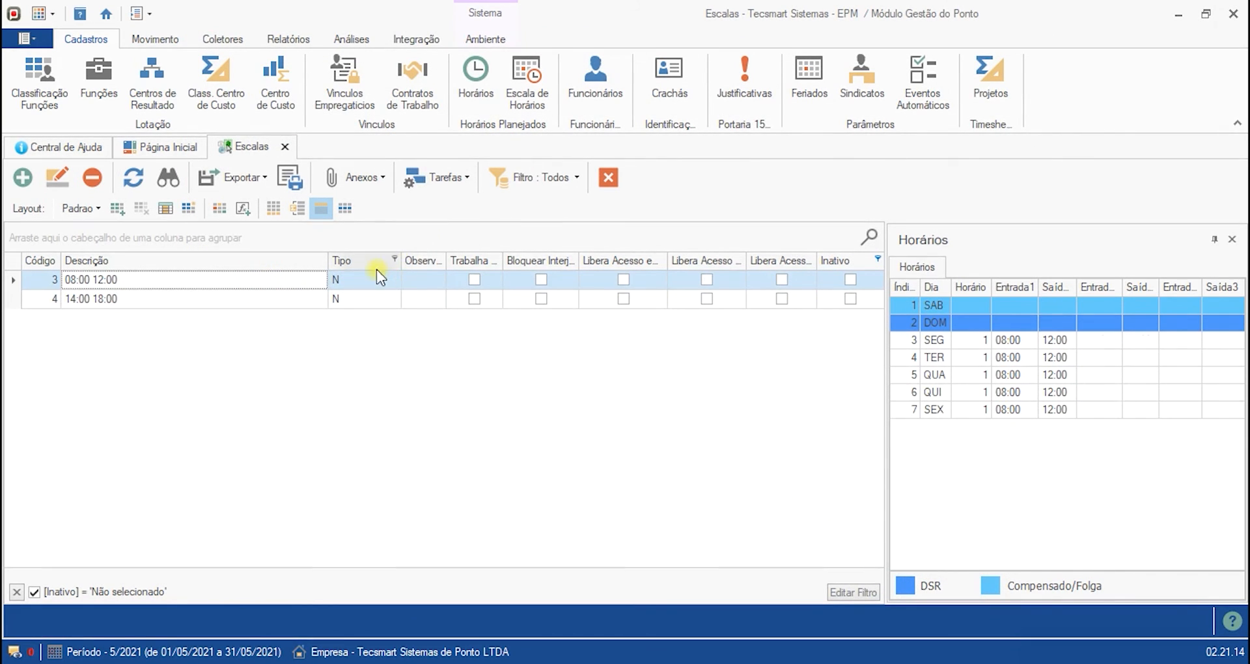
{"action": "left_click", "coordinate": [878, 259]}
{"action": "left_click", "coordinate": [896, 311]}
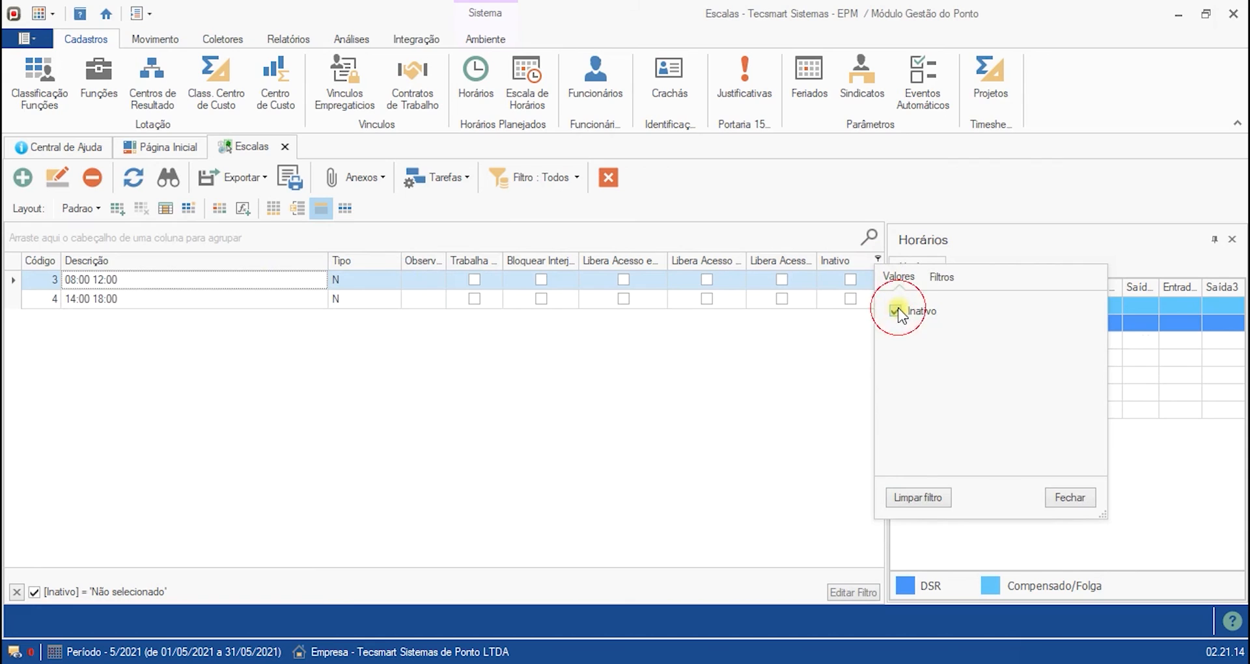
{"action": "left_click", "coordinate": [230, 299]}
{"action": "left_click", "coordinate": [230, 283]}
- Switch the Inactive filter to show all schedules, then back to active schedules only
{"action": "left_click", "coordinate": [879, 260]}
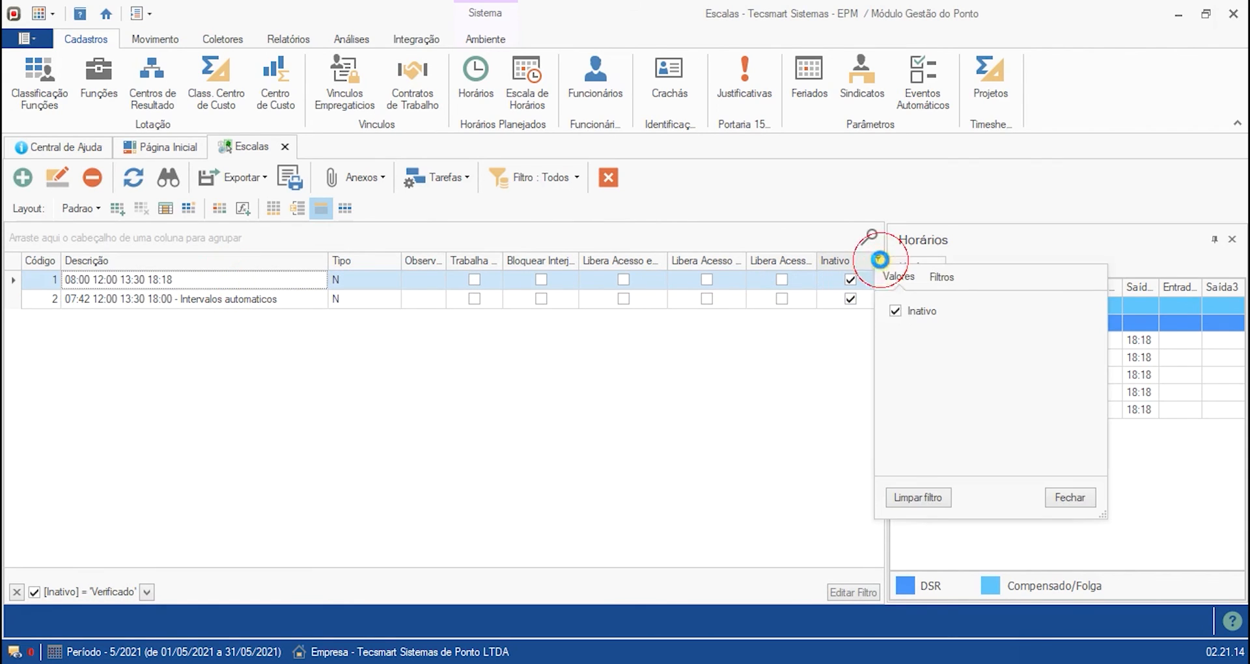
{"action": "left_click", "coordinate": [895, 310]}
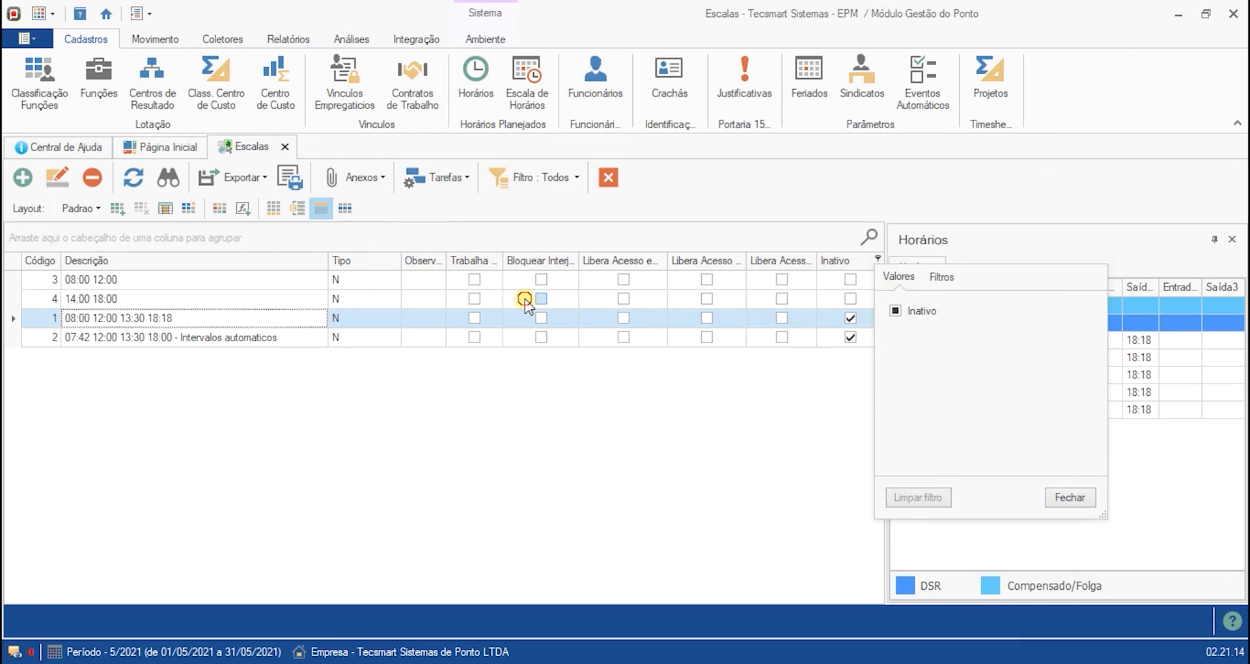
{"action": "left_click", "coordinate": [526, 300]}
{"action": "left_click", "coordinate": [877, 260]}
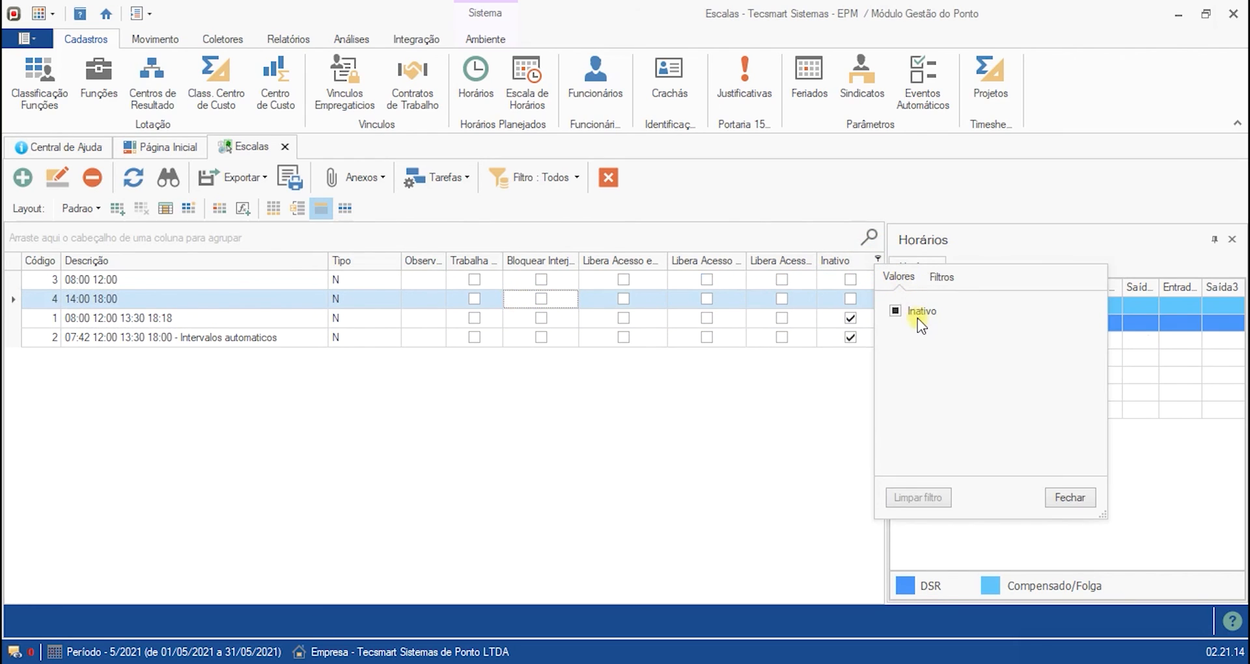
{"action": "left_click", "coordinate": [896, 310]}
{"action": "left_click", "coordinate": [438, 352]}
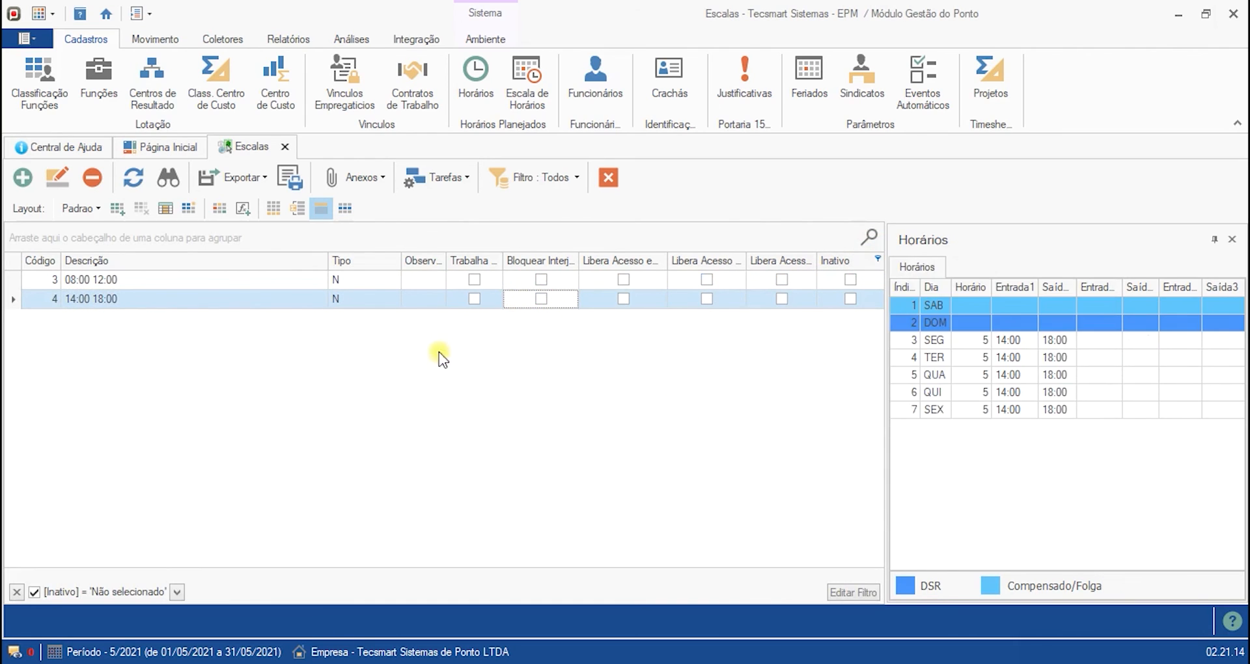
{"action": "left_click", "coordinate": [217, 274]}
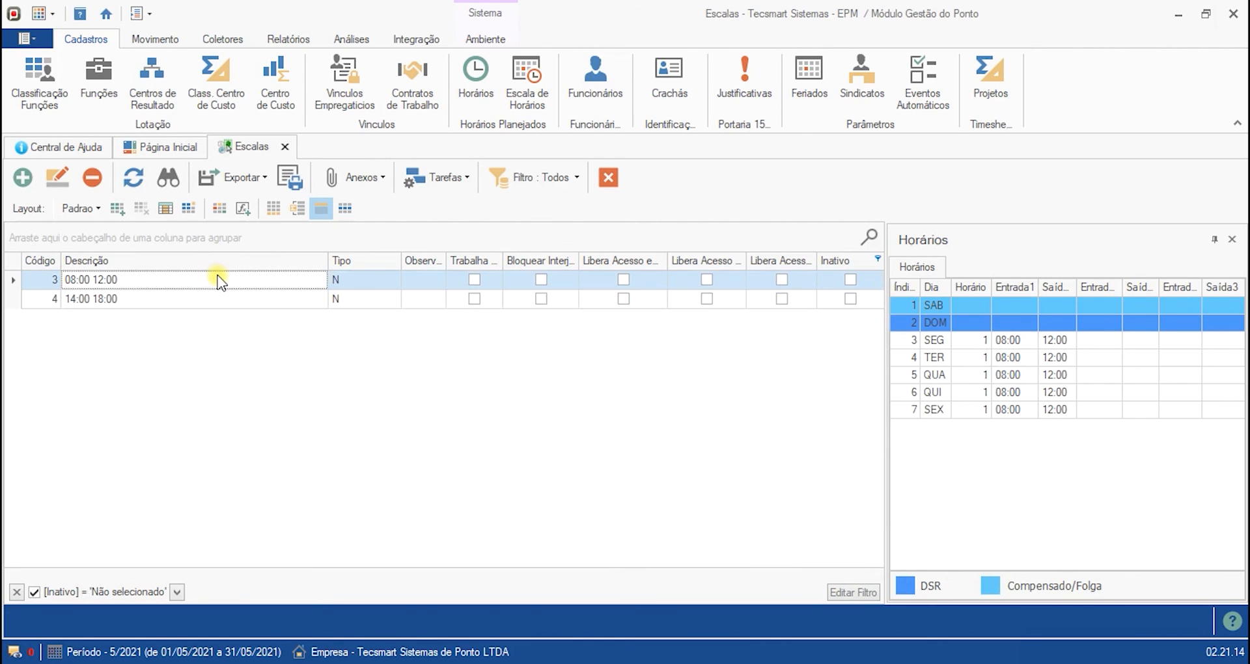
{"action": "key", "text": "Down"}
{"action": "key", "text": "Right"}
{"action": "key", "text": "Up"}
{"action": "key", "text": "Down"}
{"action": "key", "text": "Up"}
{"action": "key", "text": "Right"}
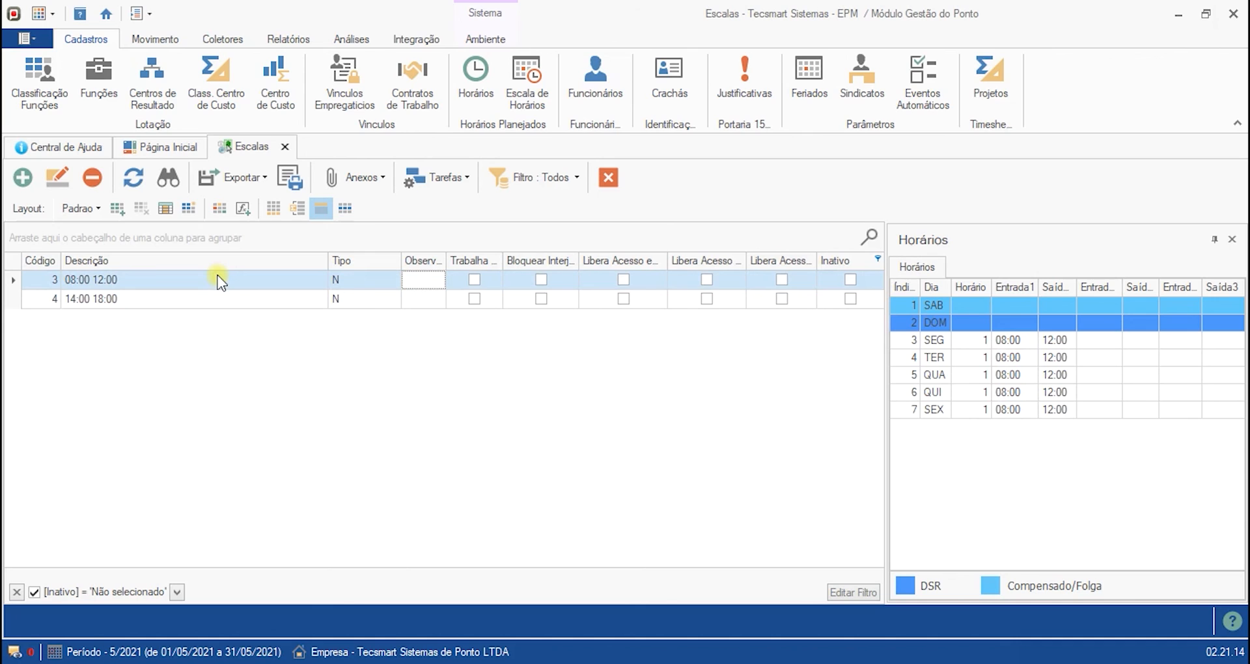